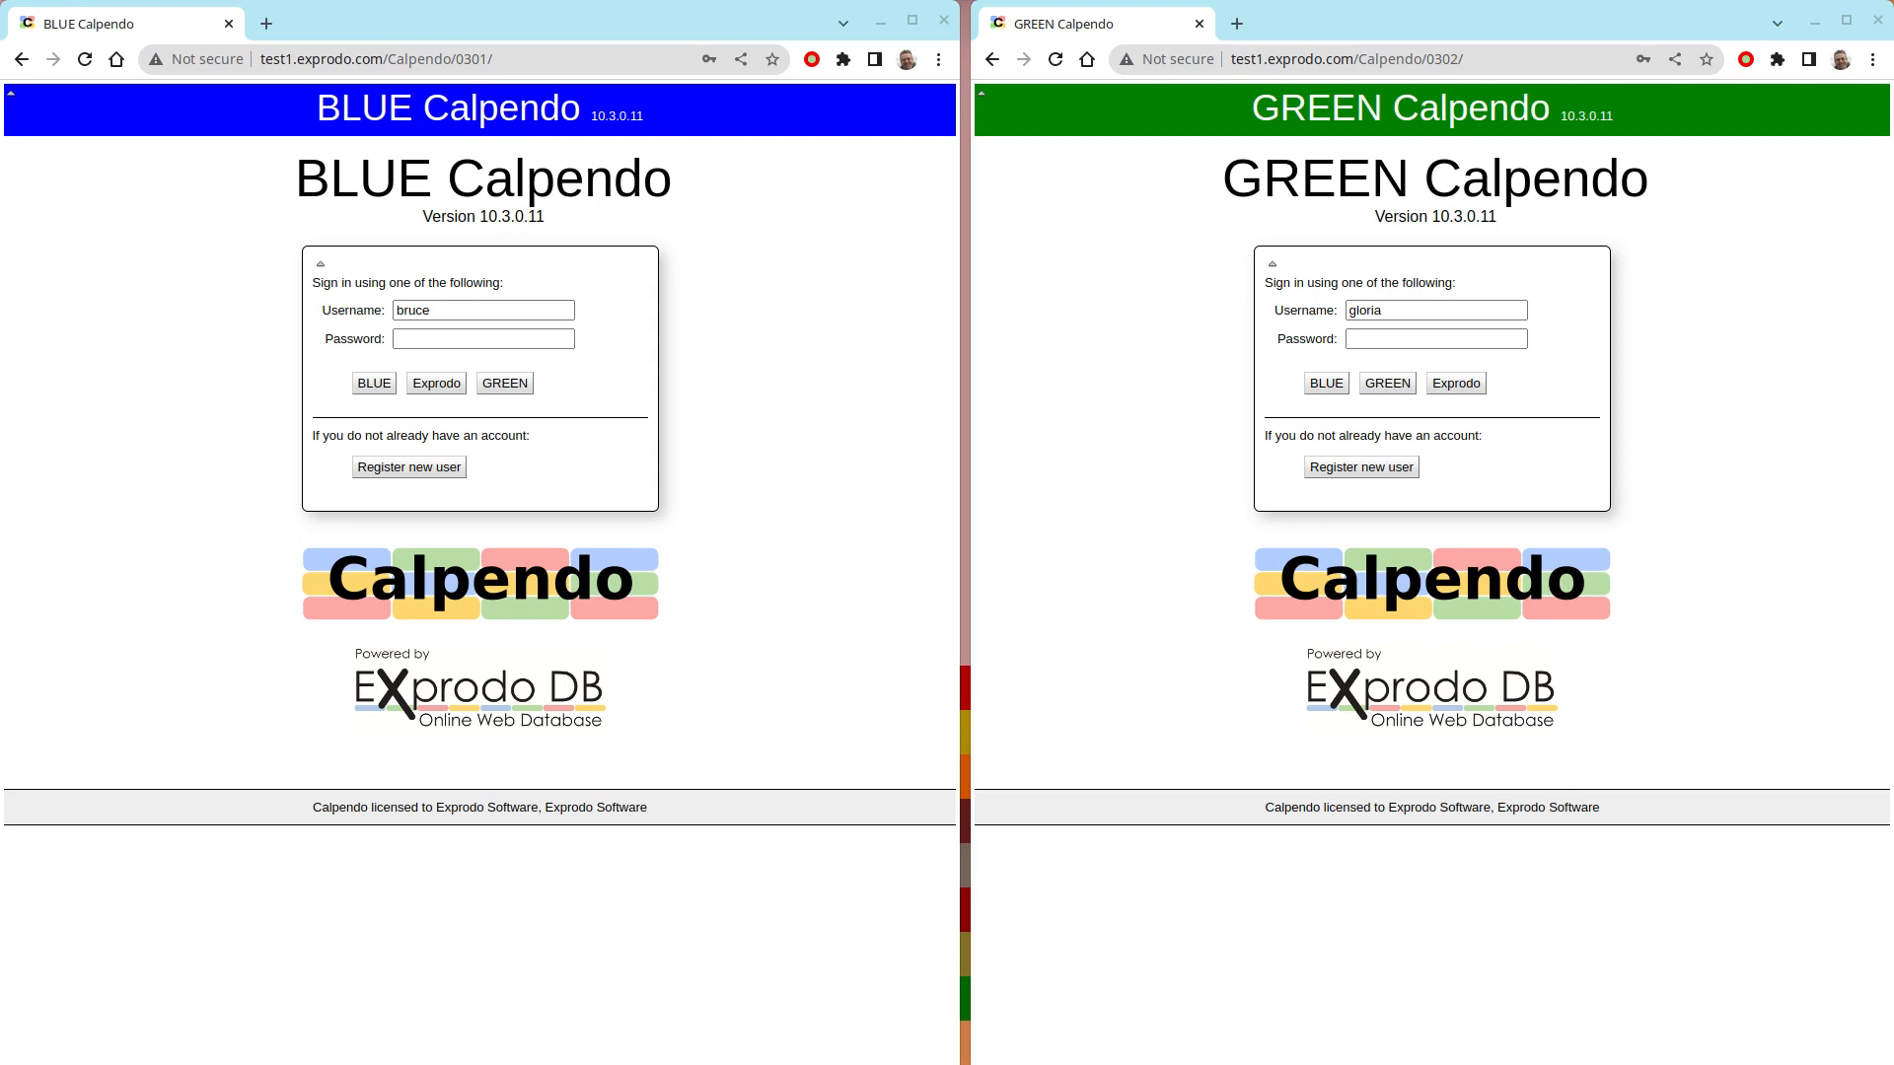
- Sign in to BLUE Calpendo by entering the account password for the prefilled username
click(473, 337)
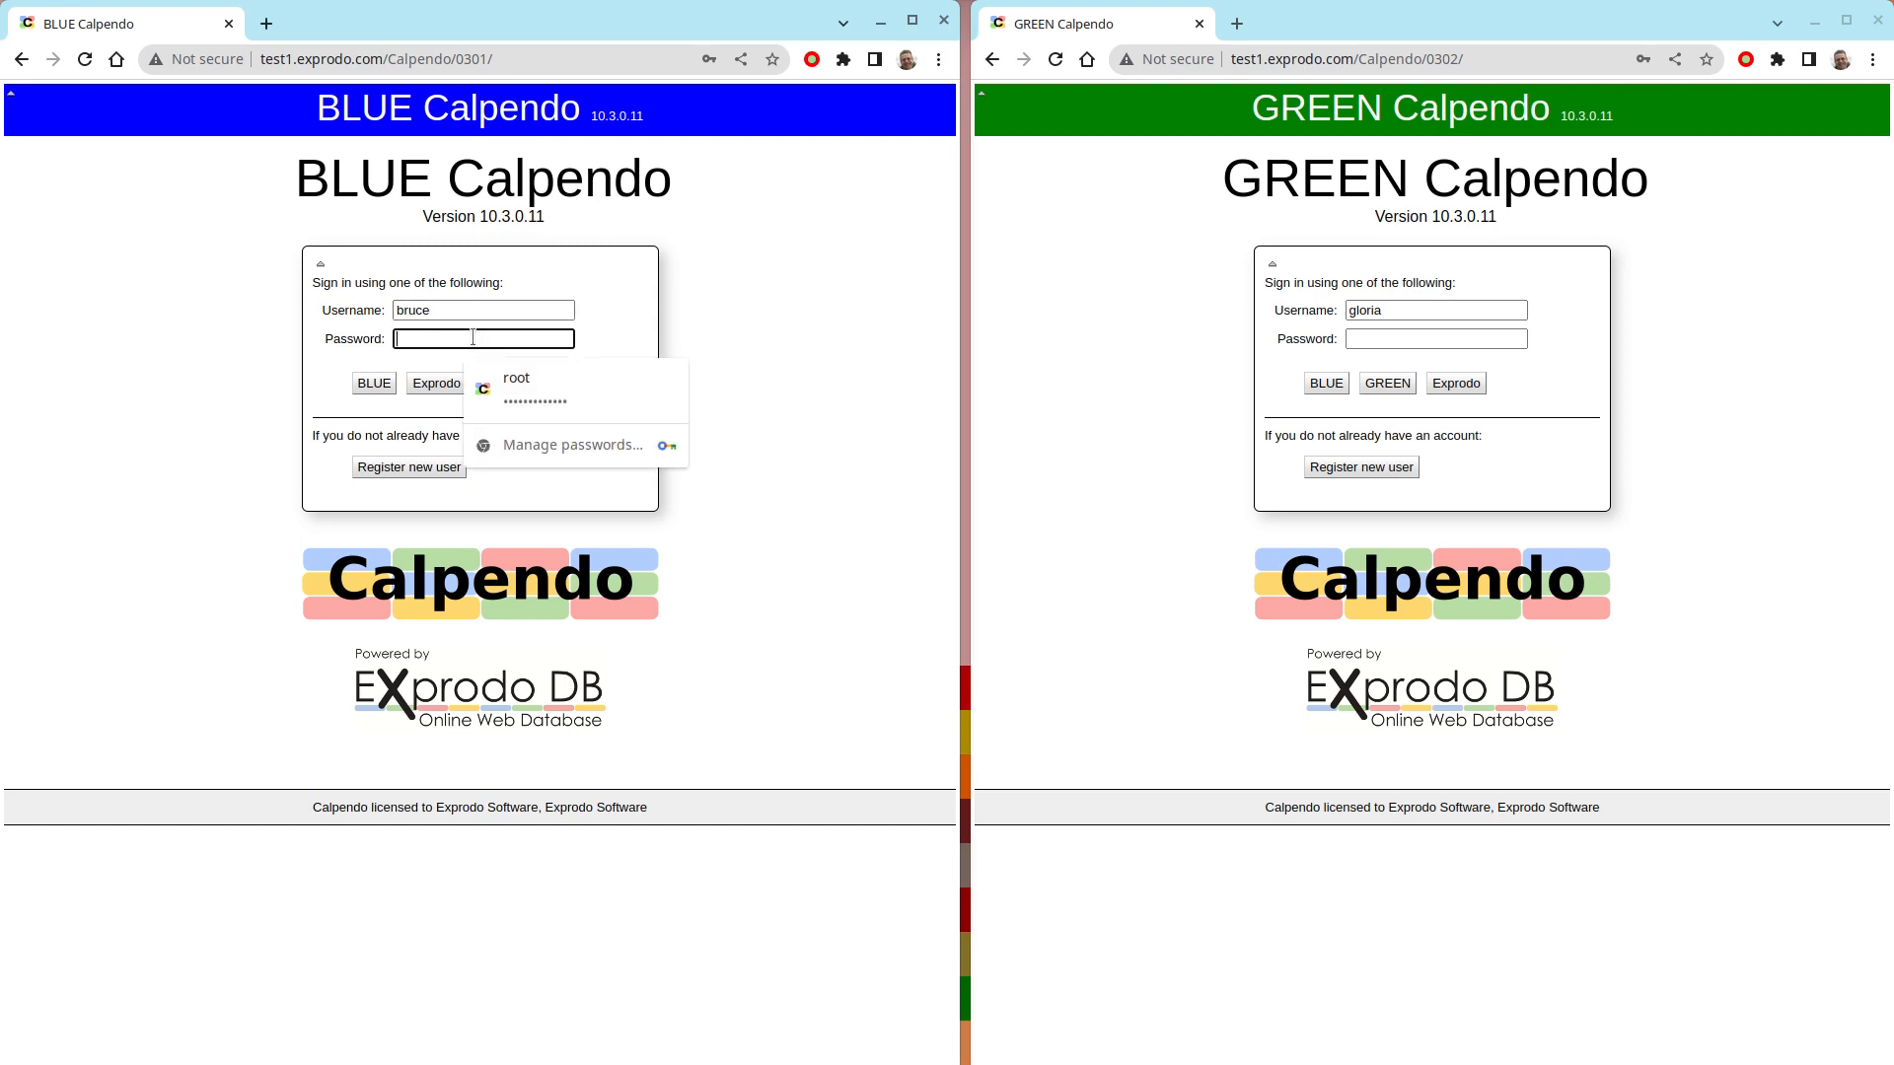
text(••••••)
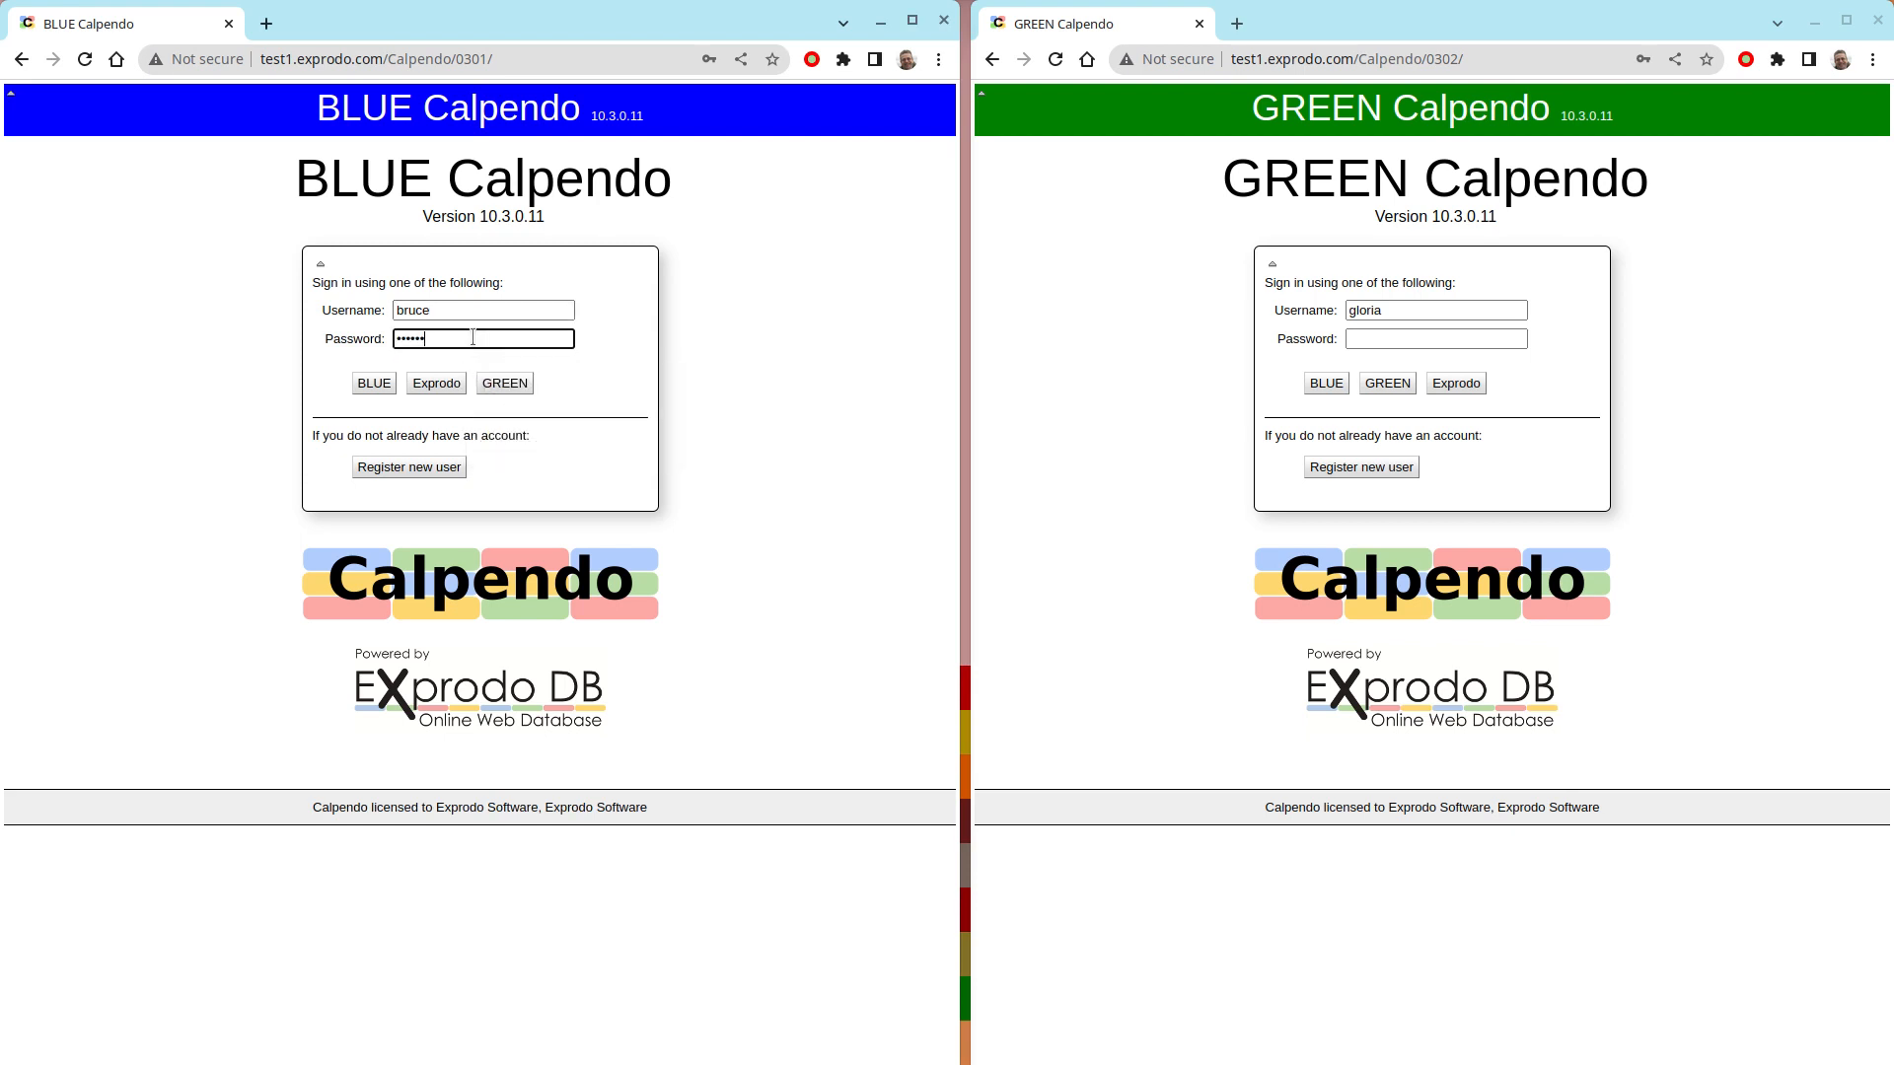
key(Return)
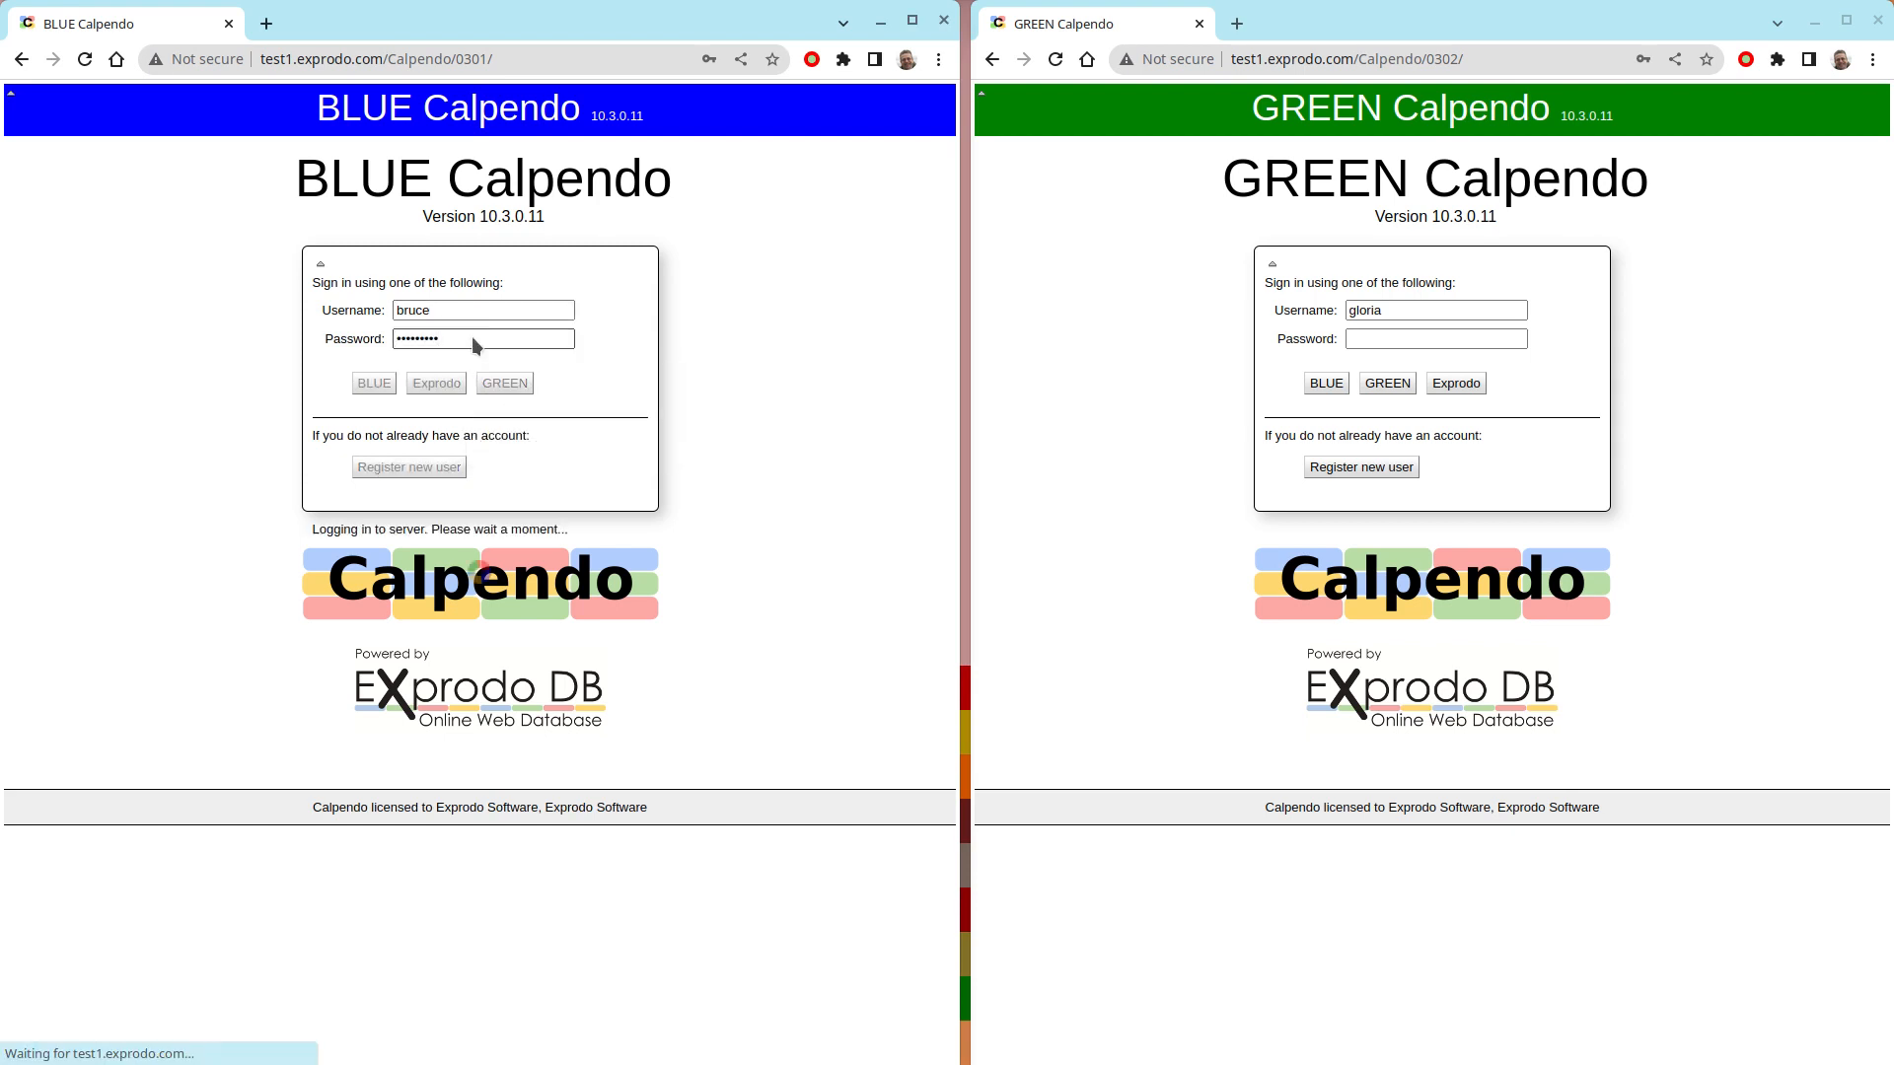
- Enter the account password in GREEN Calpendo and sign in with the GREEN sign-in option
click(1369, 333)
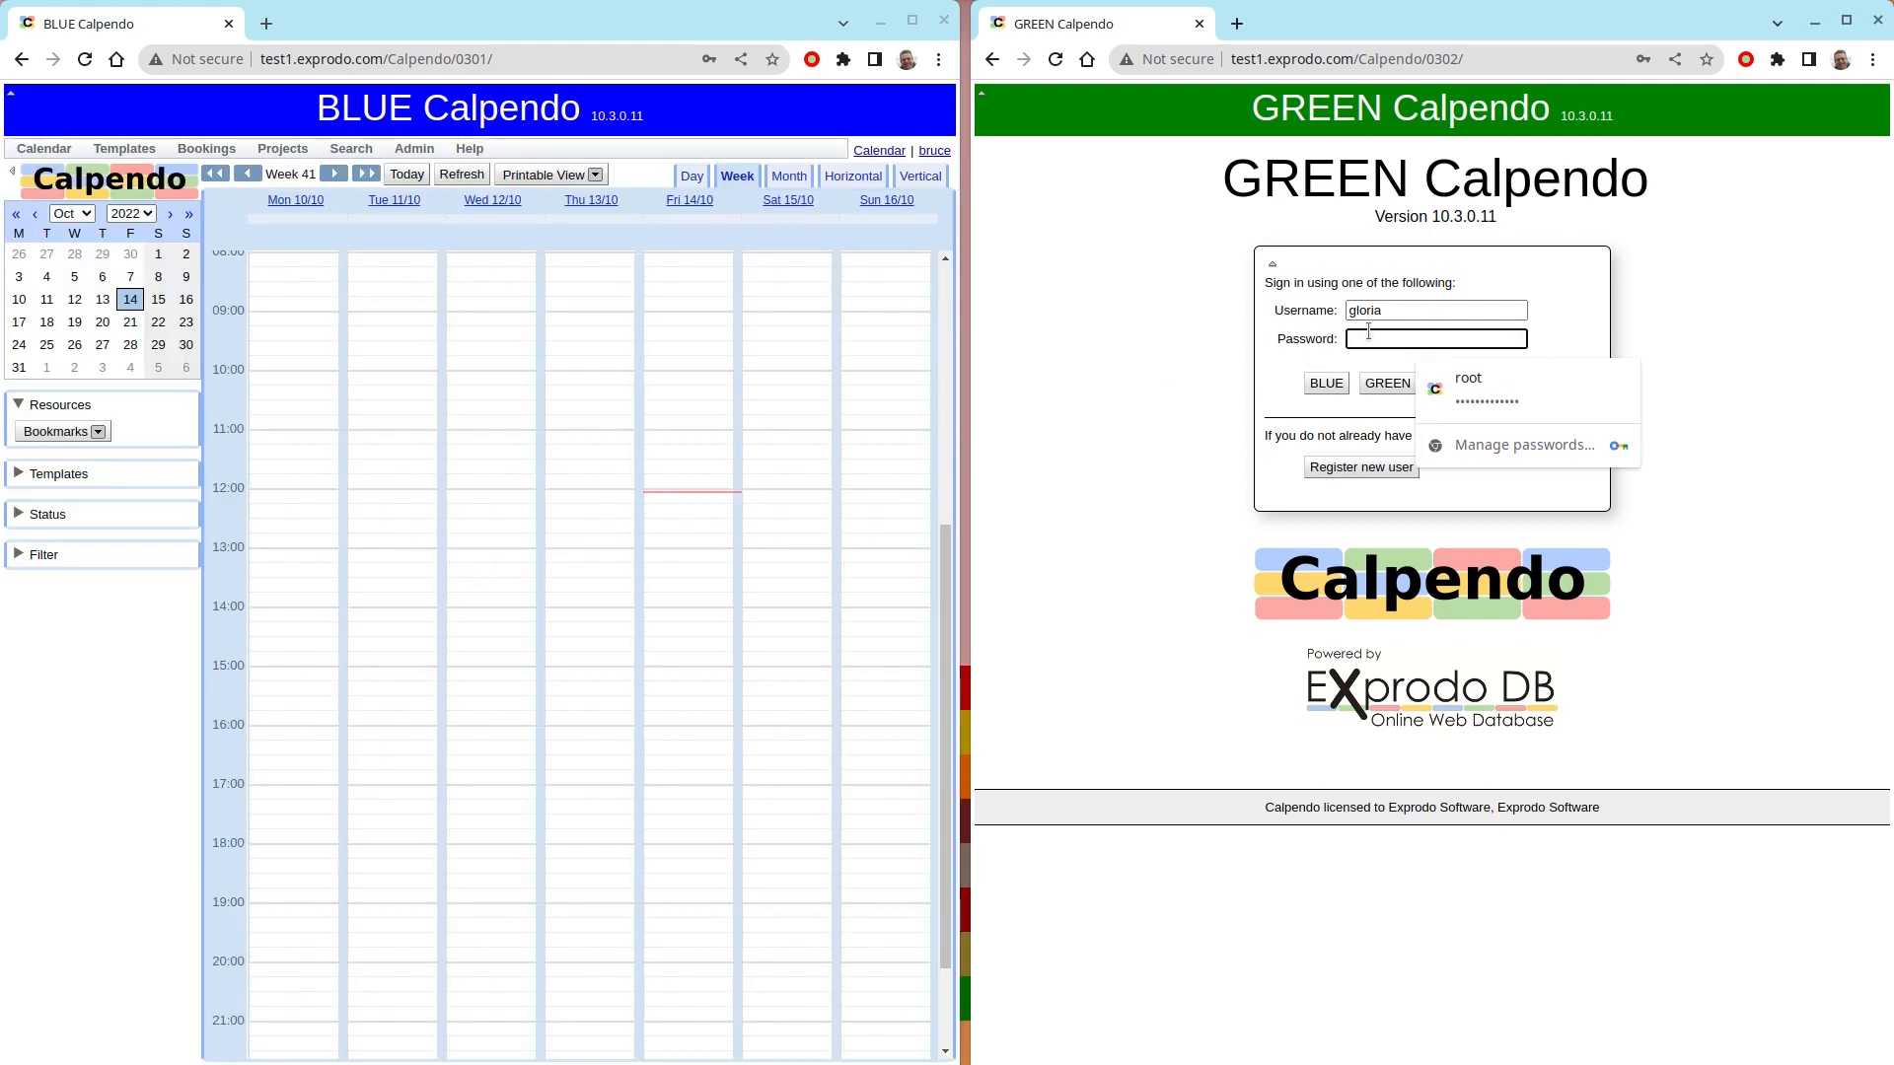
text(••••)
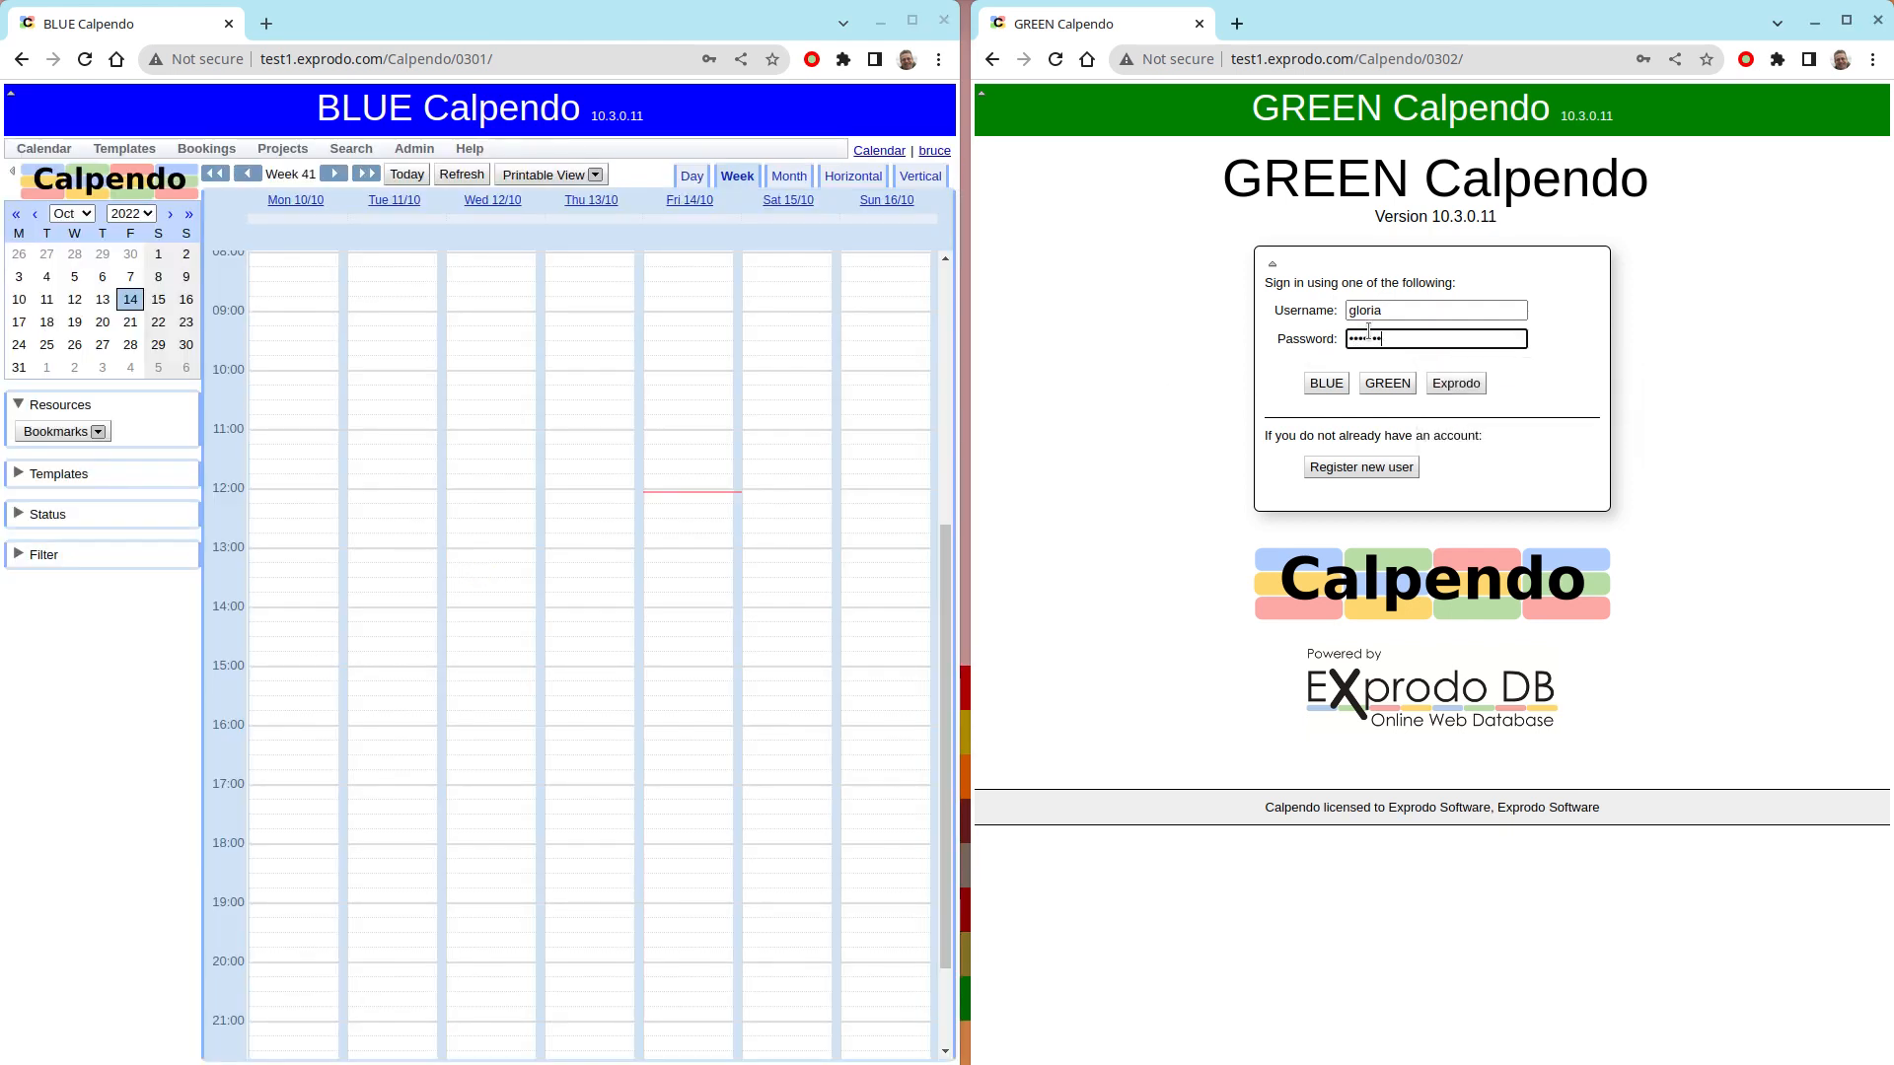
key(Tab)
key(Tab)
key(Return)
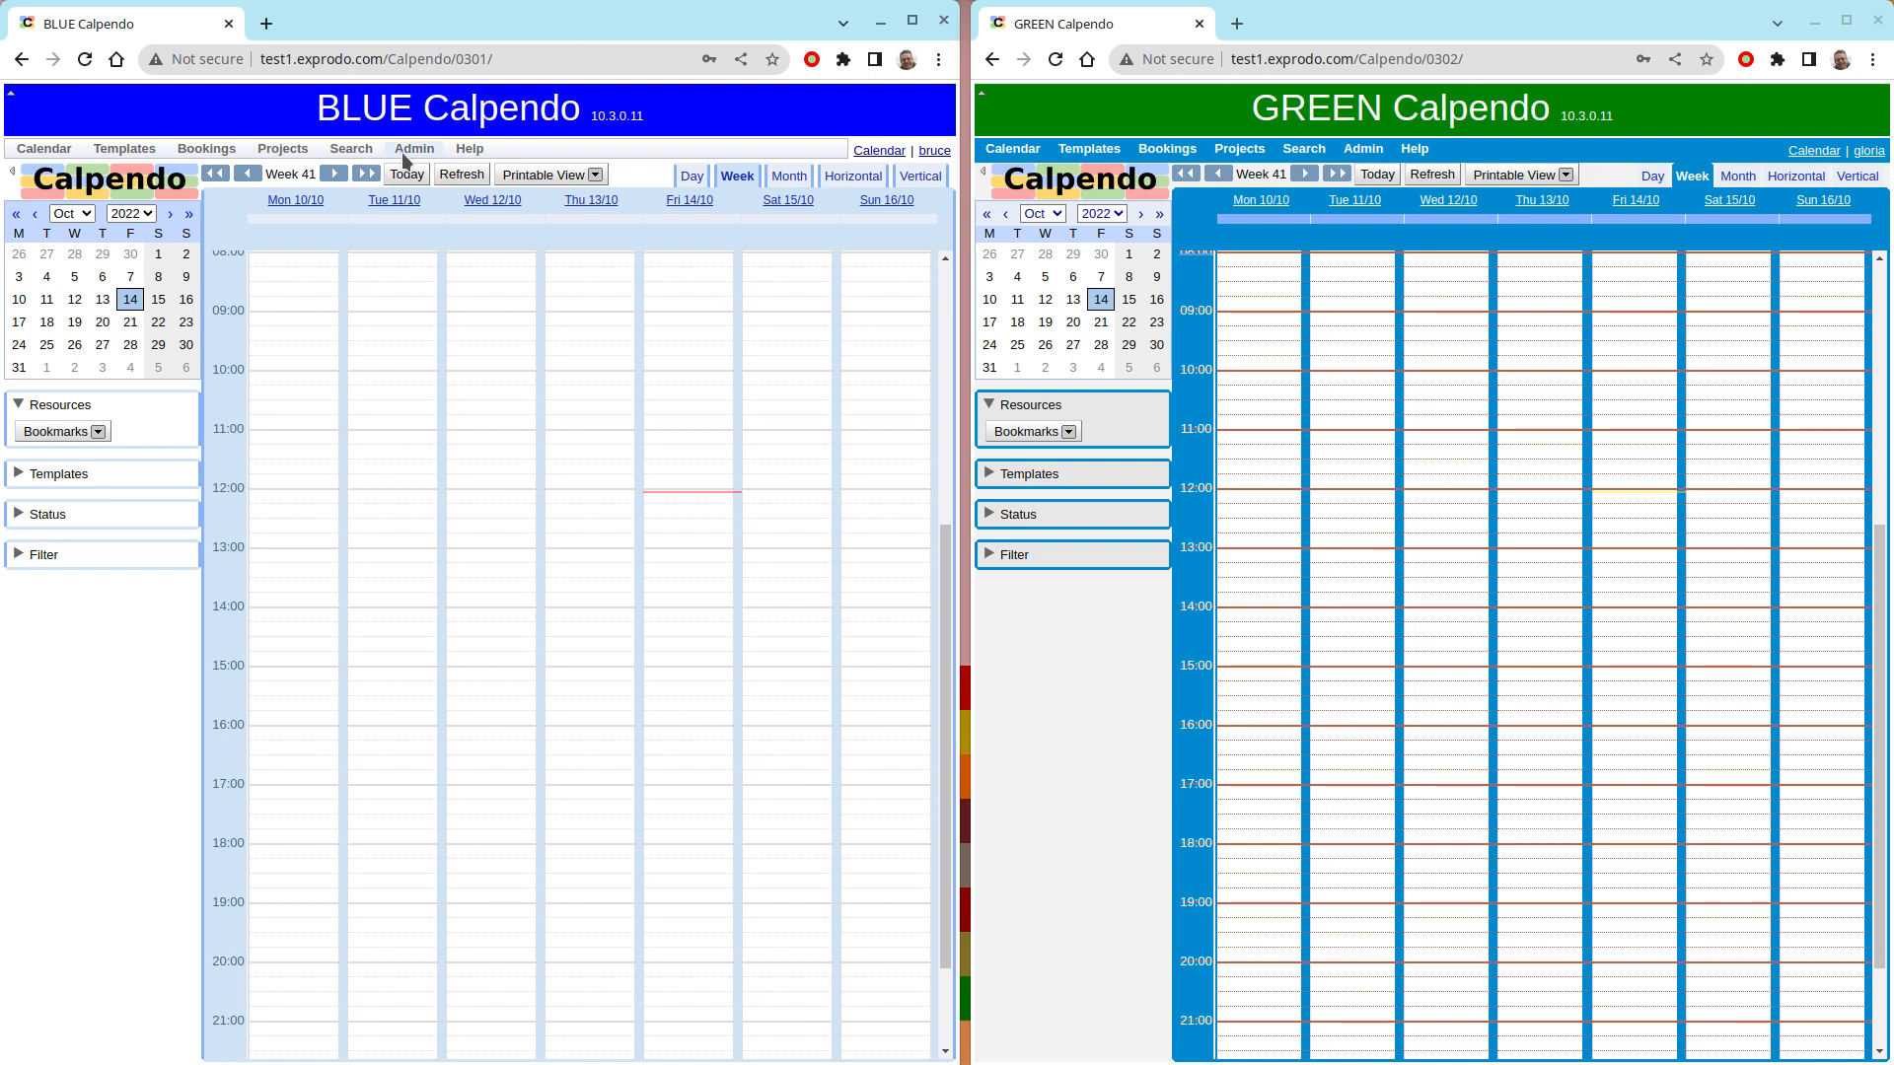
- Open the Resource Editor in both BLUE Calpendo and GREEN Calpendo
click(401, 149)
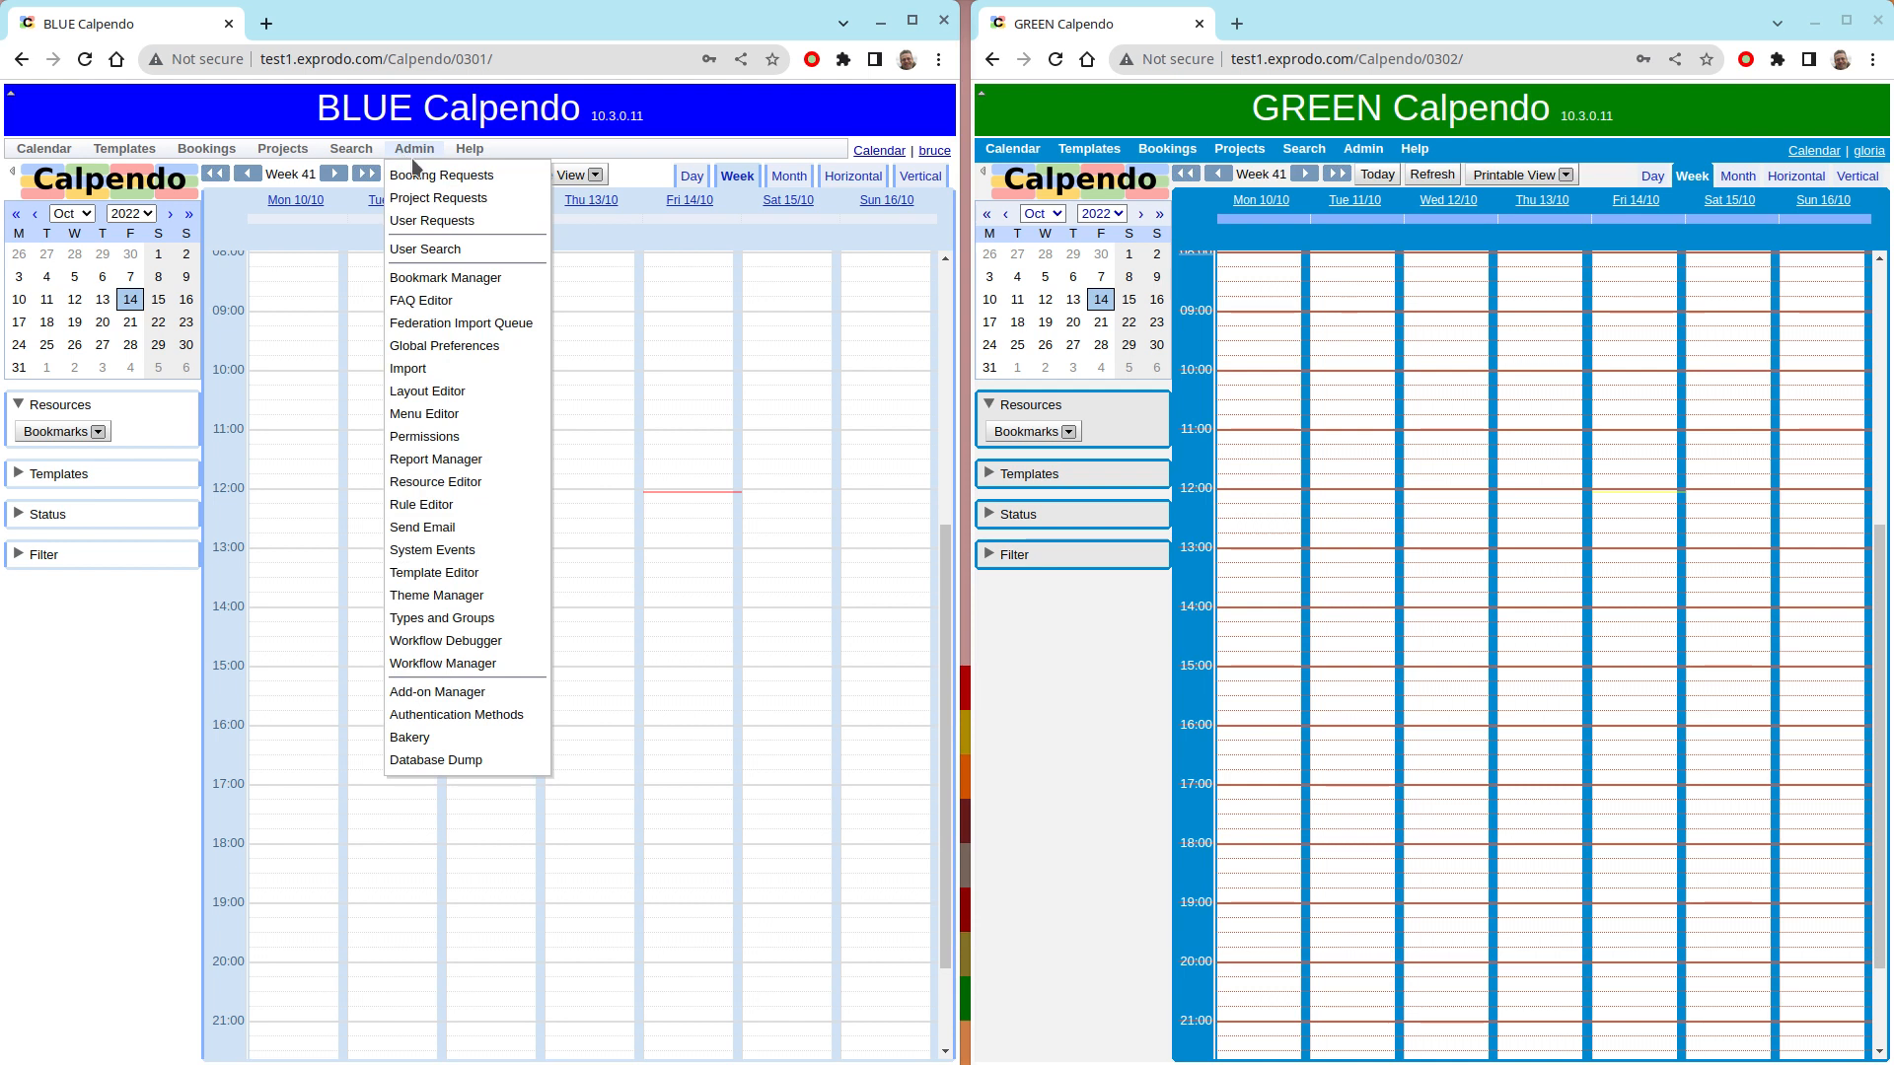
click(435, 481)
click(1362, 148)
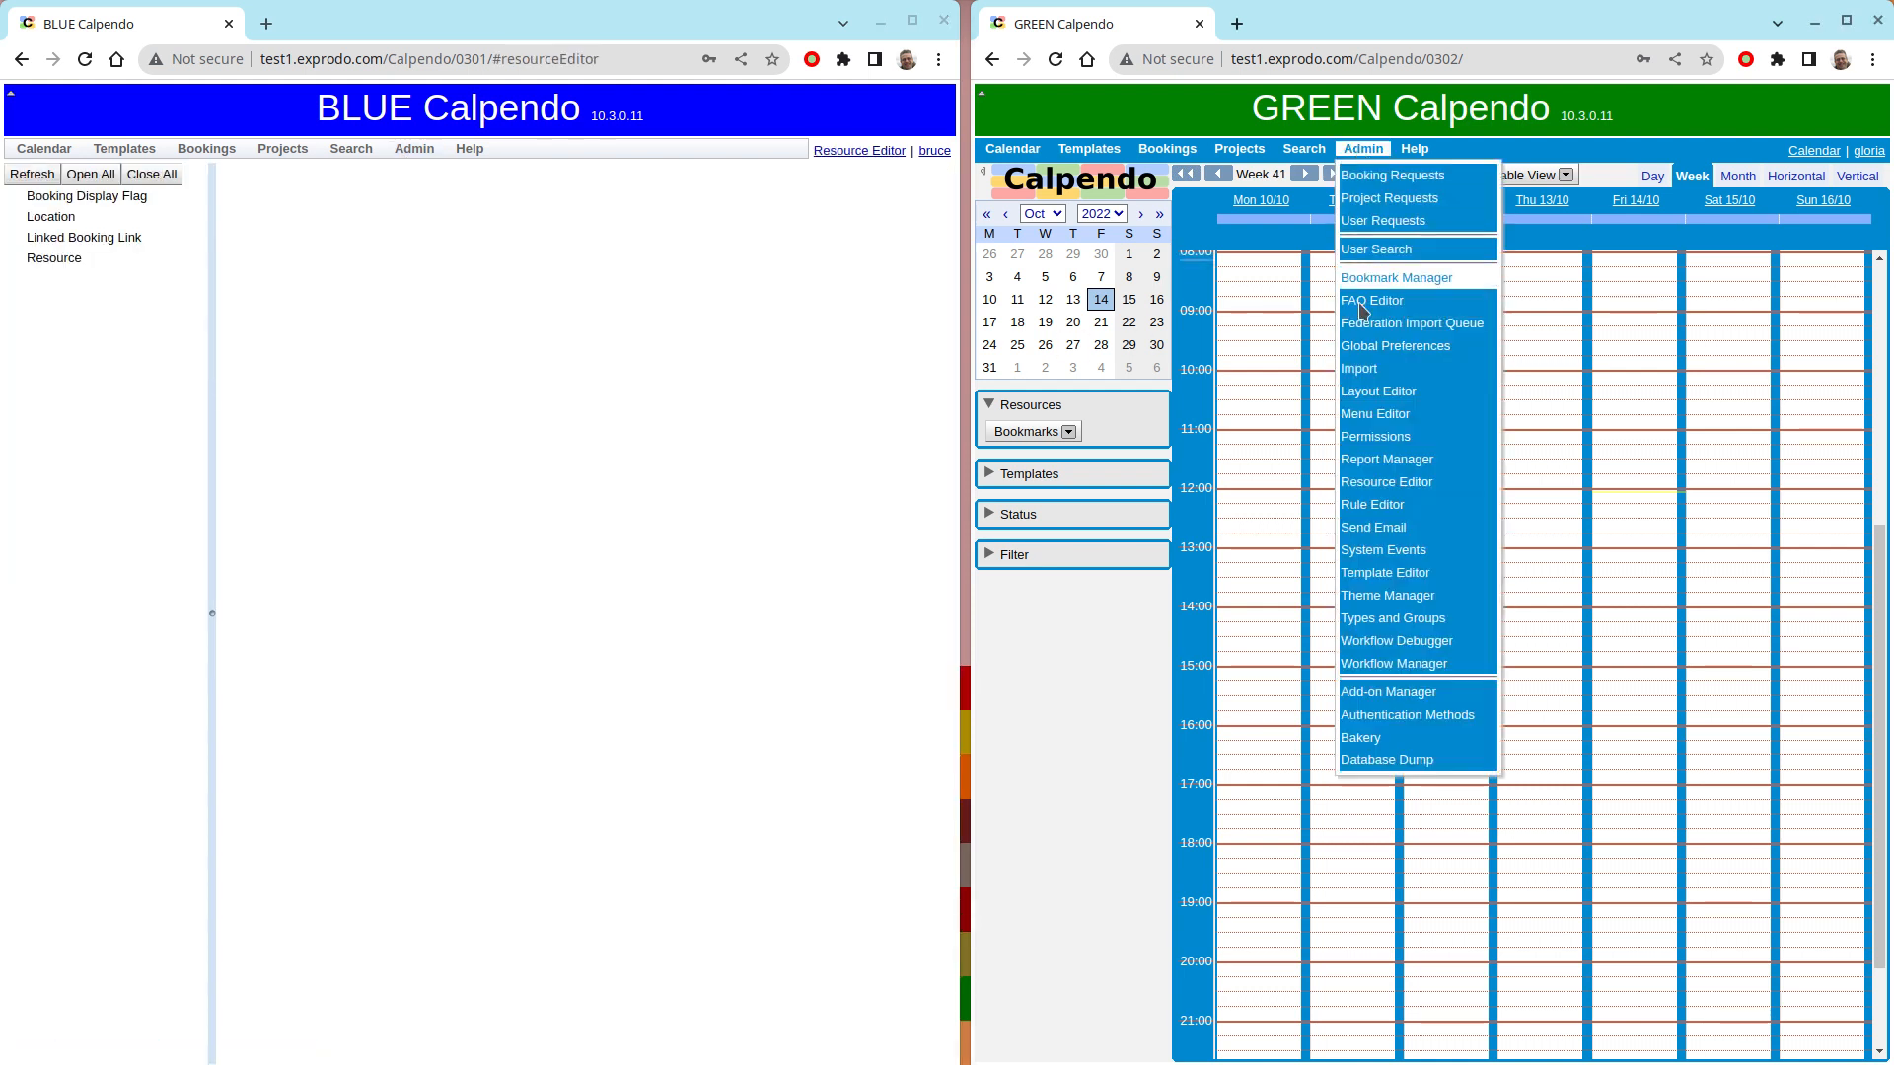
click(1385, 485)
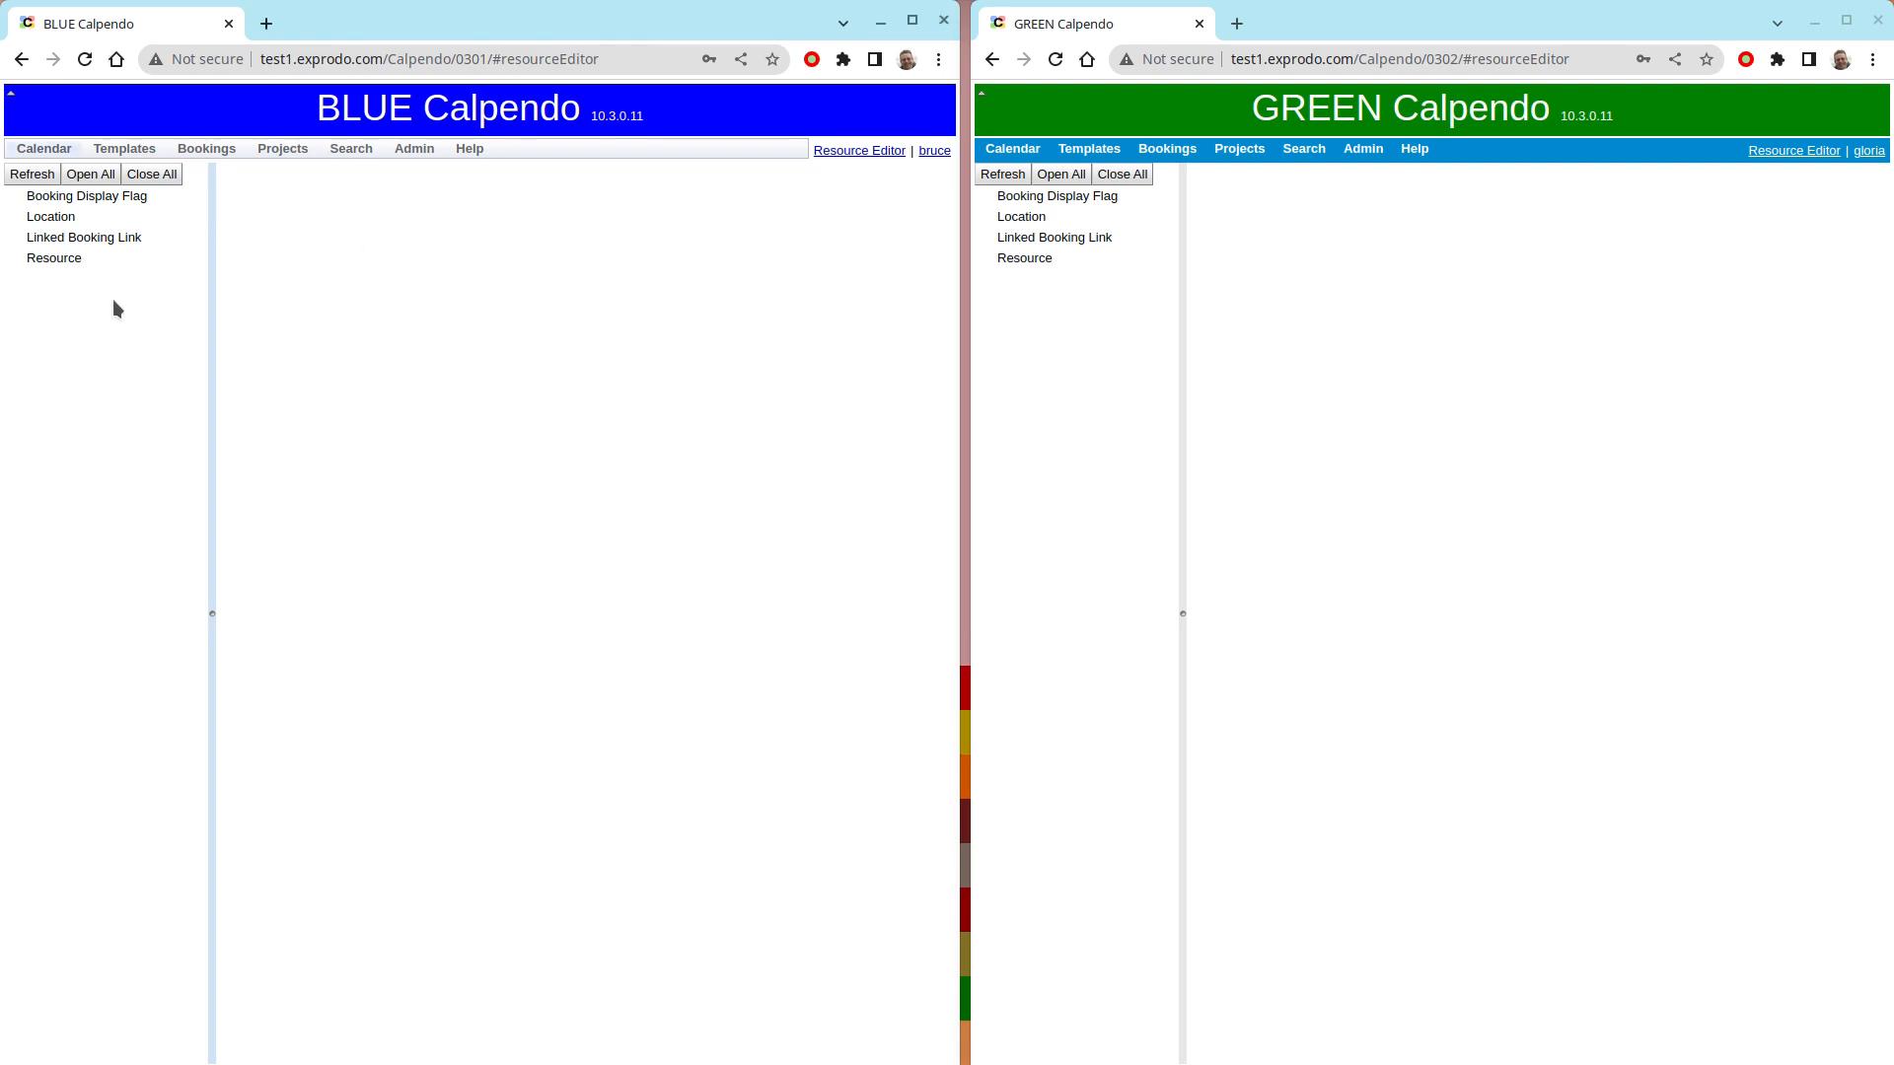
- Create and save a resource named BLUE MR in BLUE Calpendo with Project Required set to Project Not Required
click(42, 258)
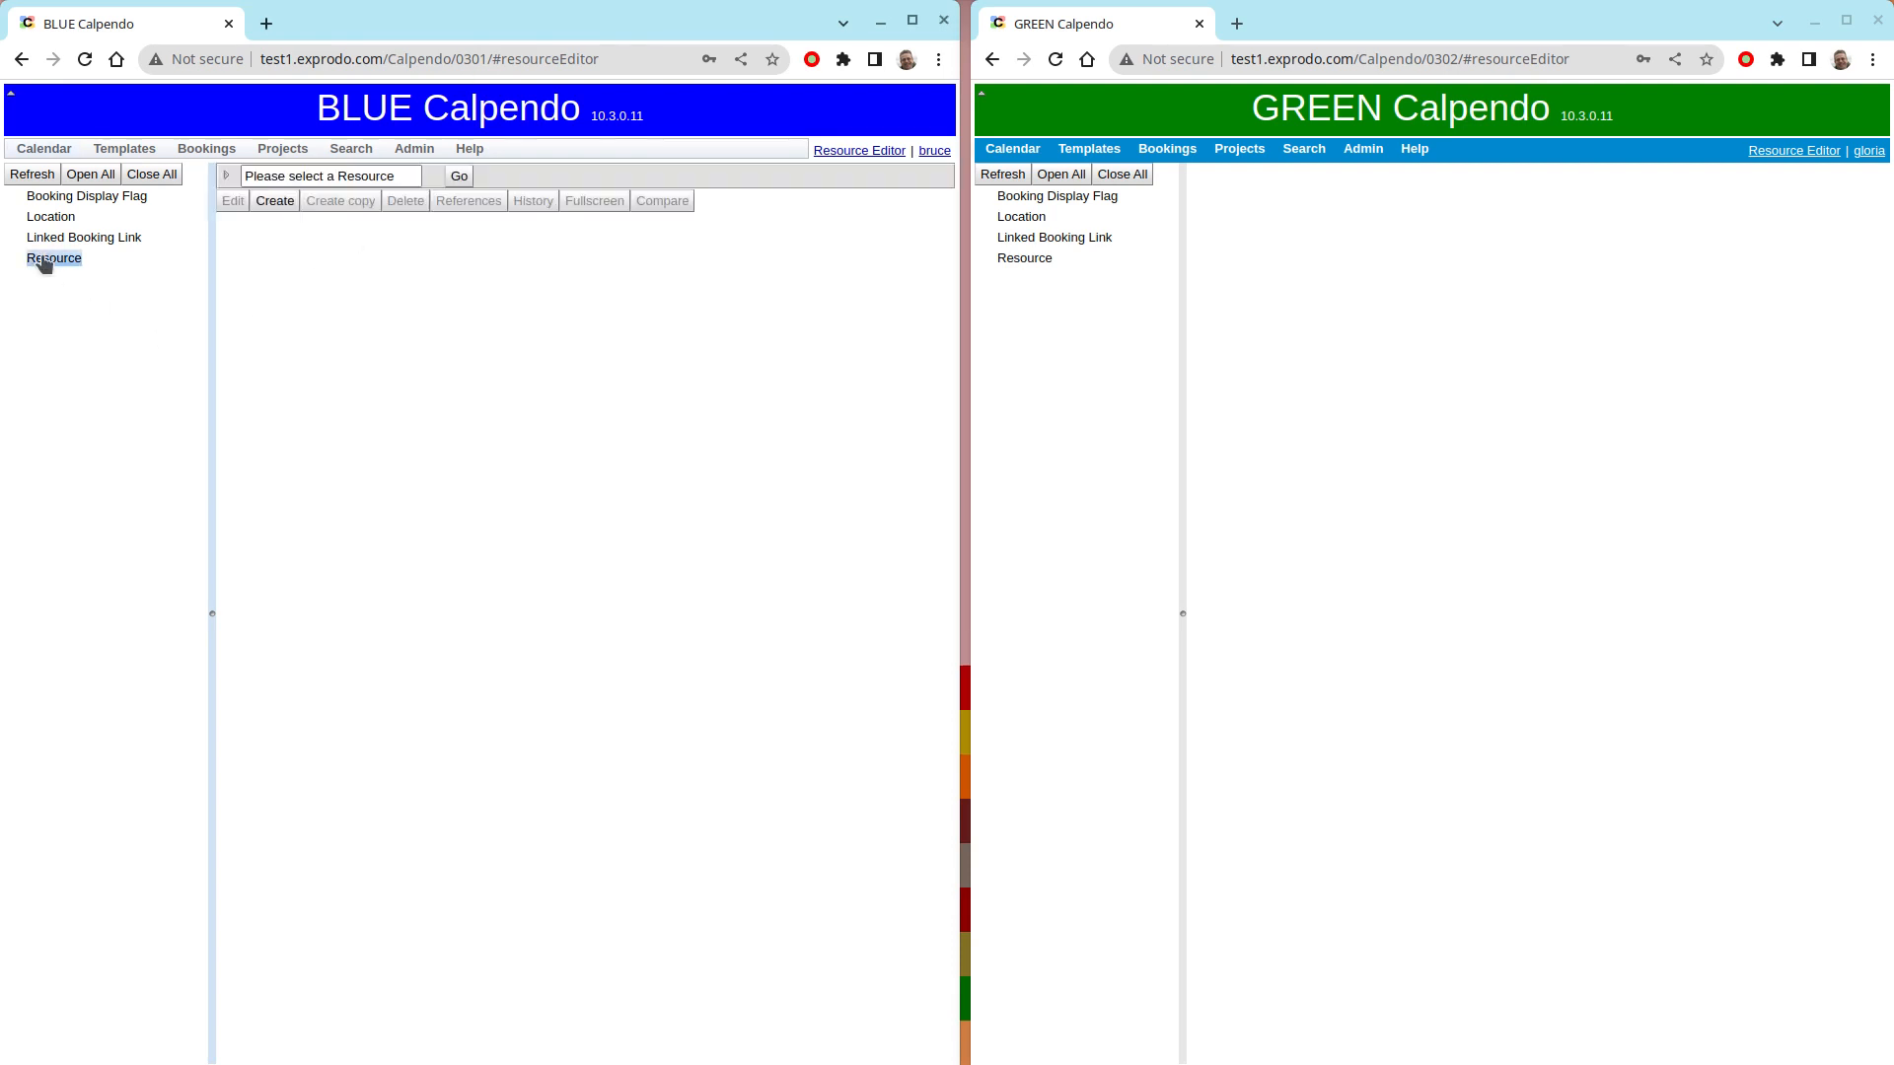
click(276, 202)
click(495, 250)
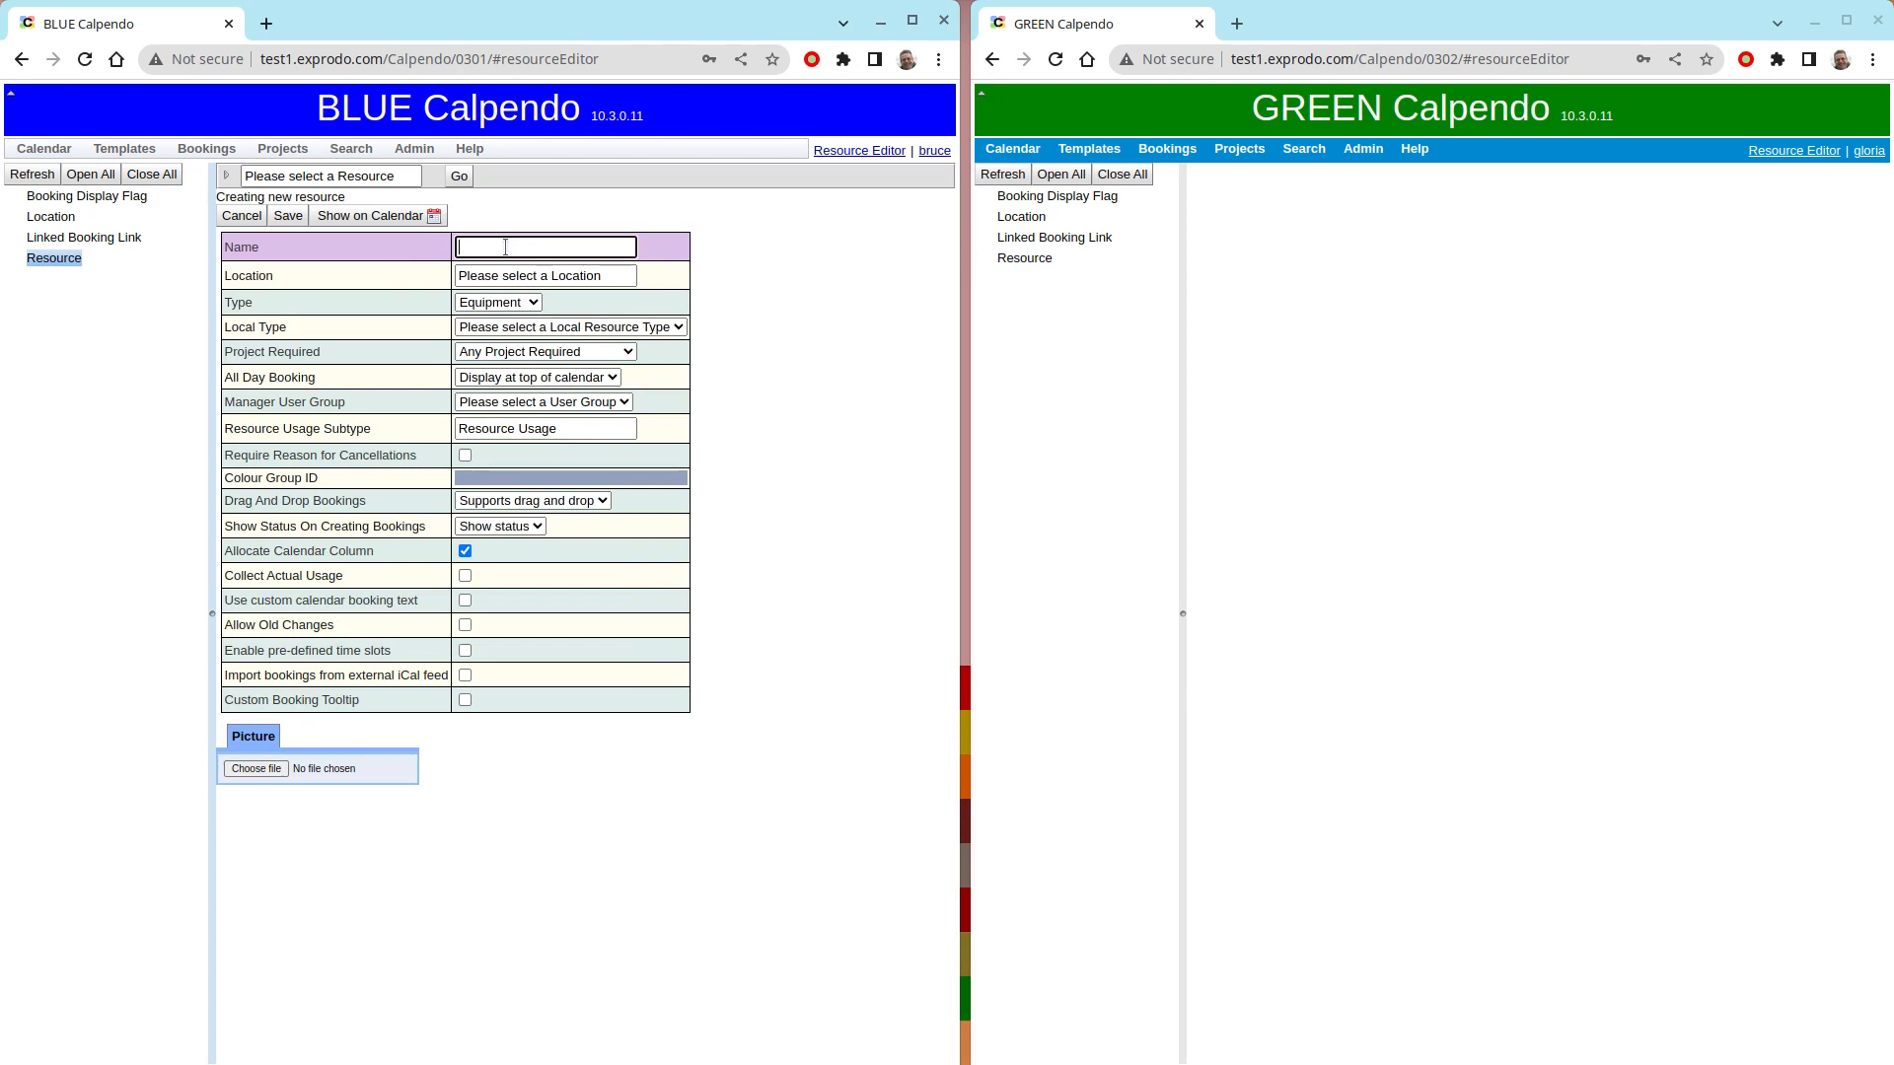
text(BLUE MR)
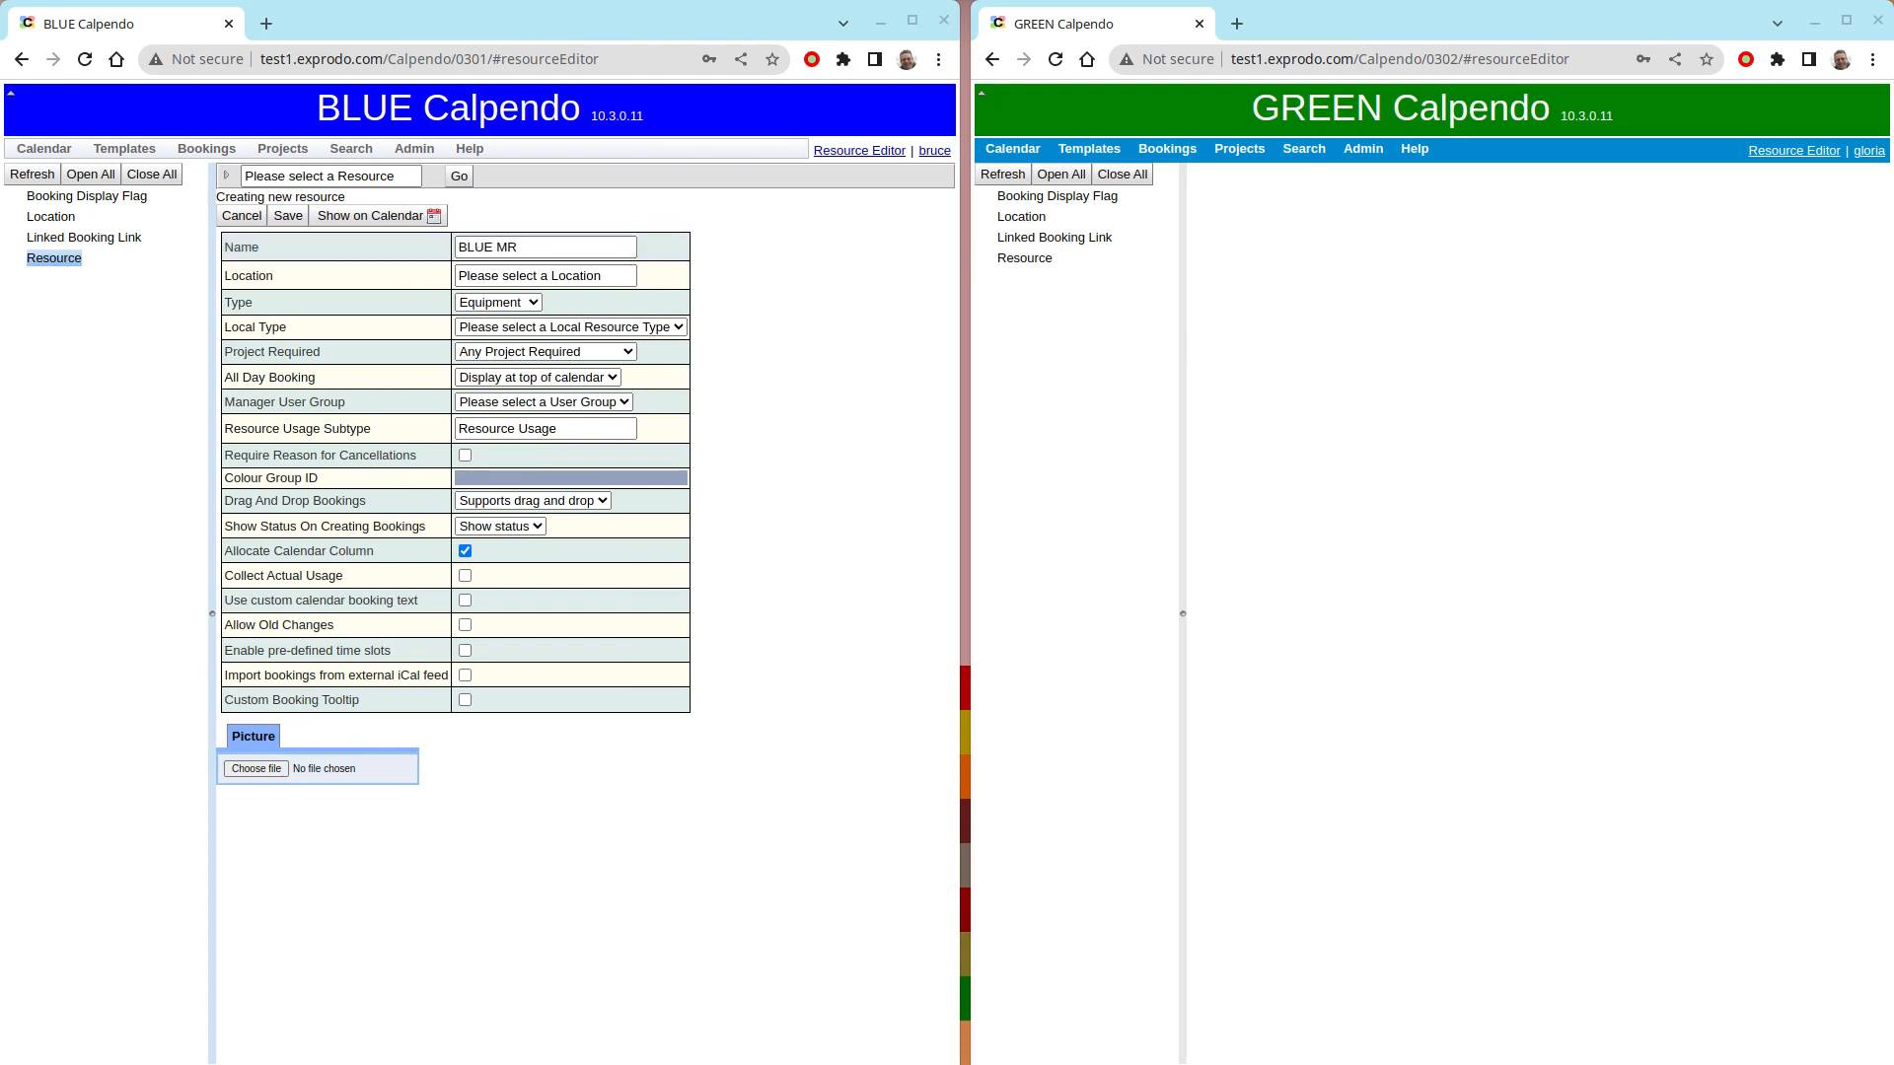
click(590, 354)
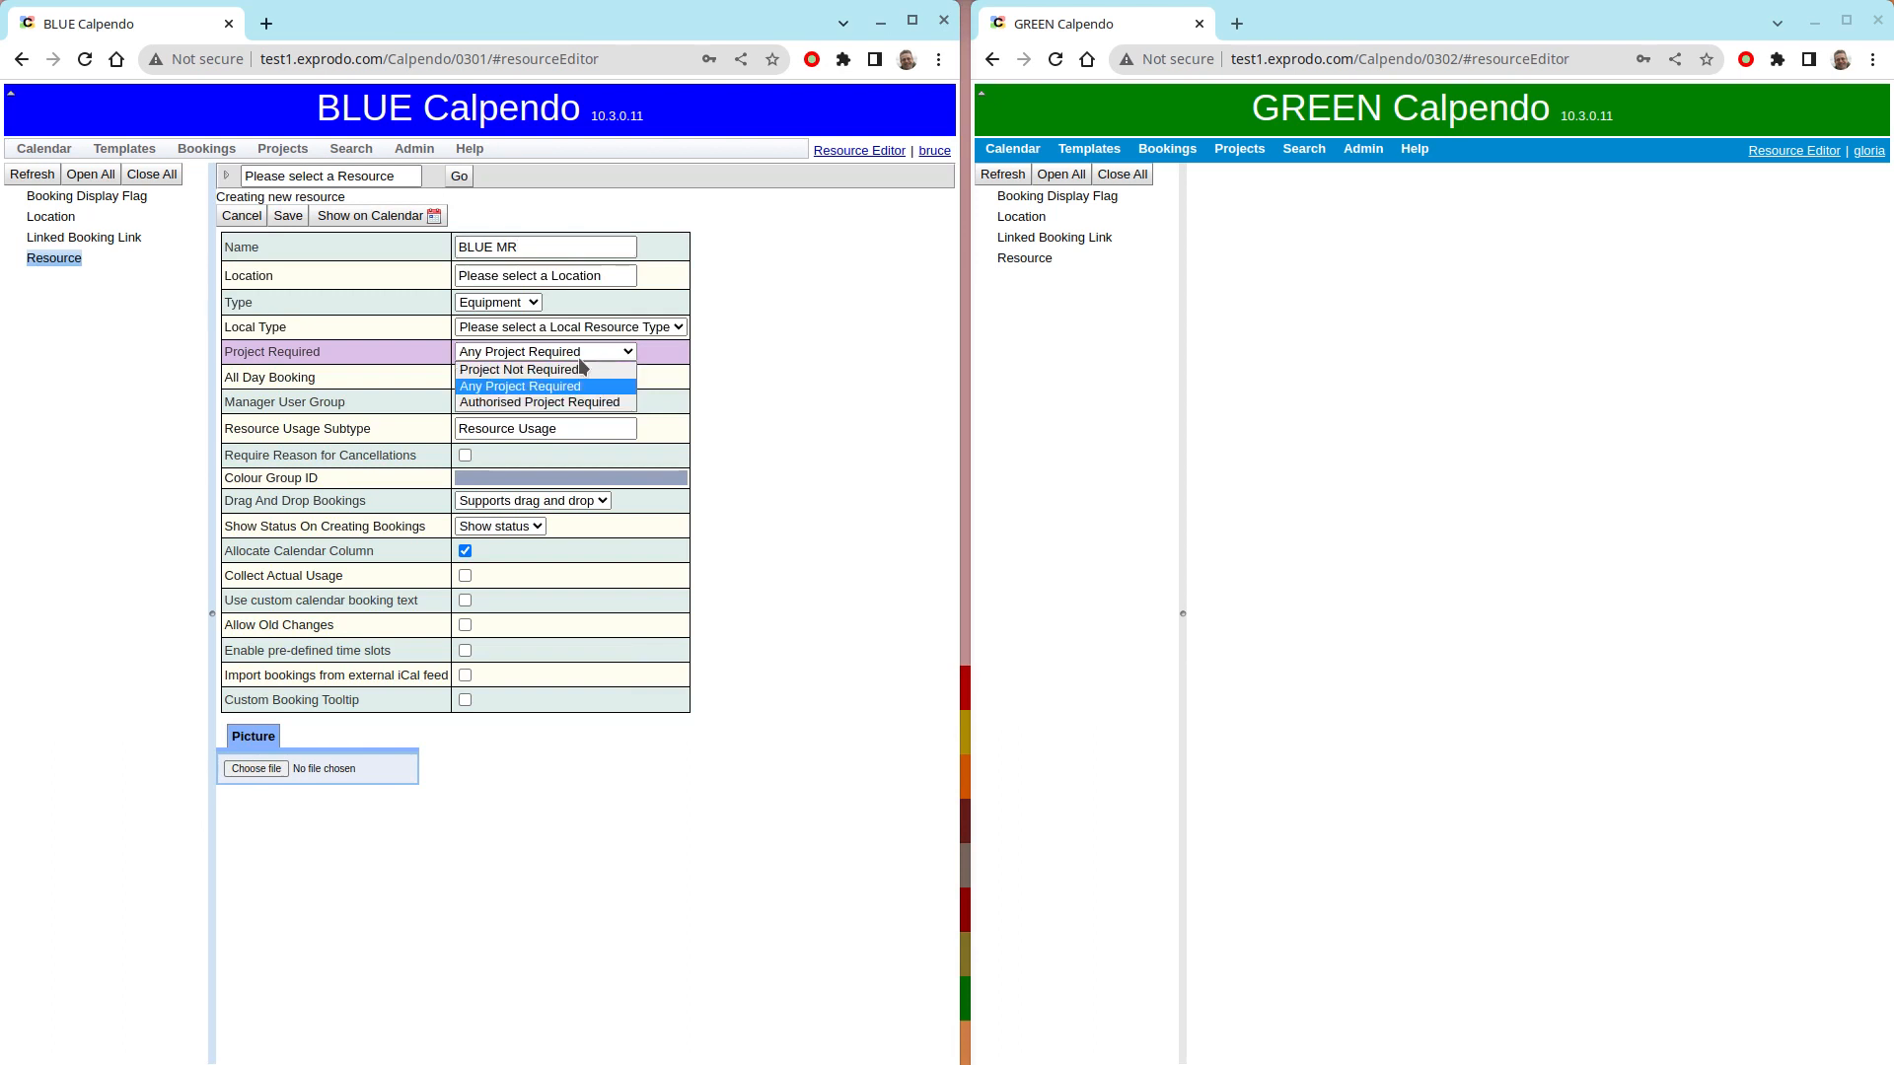
click(568, 376)
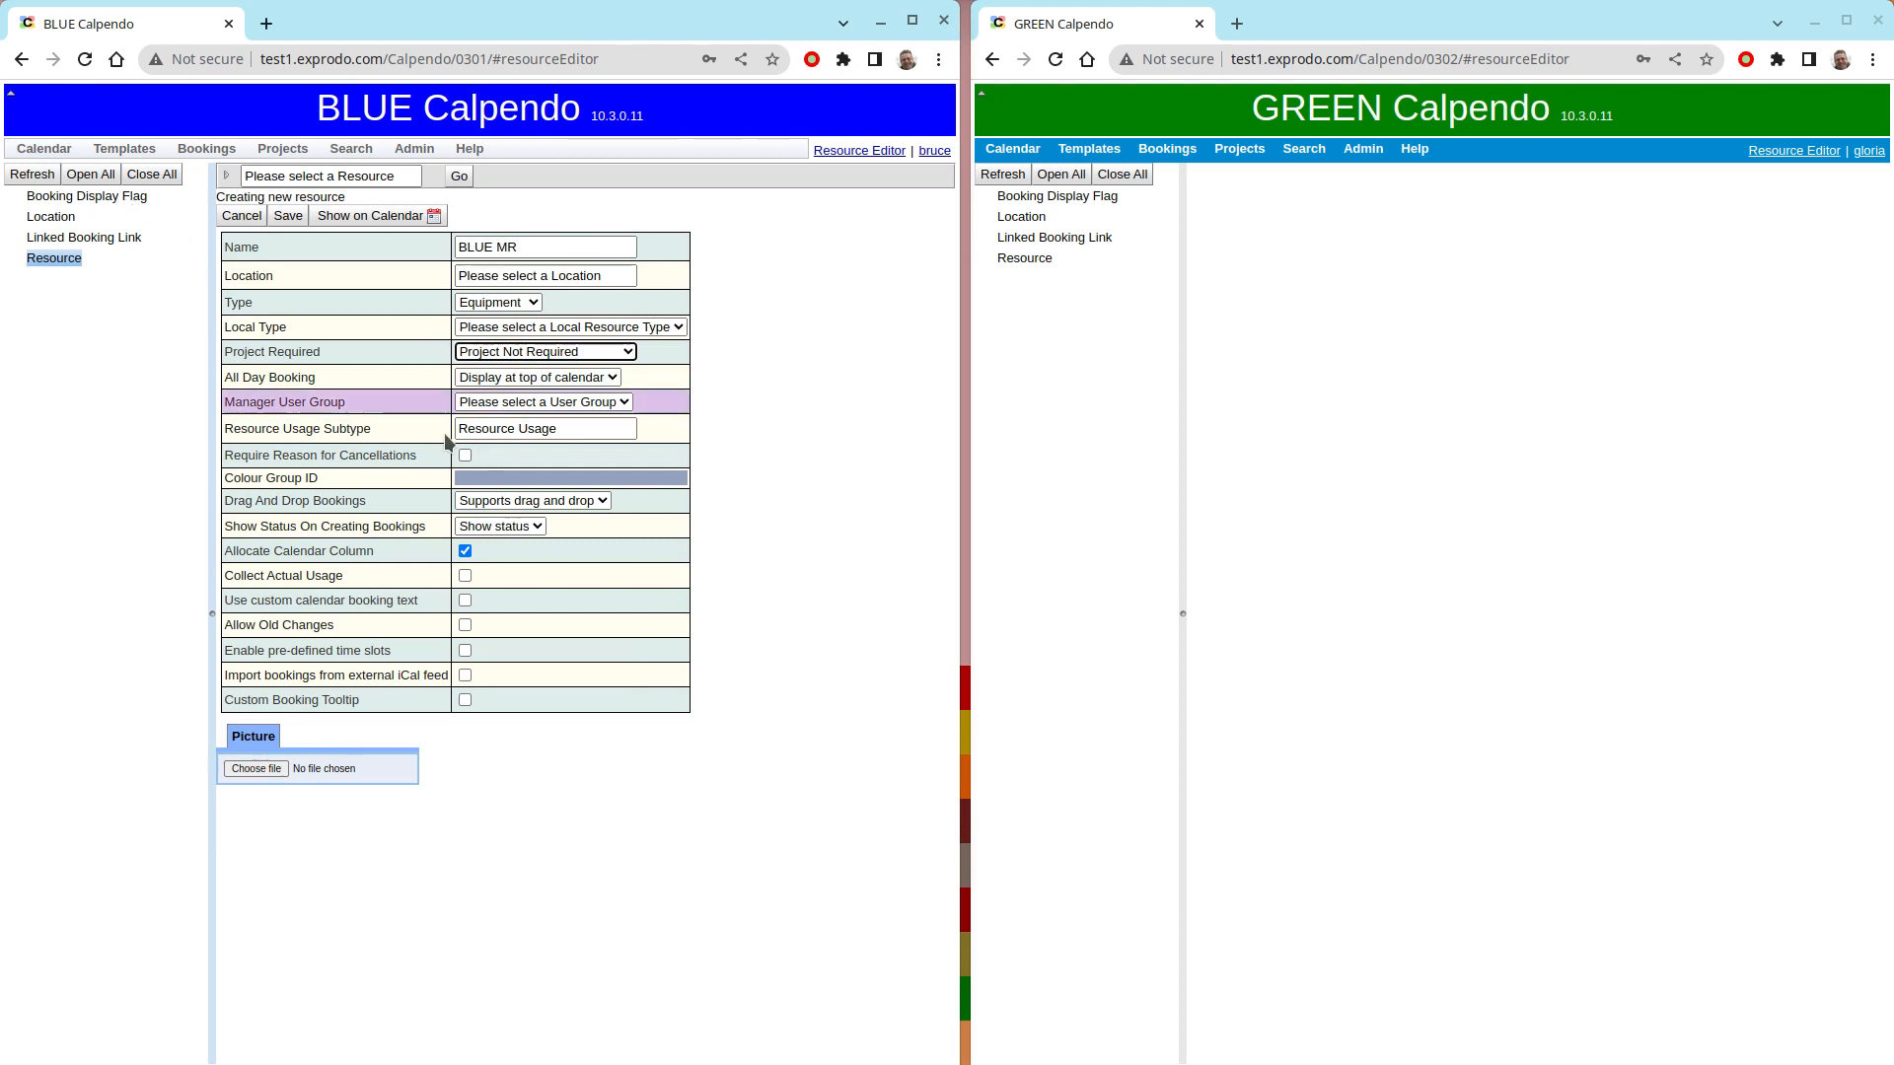
click(289, 215)
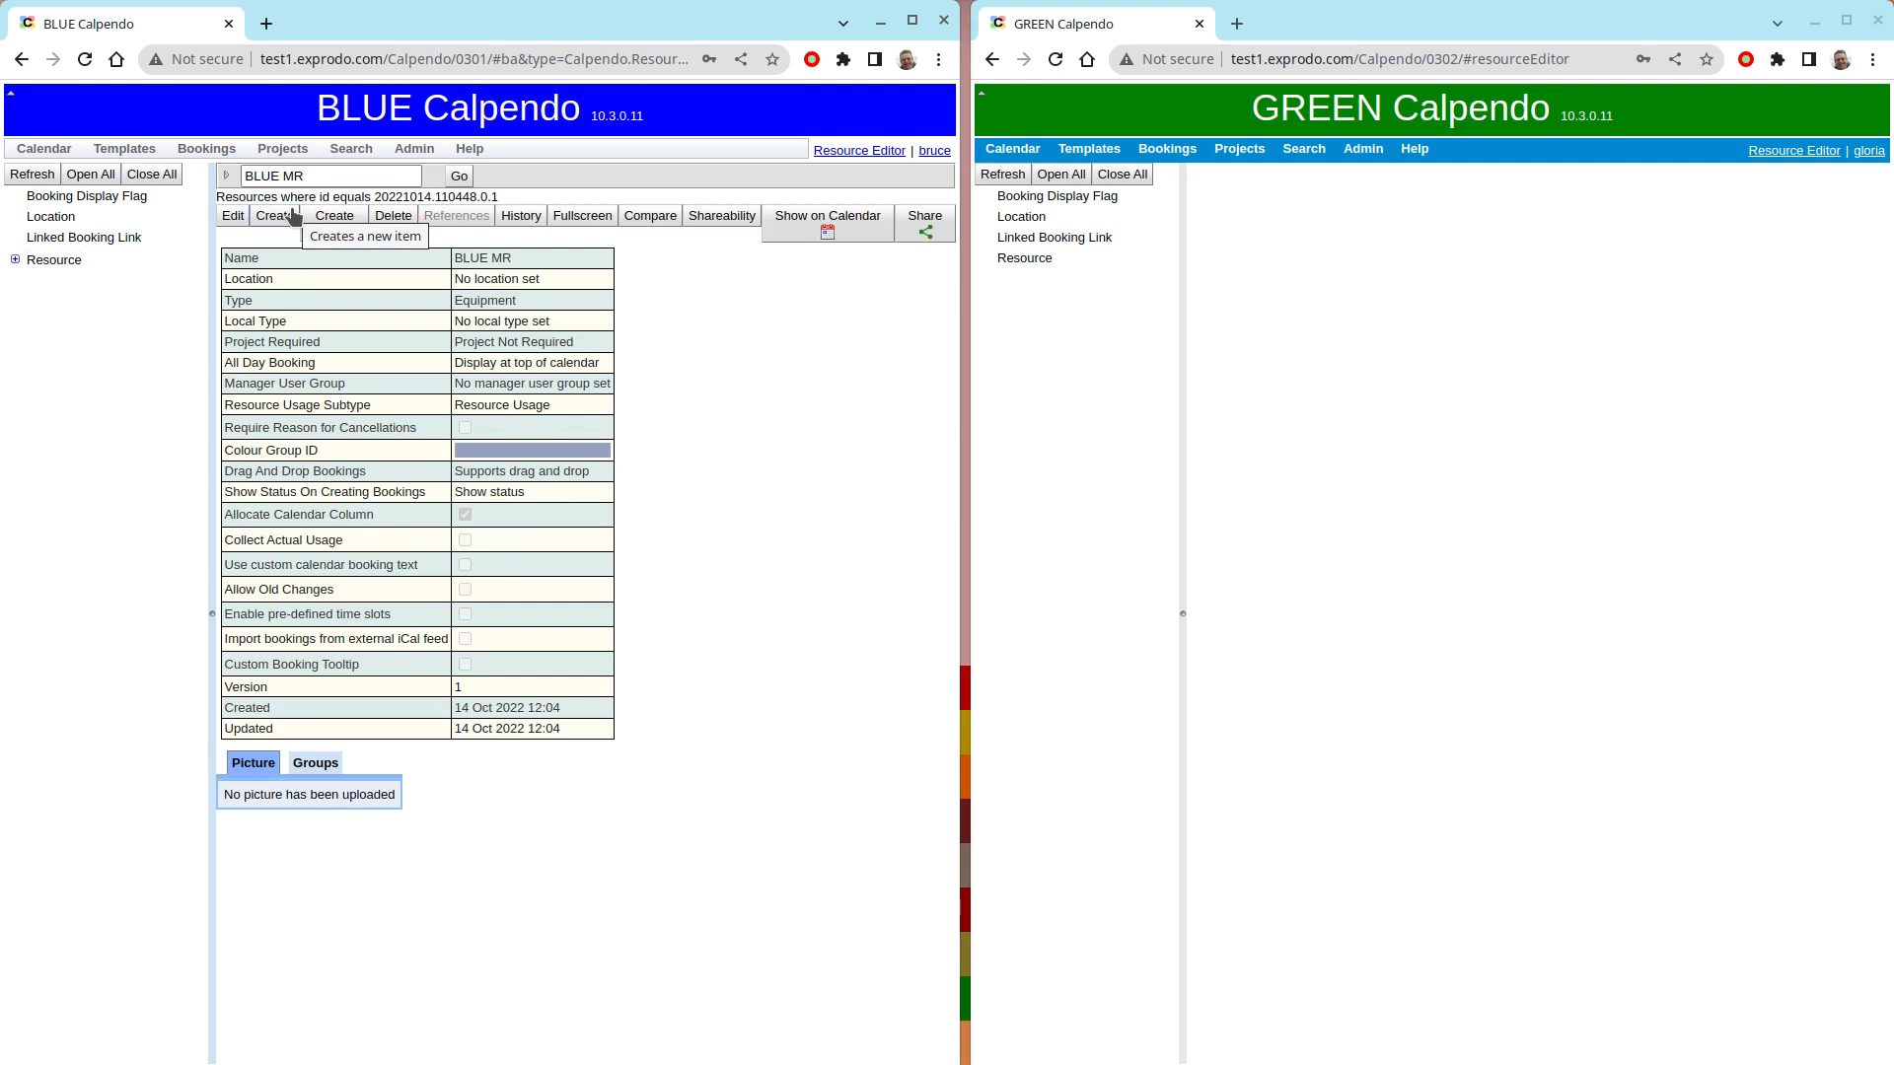
- Start a resource named GREEN LM in GREEN Calpendo, with Project Not Required and a green colour group
click(1026, 259)
click(1245, 200)
click(1457, 244)
text(GREEN LM)
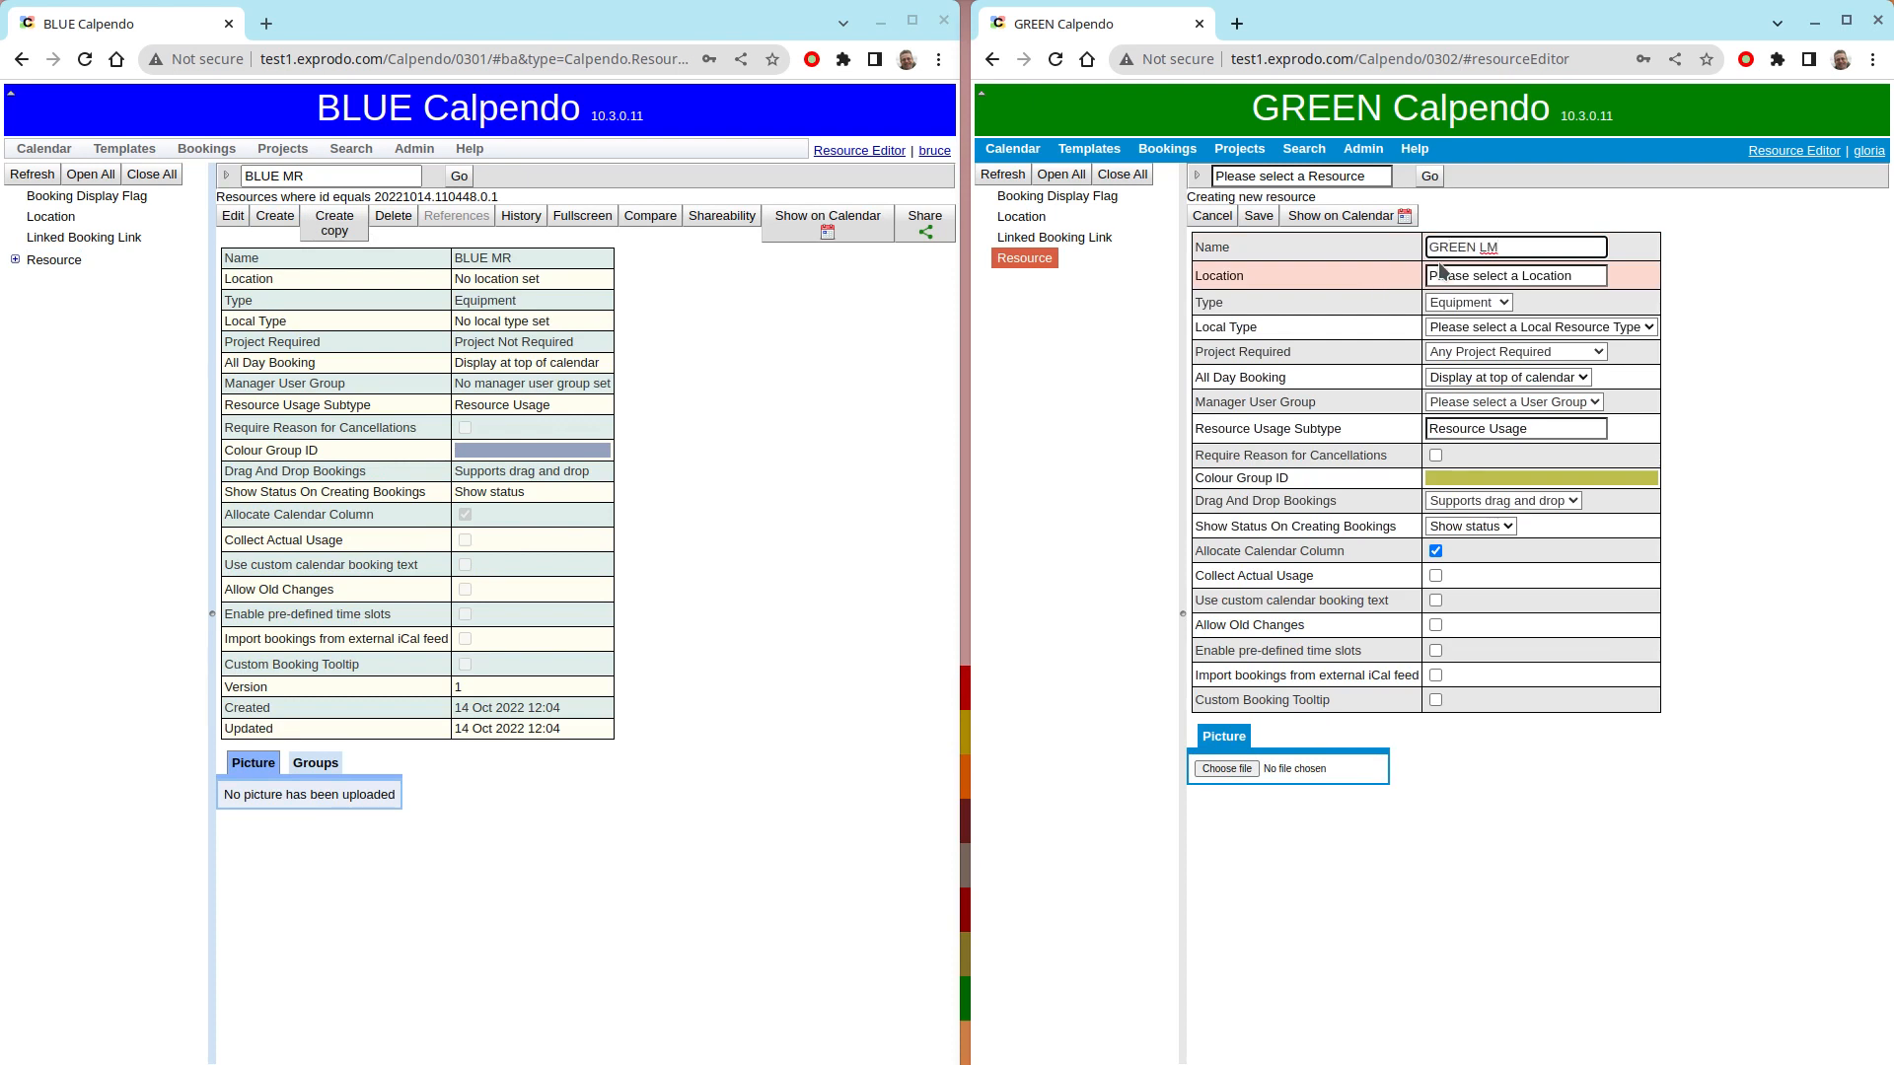
click(1524, 360)
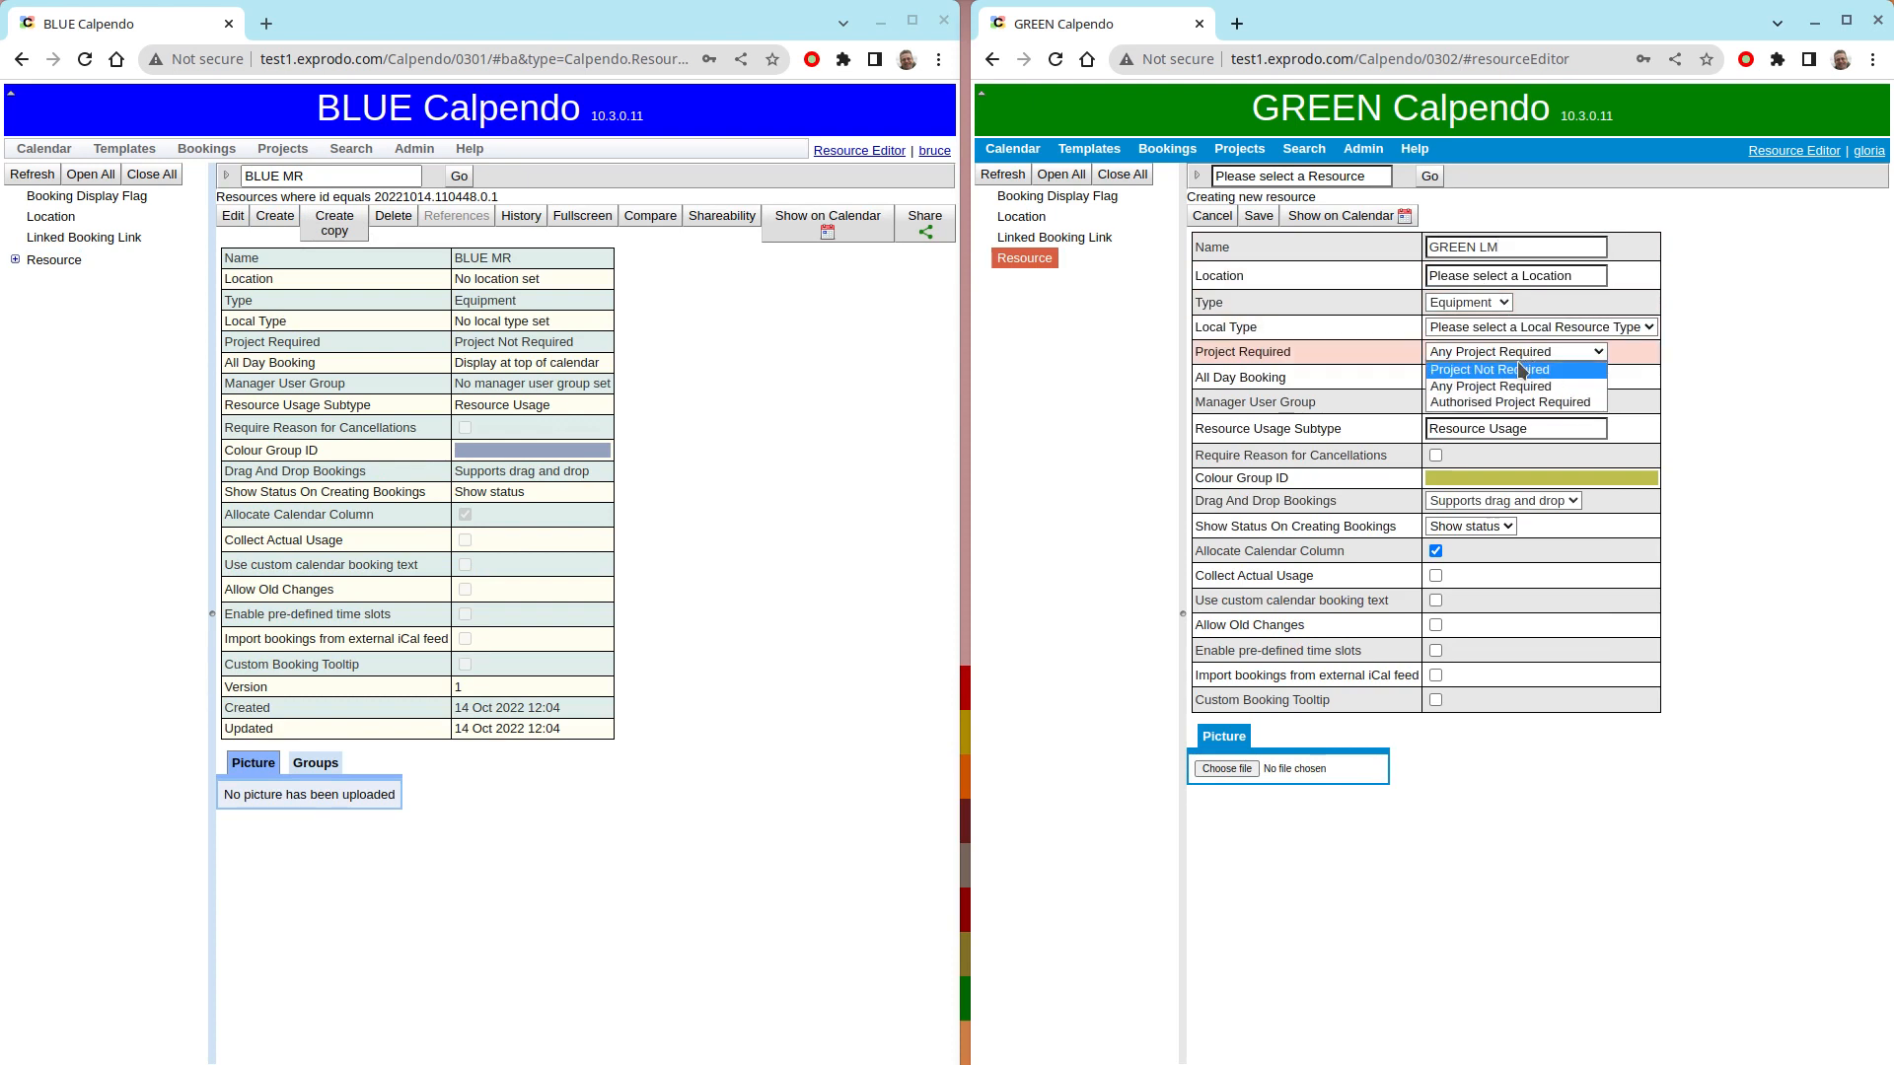
click(1494, 386)
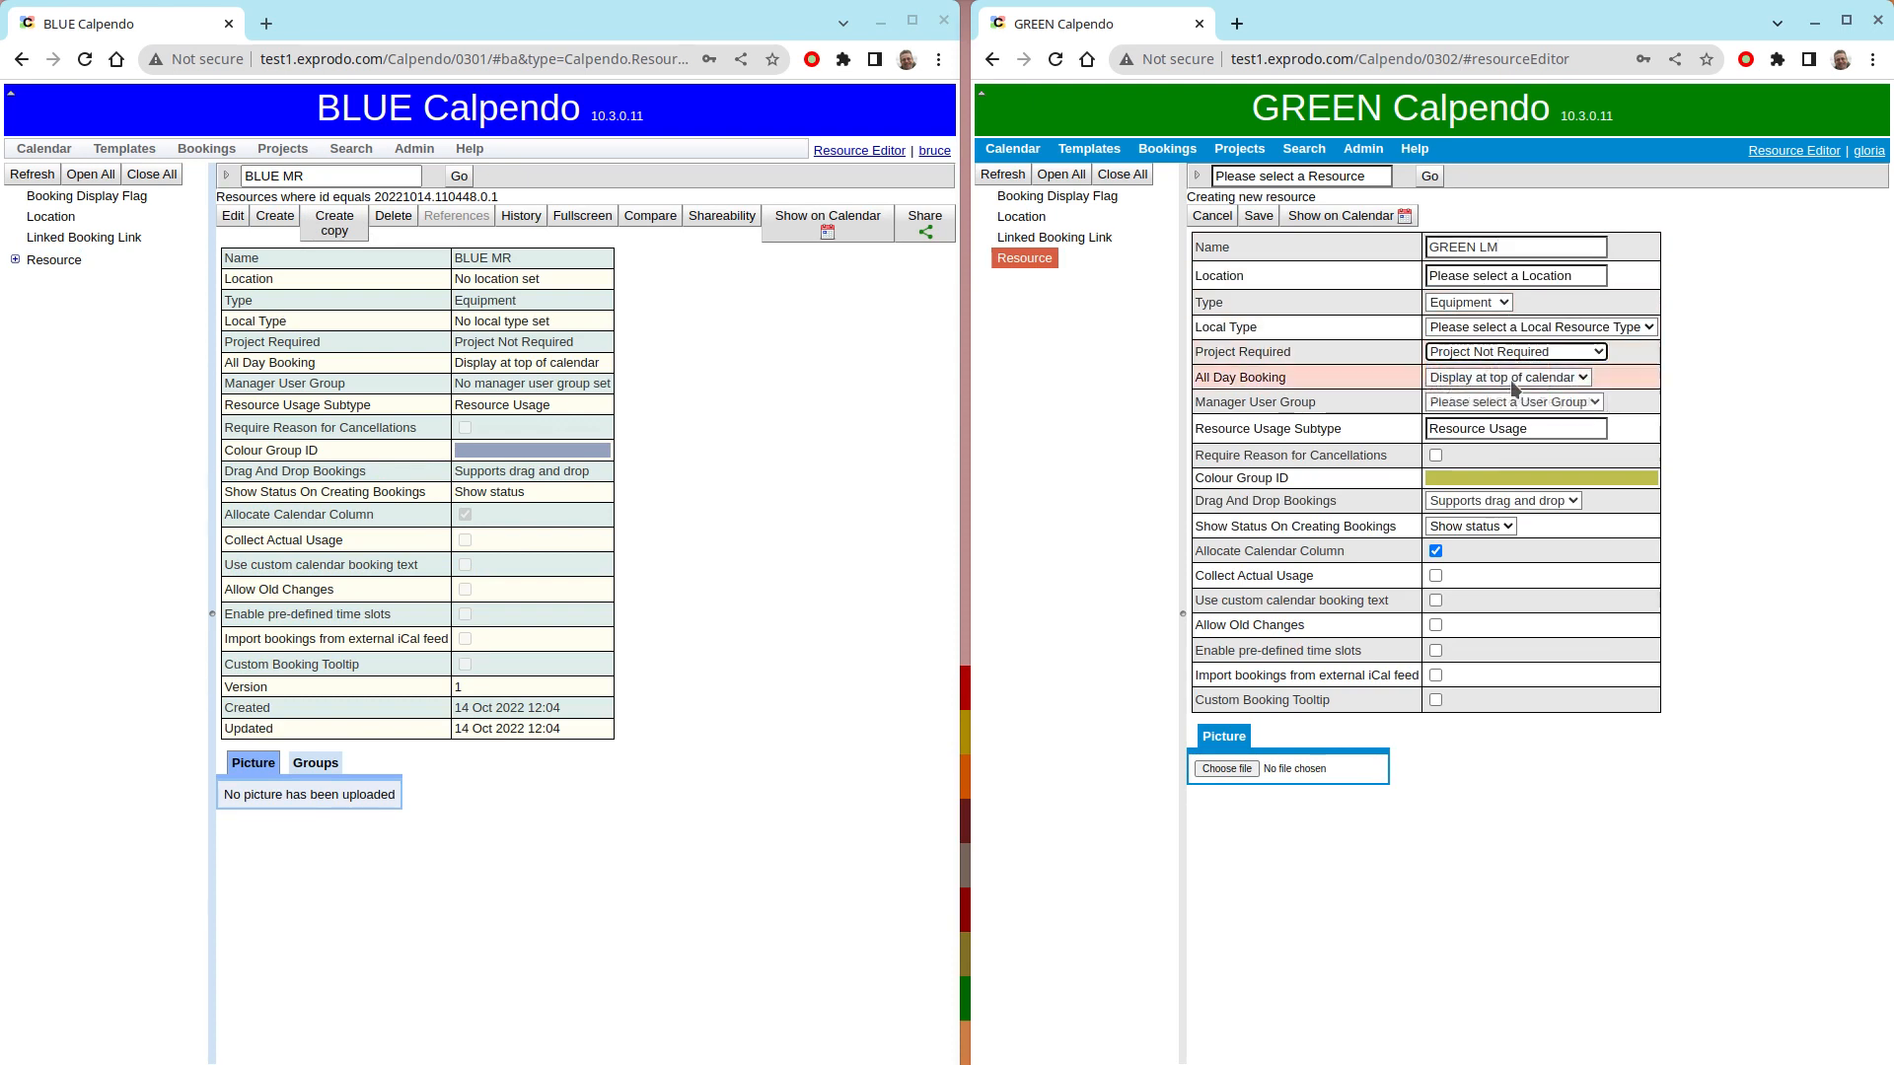
click(1495, 478)
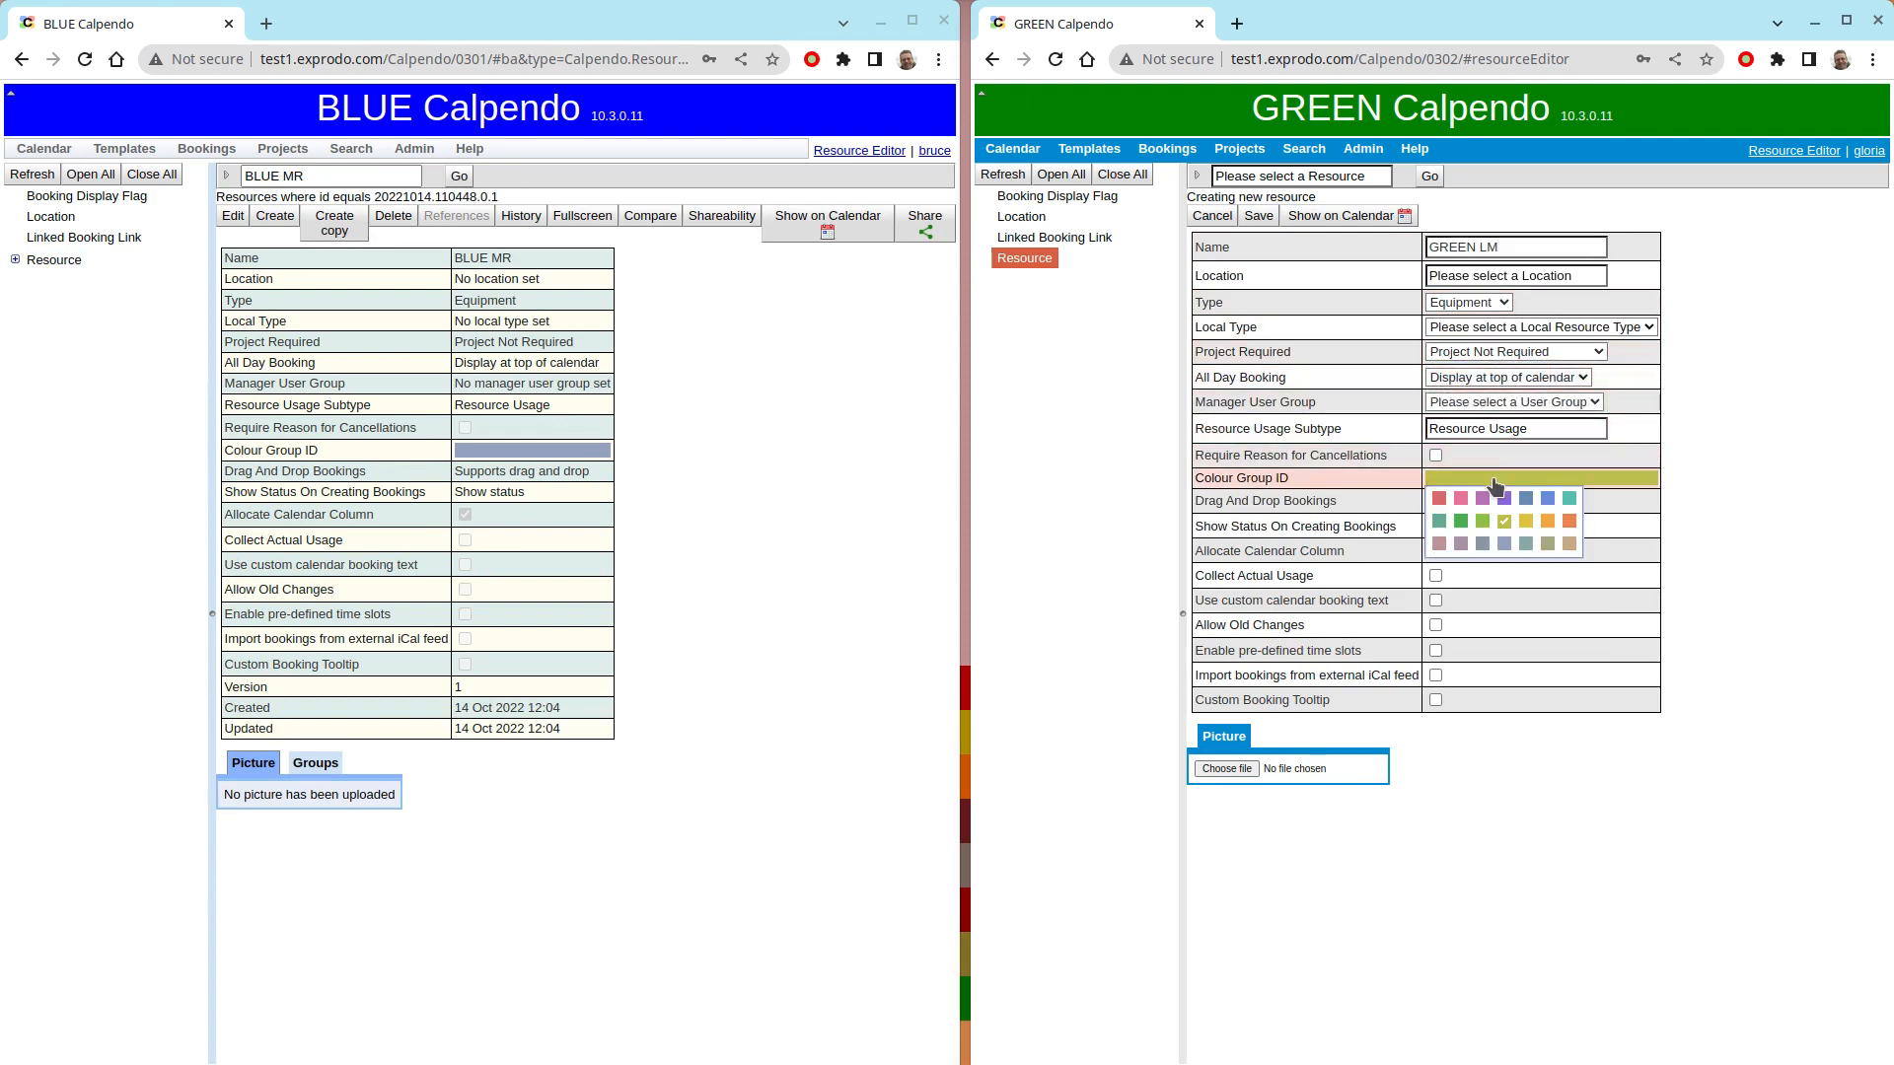
click(1460, 523)
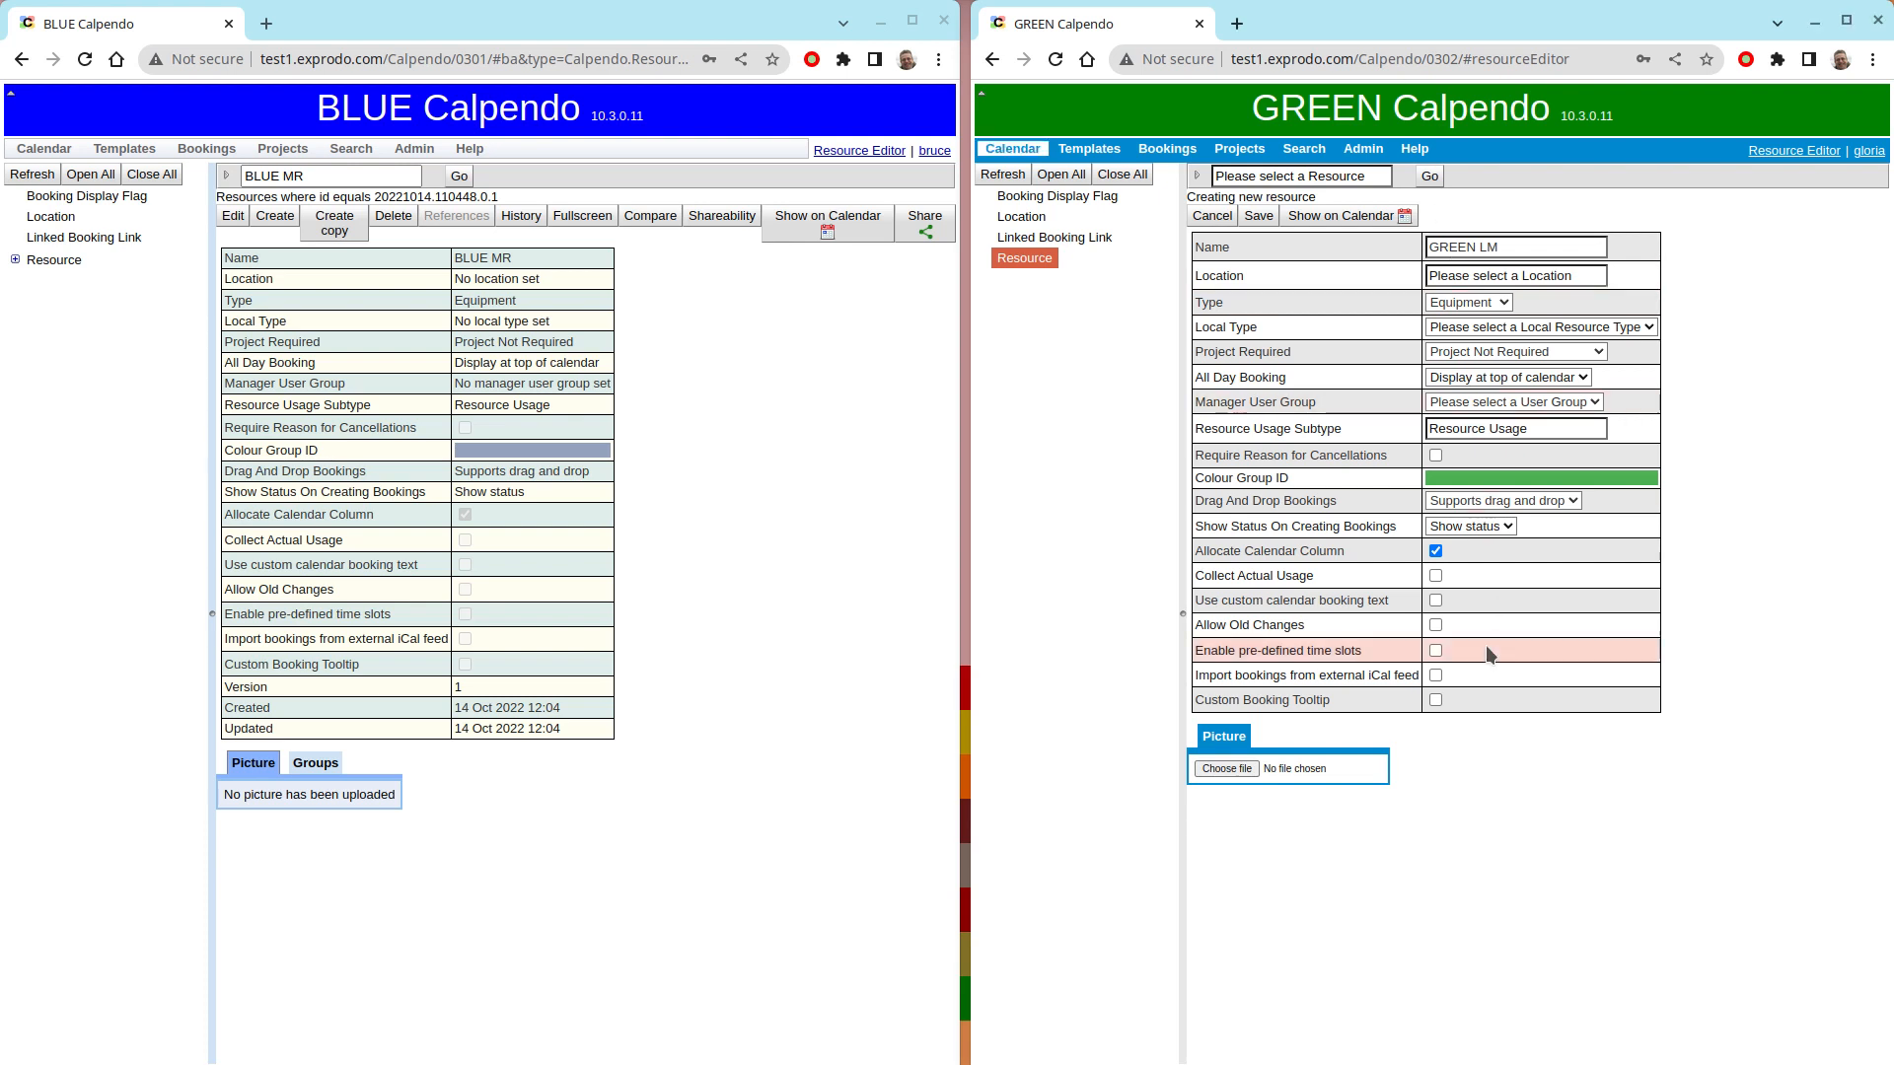
- Enable pre-defined time slots for GREEN LM and add consecutive four-hour Sunday slots from 00:00 to 24:00
click(1435, 651)
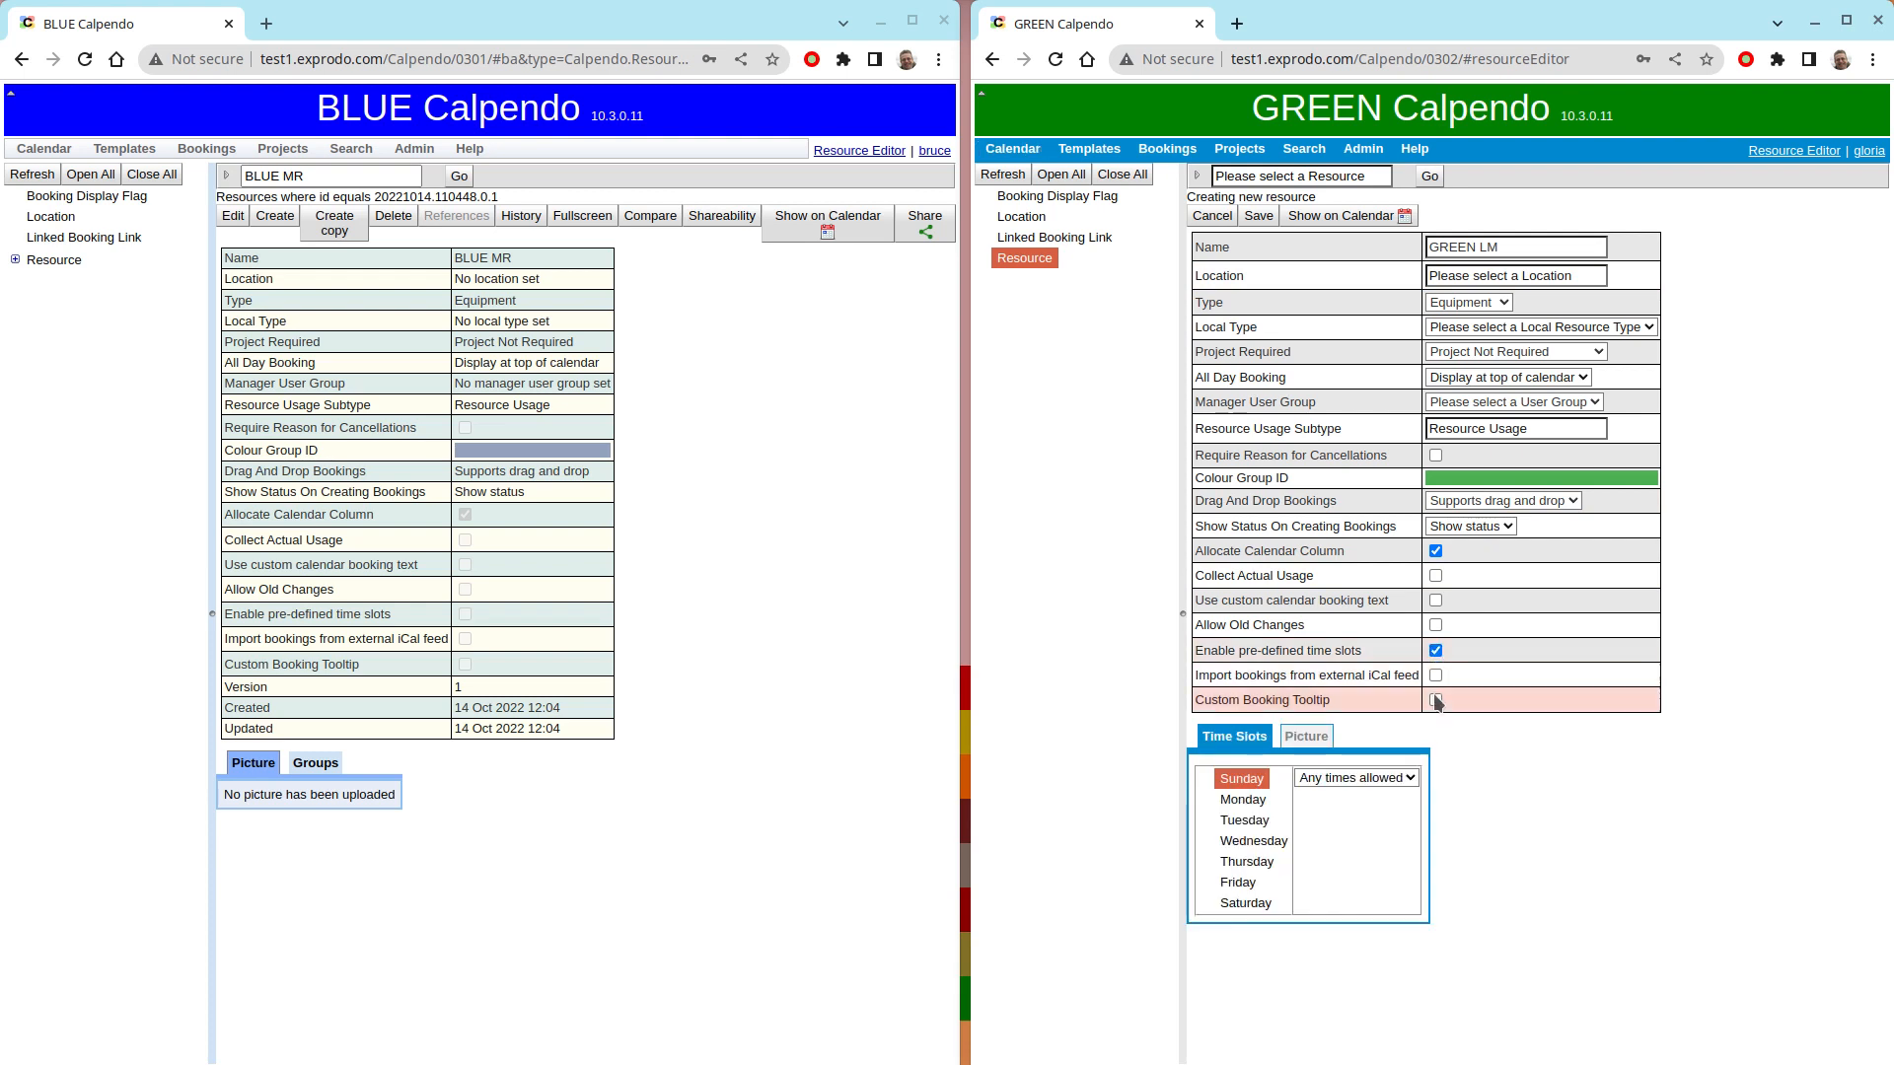
click(1345, 781)
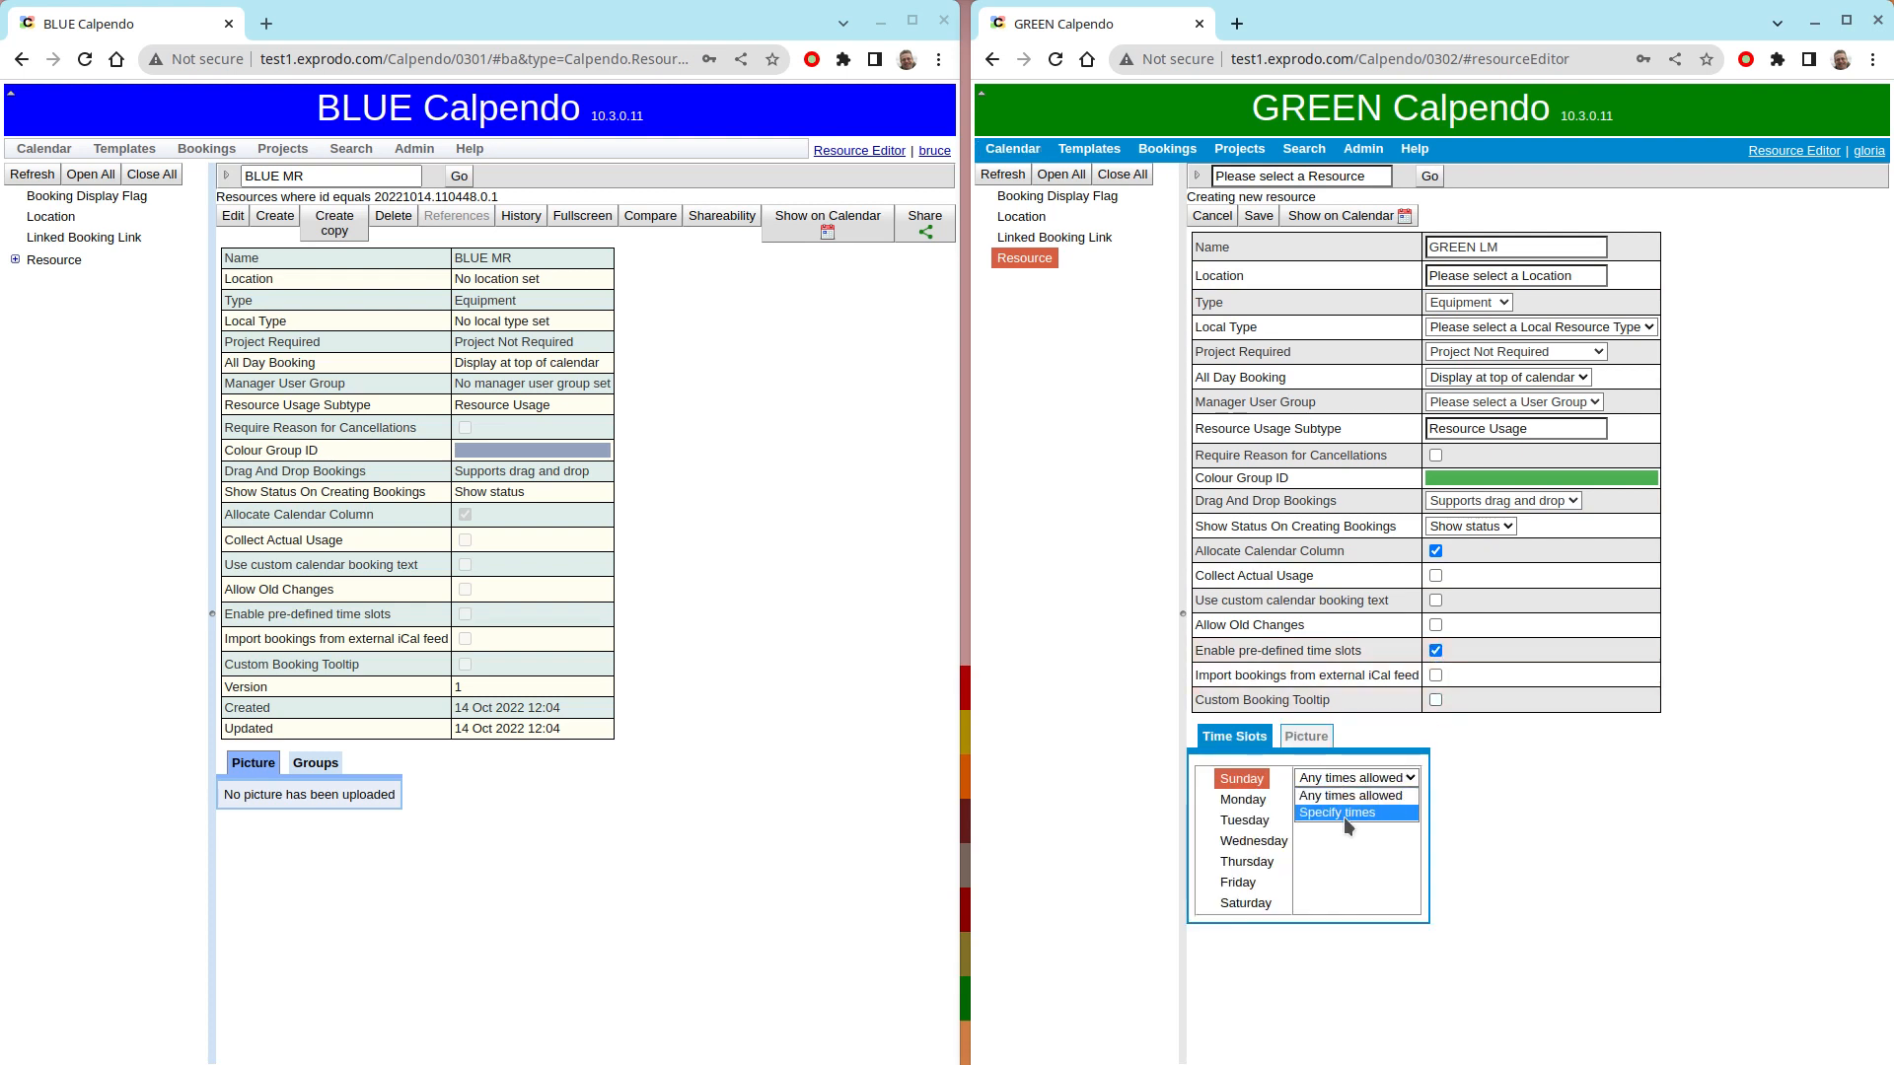
click(1344, 816)
click(1325, 800)
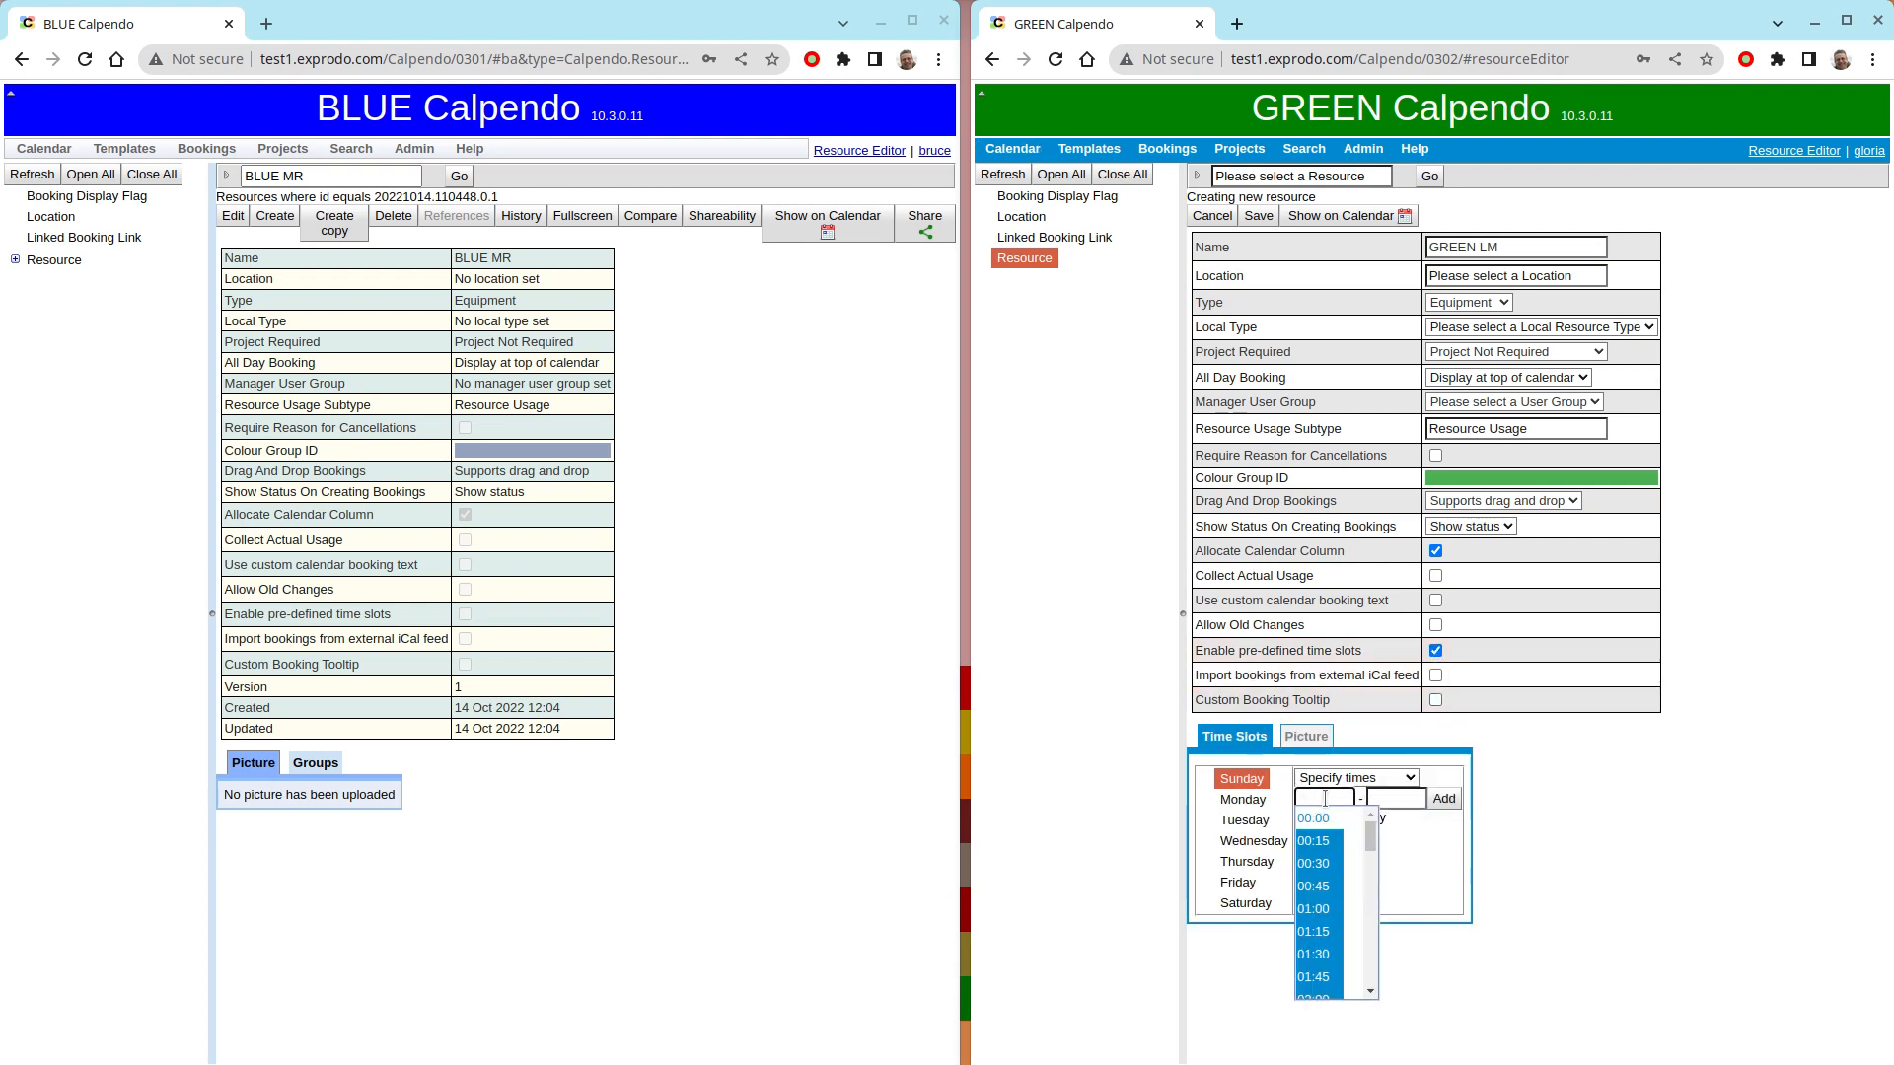
click(1327, 818)
click(1376, 799)
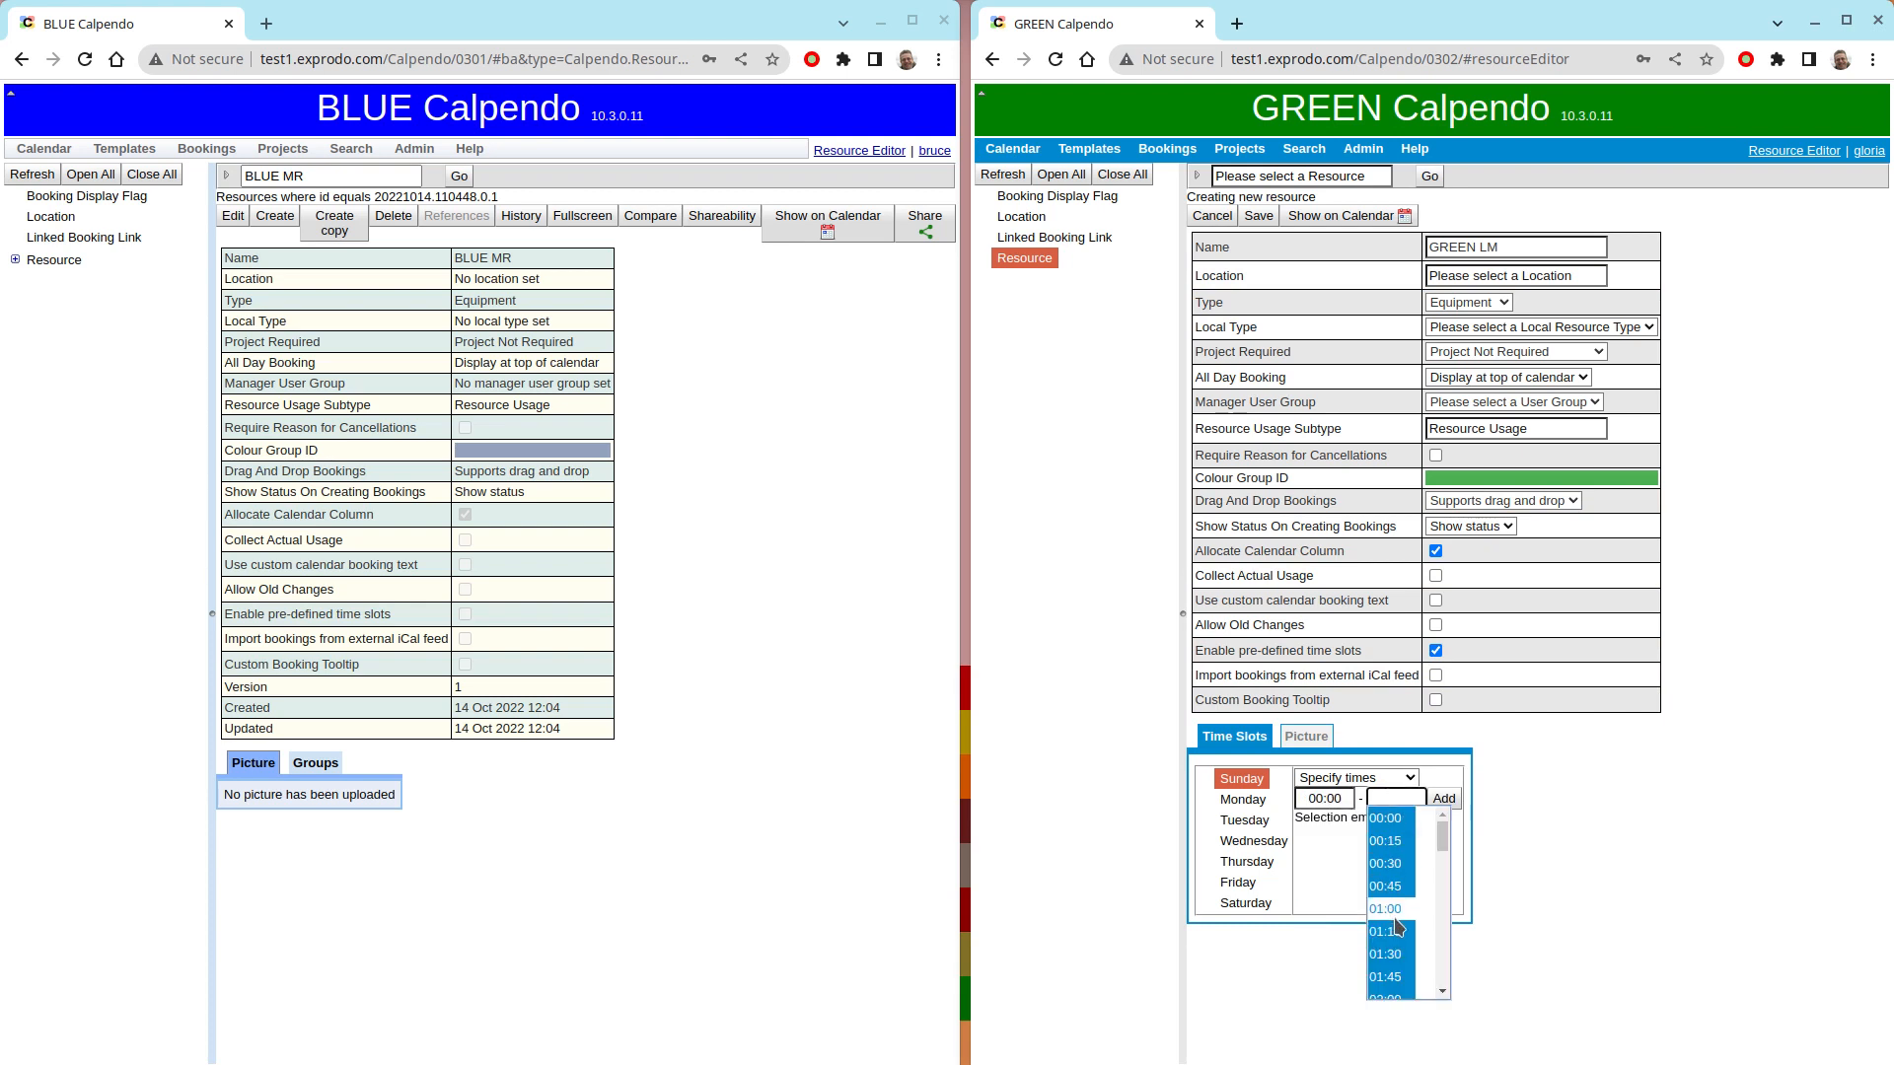
click(1400, 865)
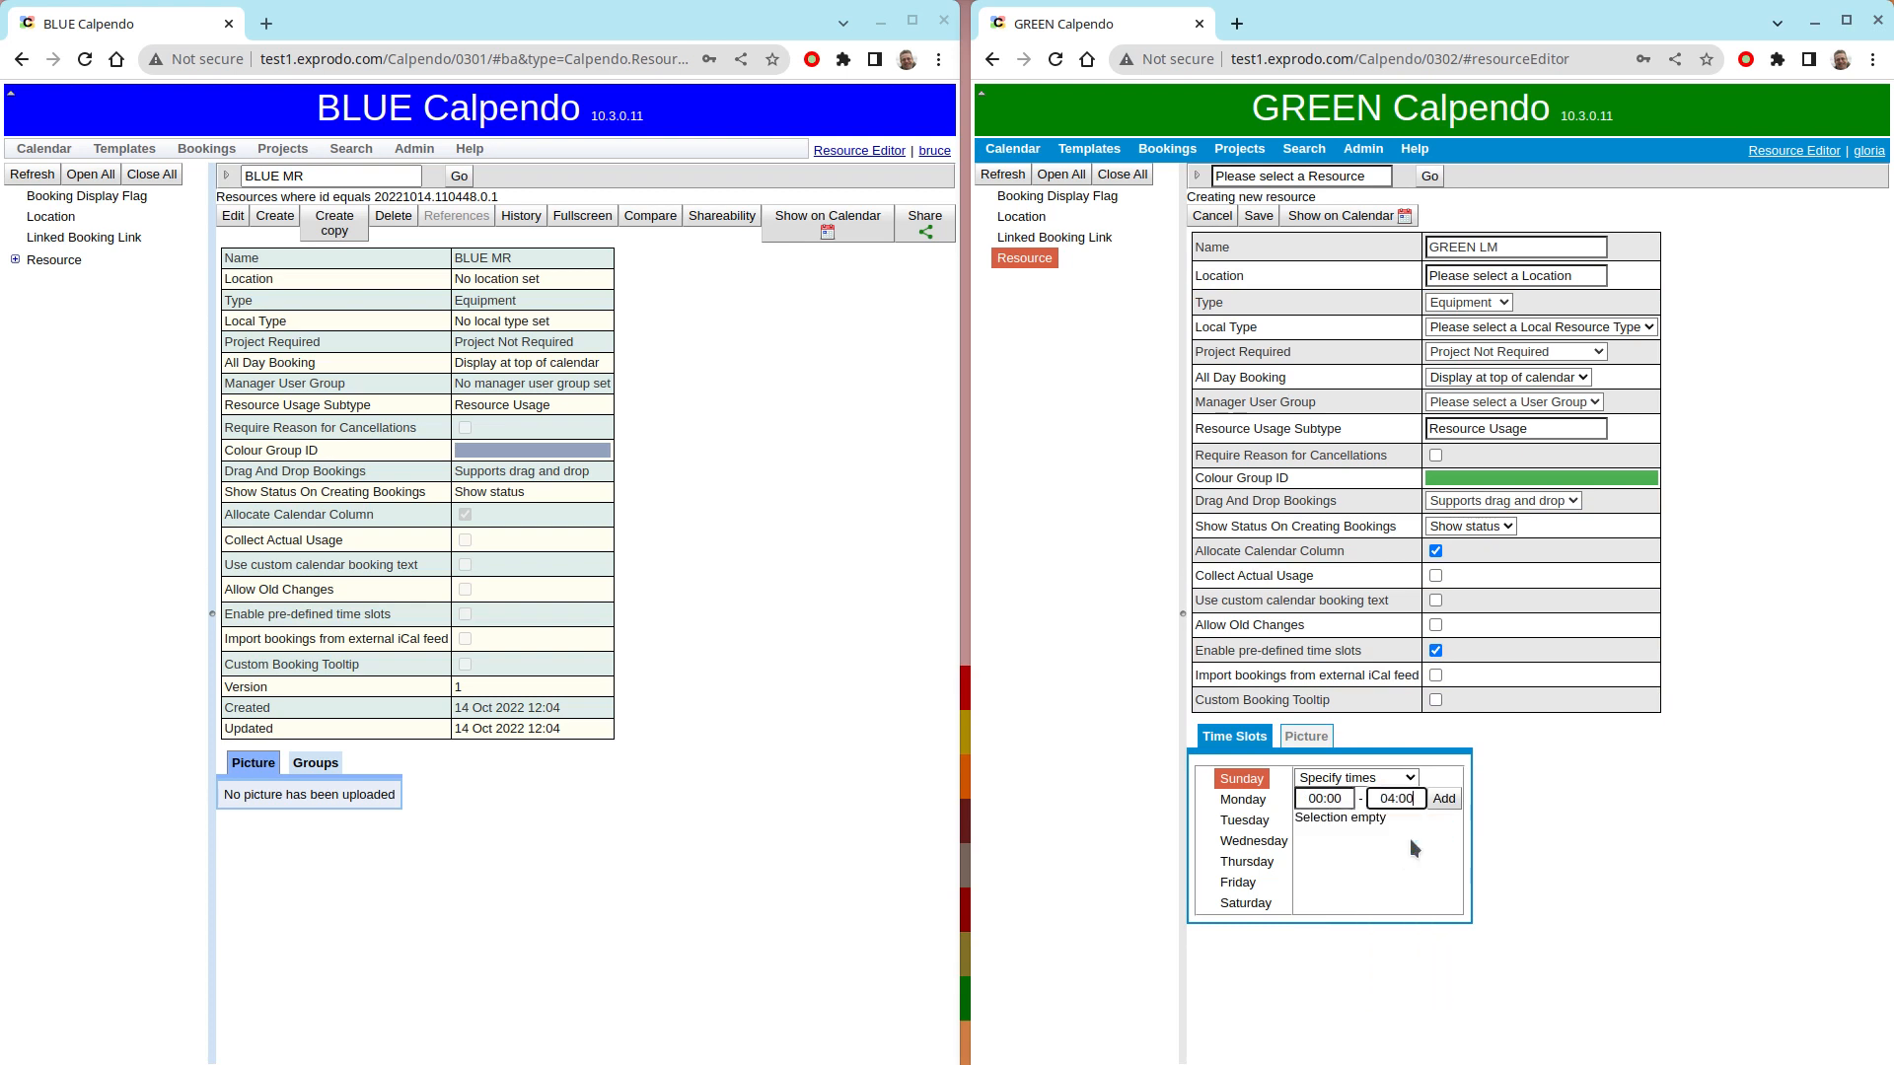
click(1447, 805)
click(1446, 806)
click(1447, 806)
click(1447, 806)
click(1447, 806)
click(1446, 806)
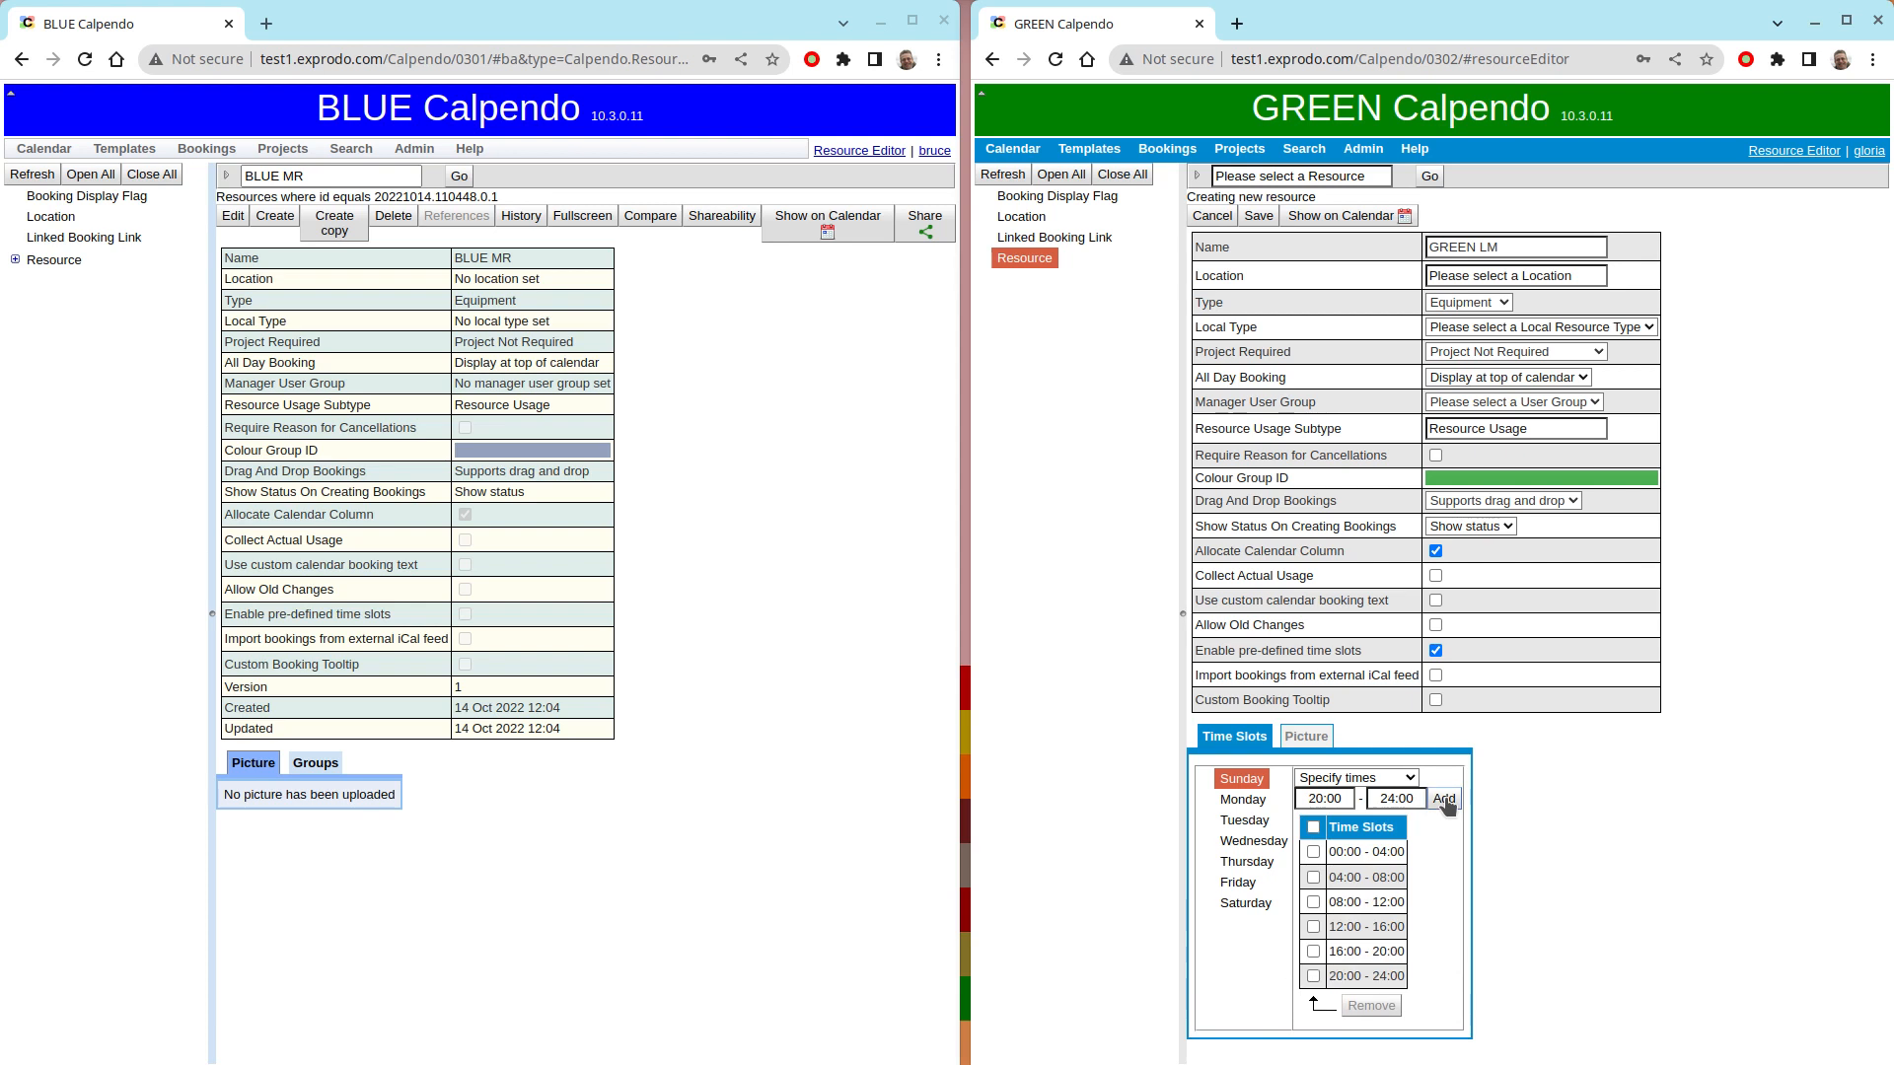
- Set Monday, Tuesday and Wednesday to use the same time slots as Sunday
click(1245, 800)
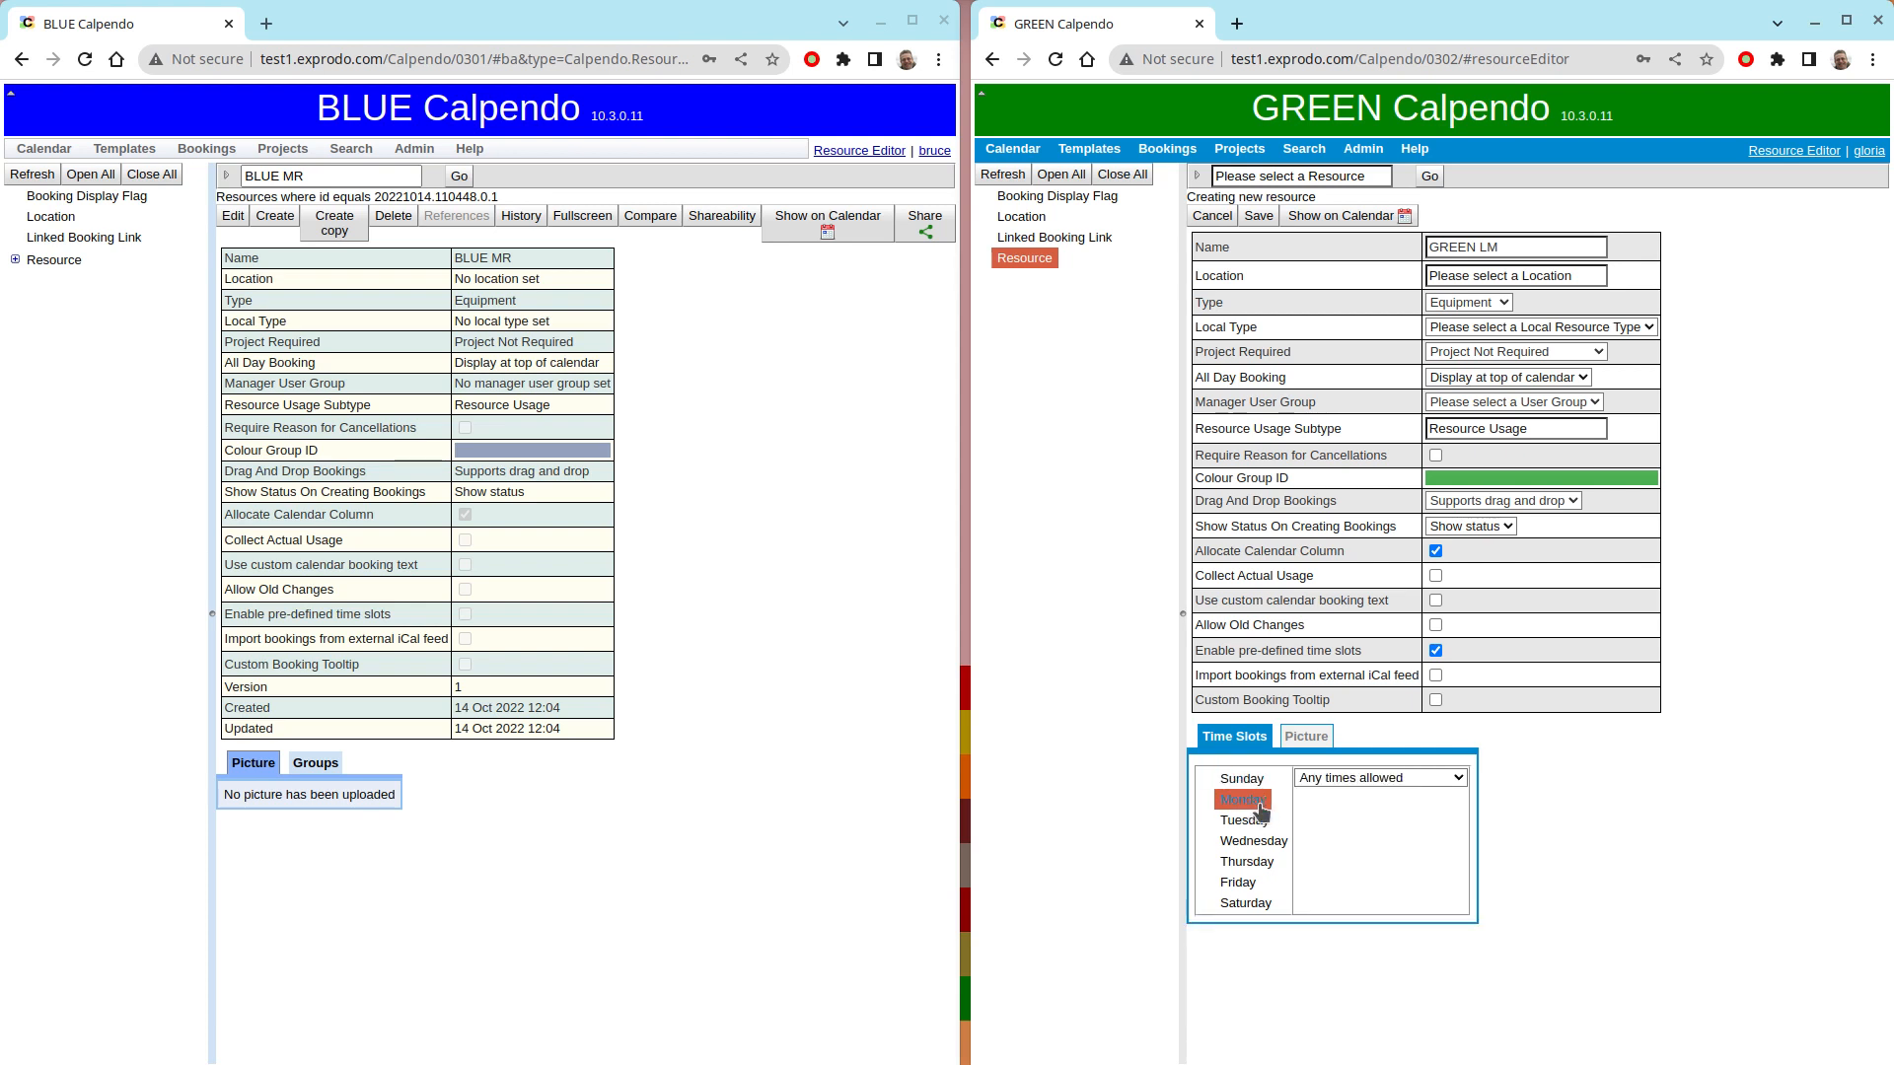
click(1351, 779)
click(1386, 829)
click(1245, 821)
click(1349, 778)
click(1371, 827)
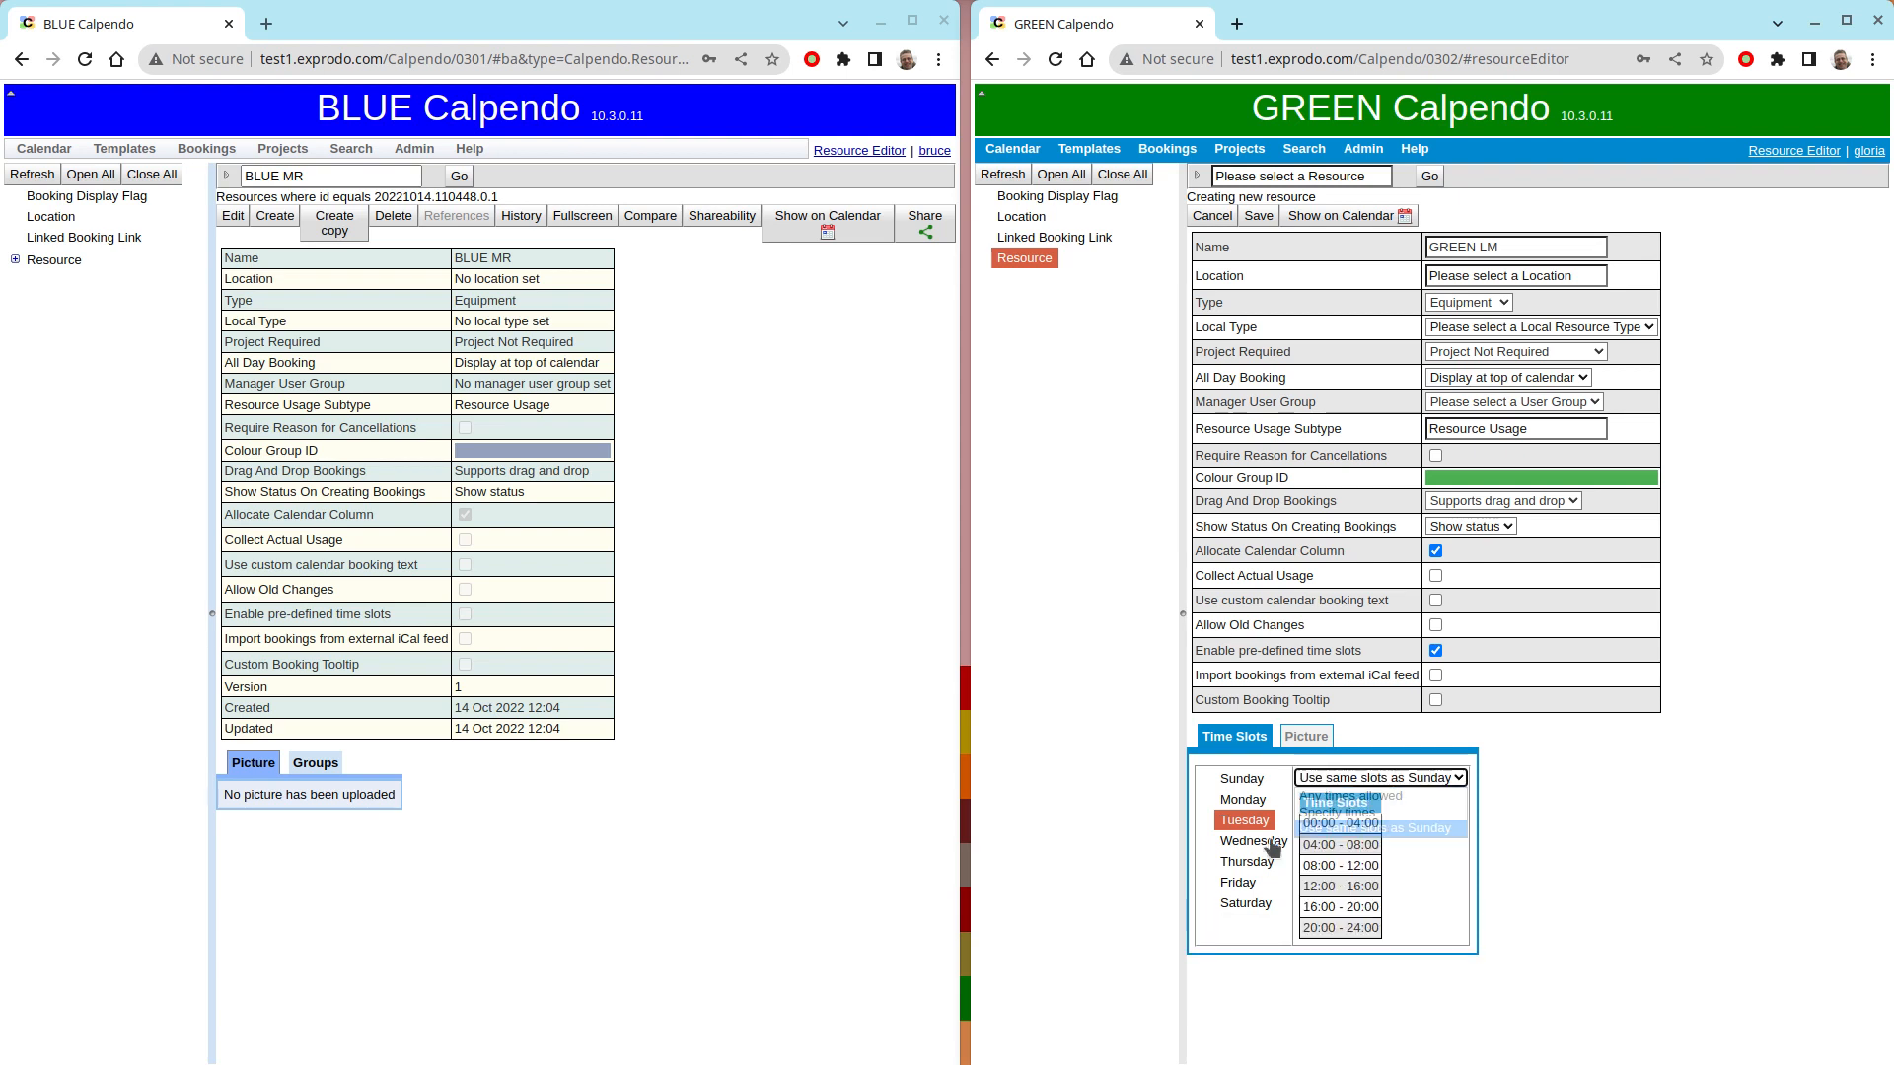
click(1252, 842)
click(1358, 778)
click(1381, 826)
- Set Thursday, Friday and Saturday to use the same slots as Sunday, and save the GREEN LM resource
click(1241, 864)
click(1349, 778)
click(1324, 832)
click(1241, 883)
click(1346, 779)
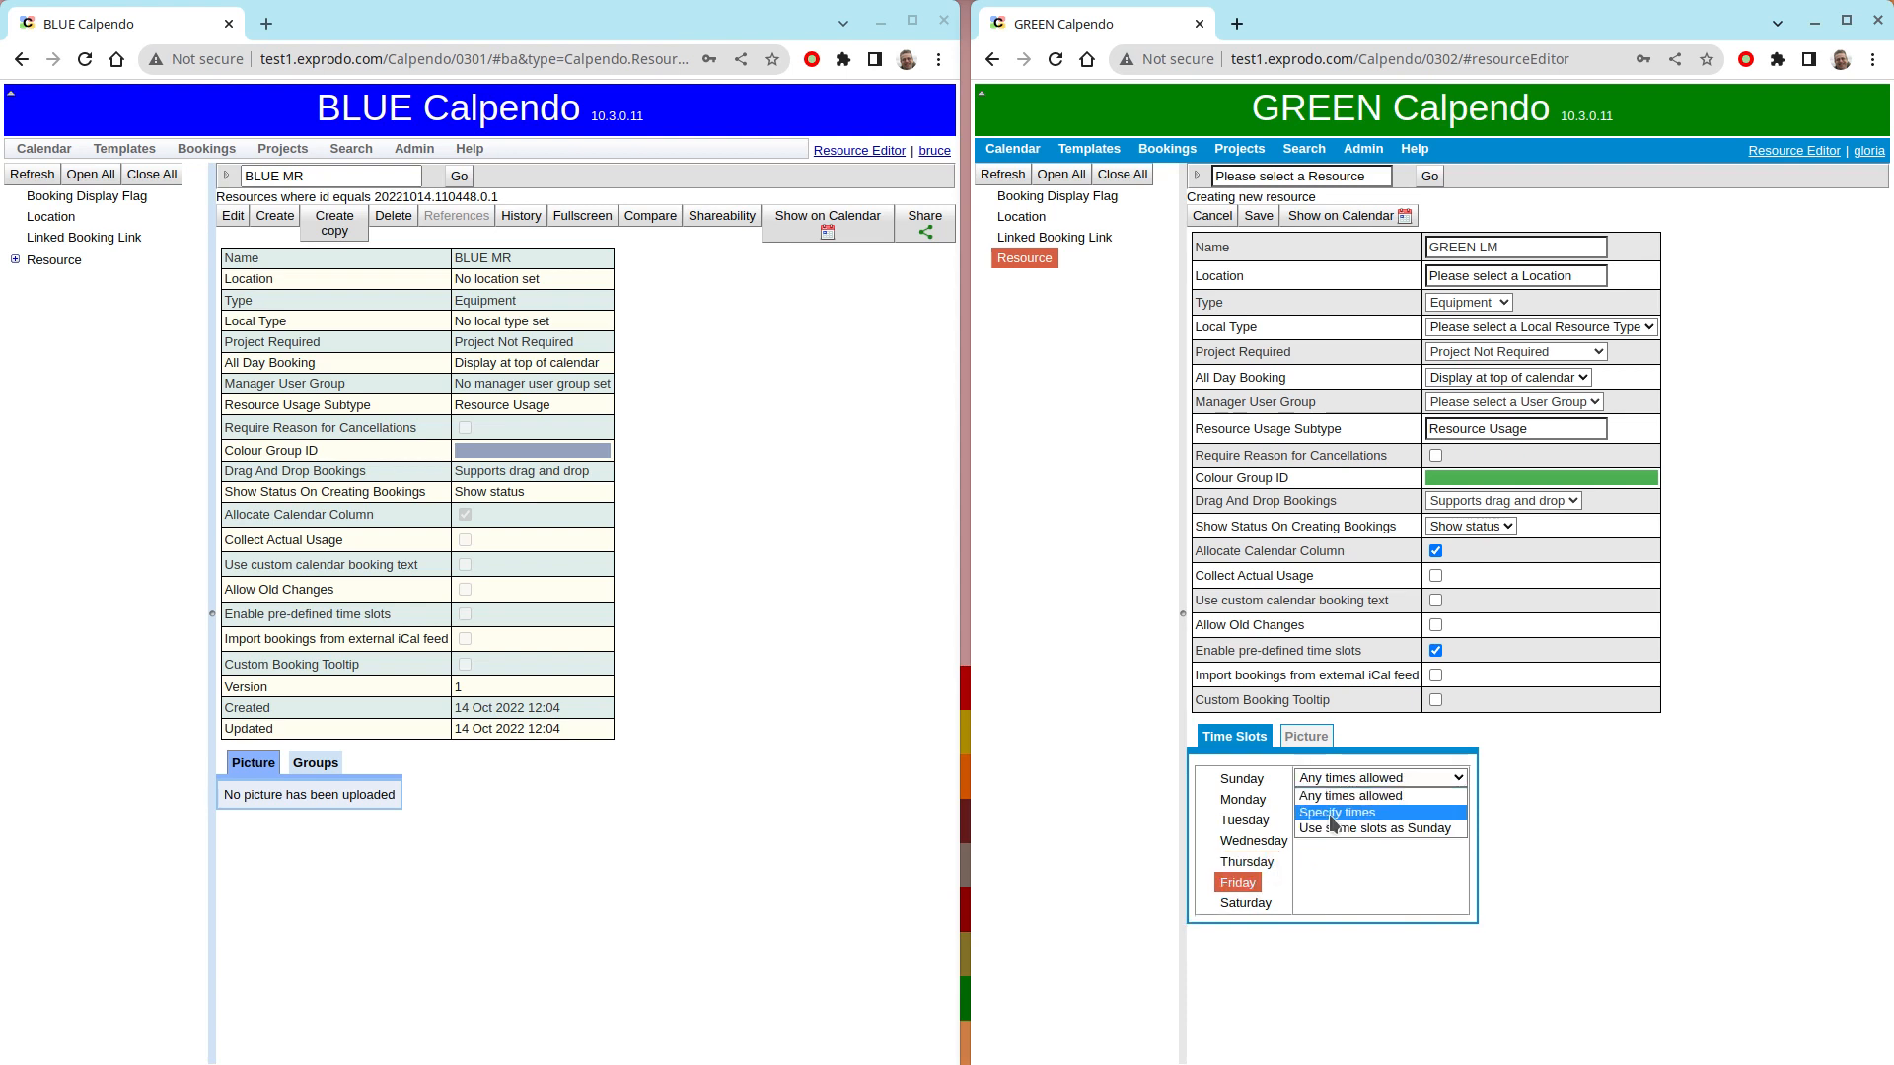
click(1323, 826)
click(1244, 903)
click(1361, 778)
click(1335, 830)
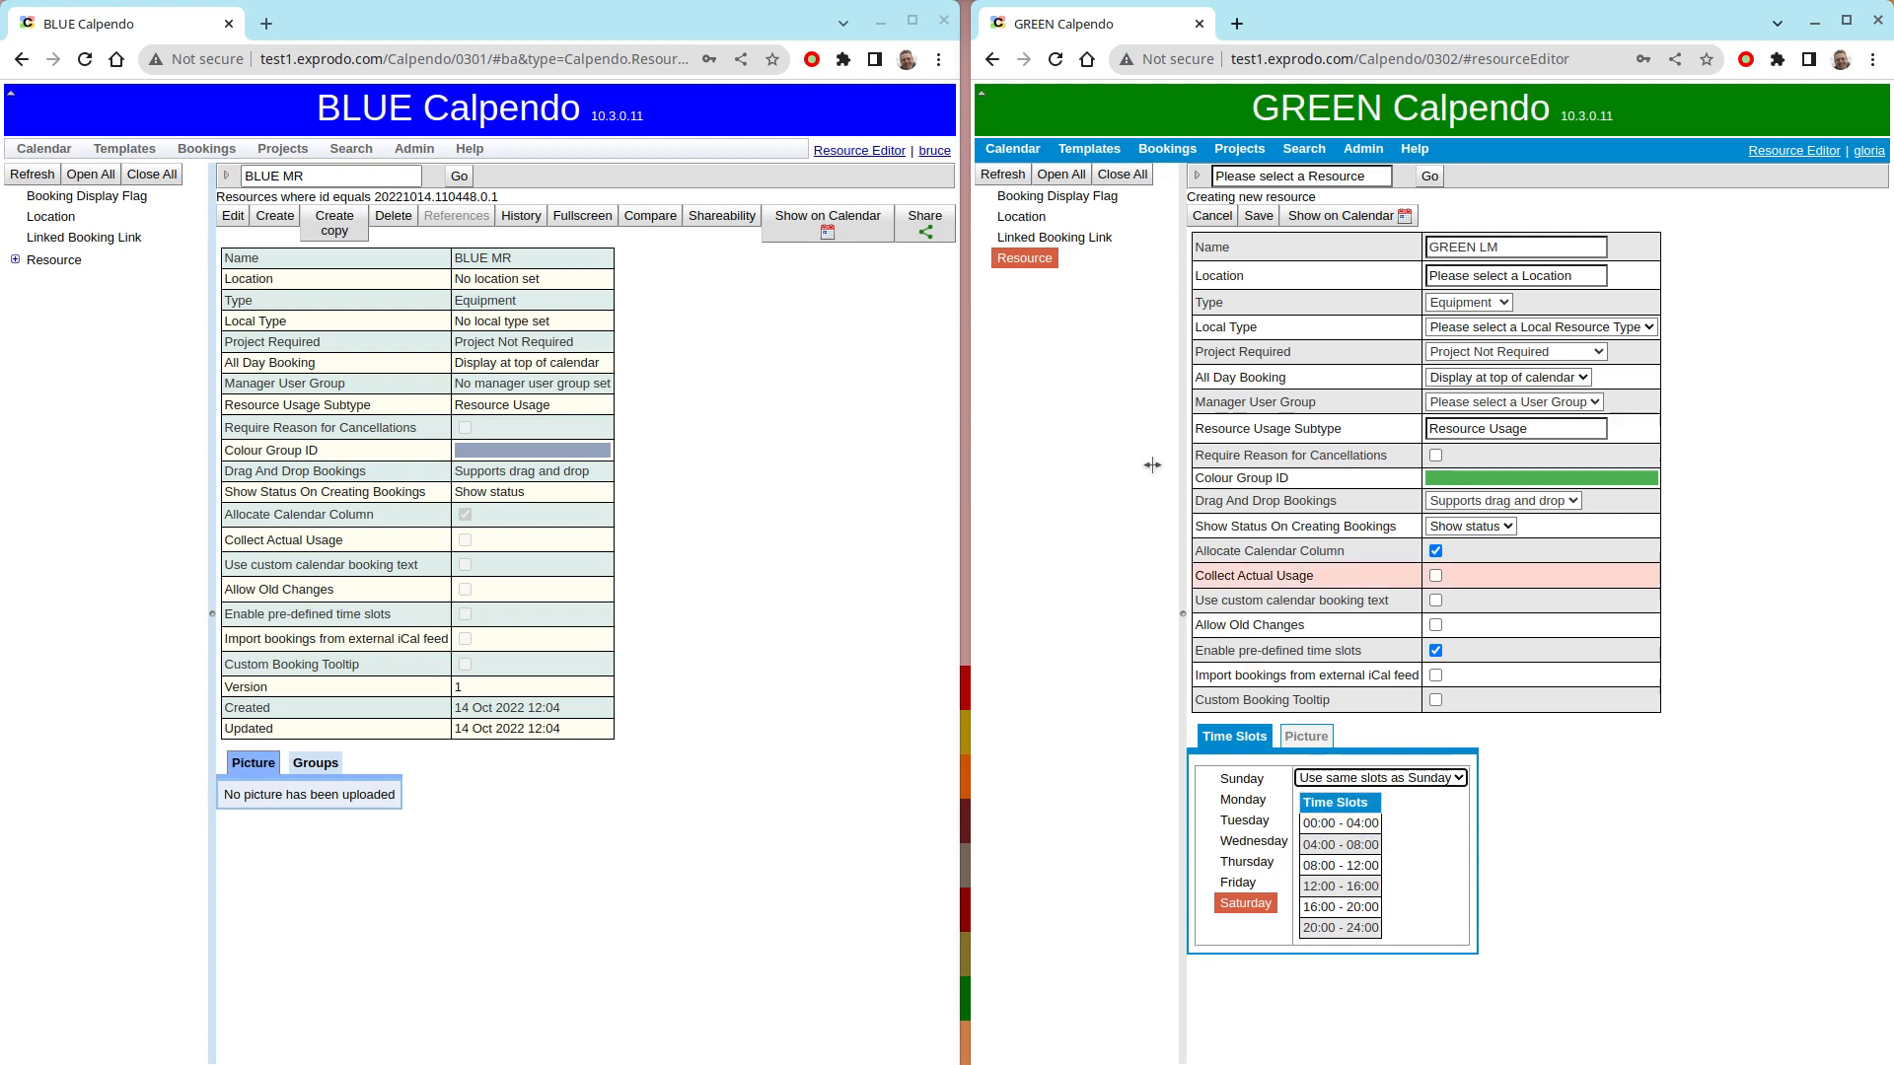
click(1261, 215)
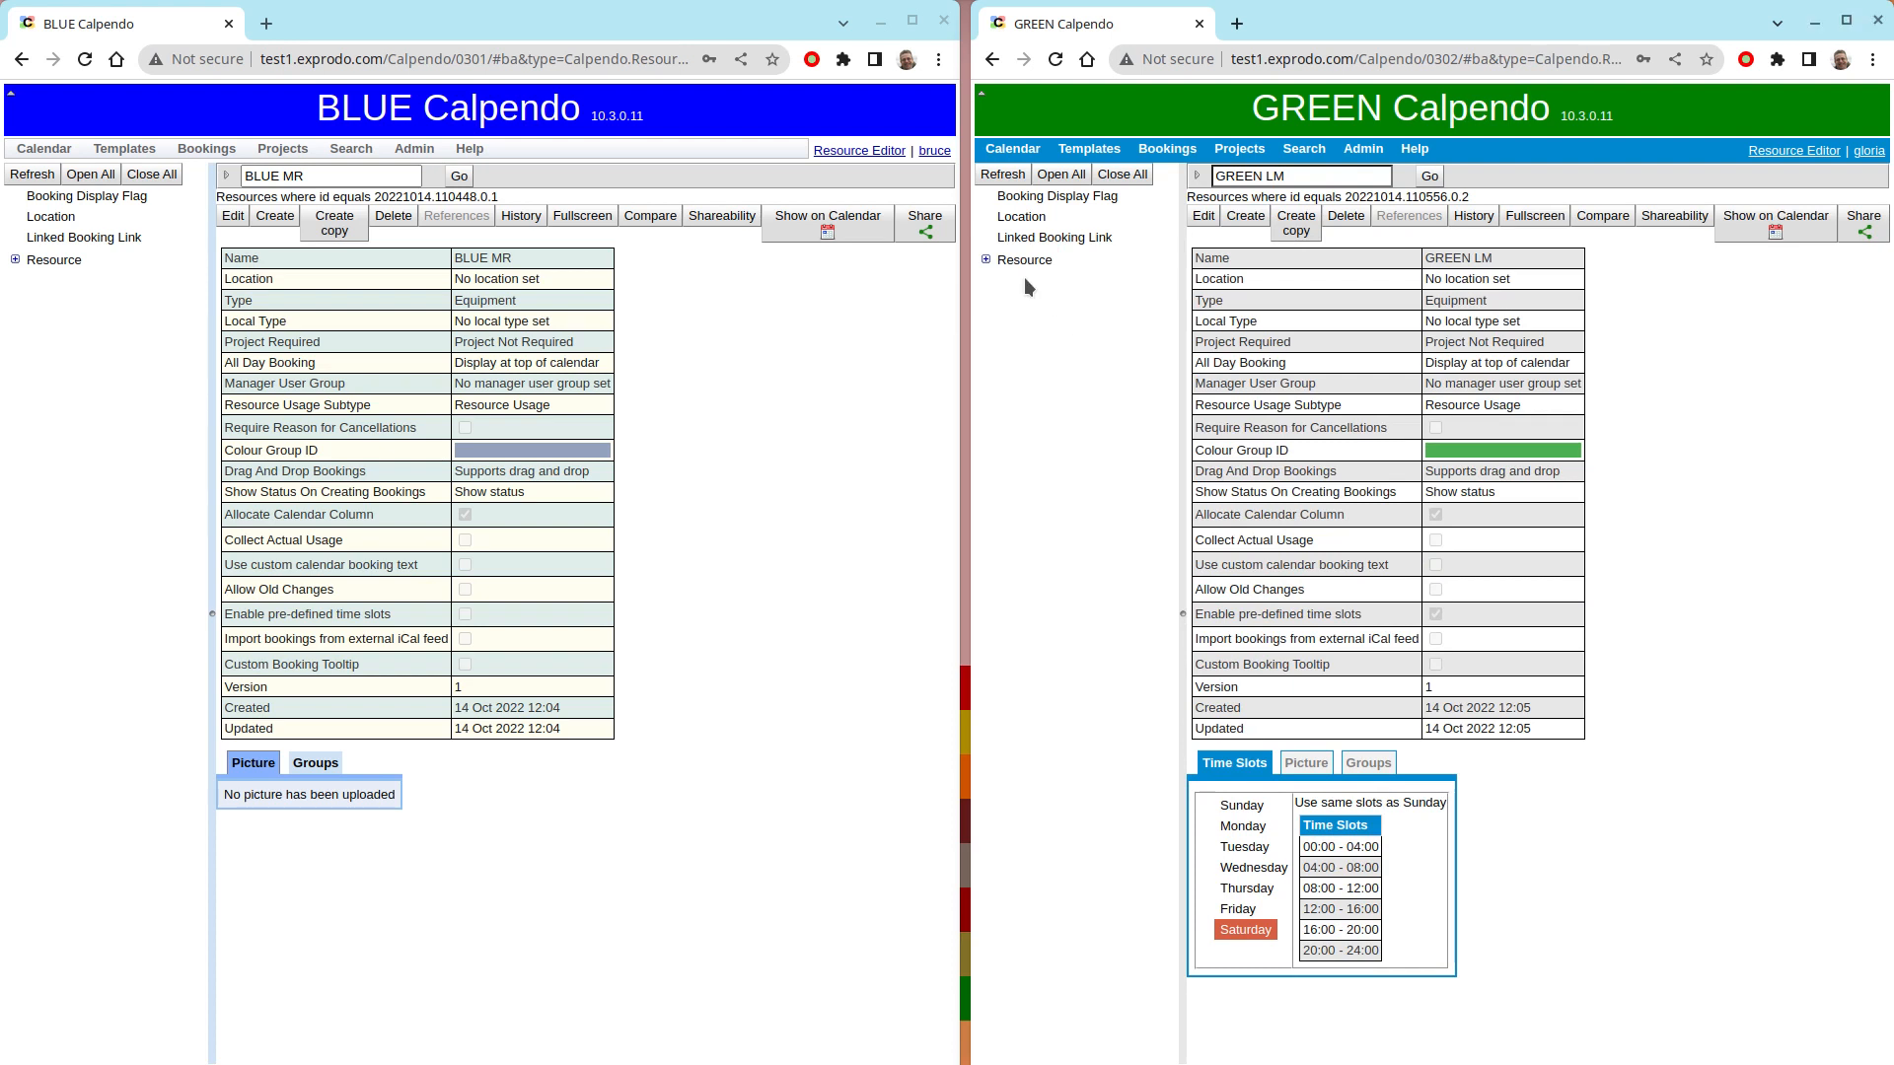
- Expand the Resource list in both Calpendo systems and widen the BLUE Calpendo window
click(985, 259)
click(15, 259)
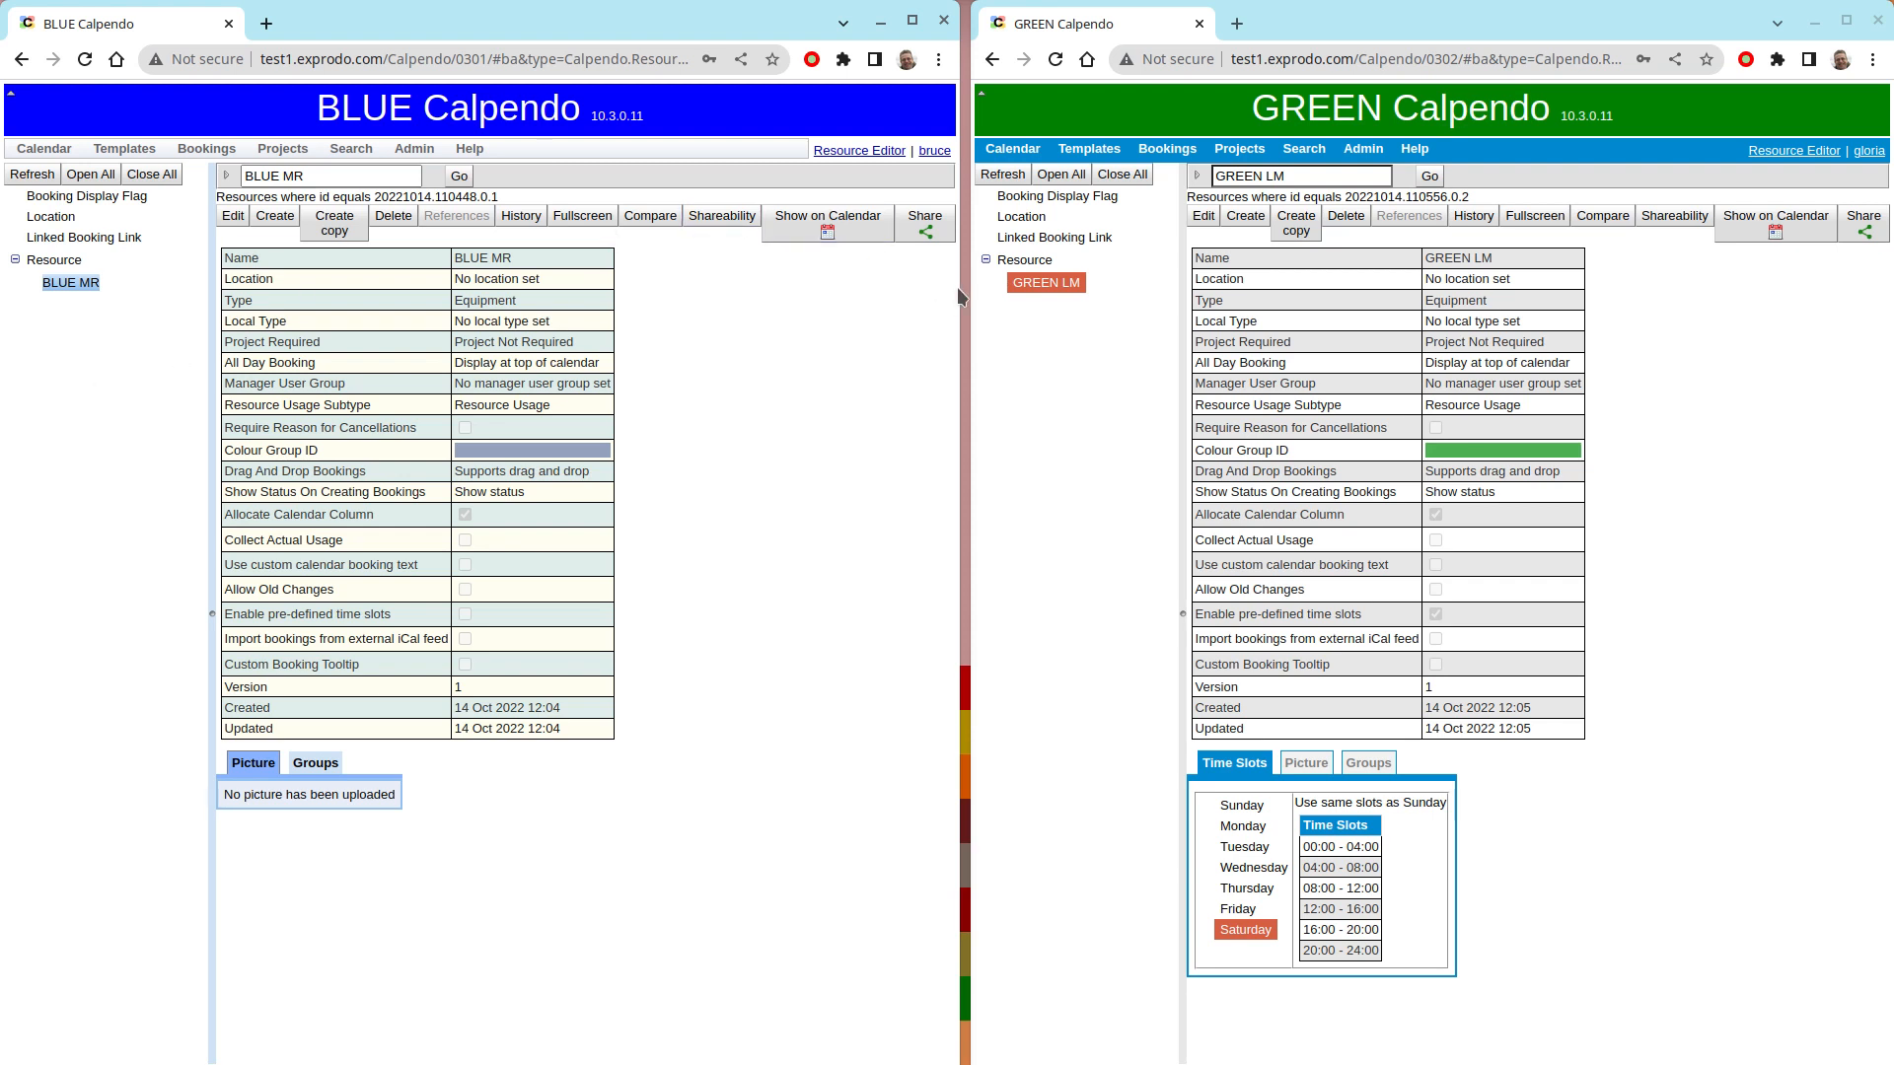
drag(956, 287, 1087, 292)
- Share the BLUE MR resource to a selection containing GREEN
click(945, 216)
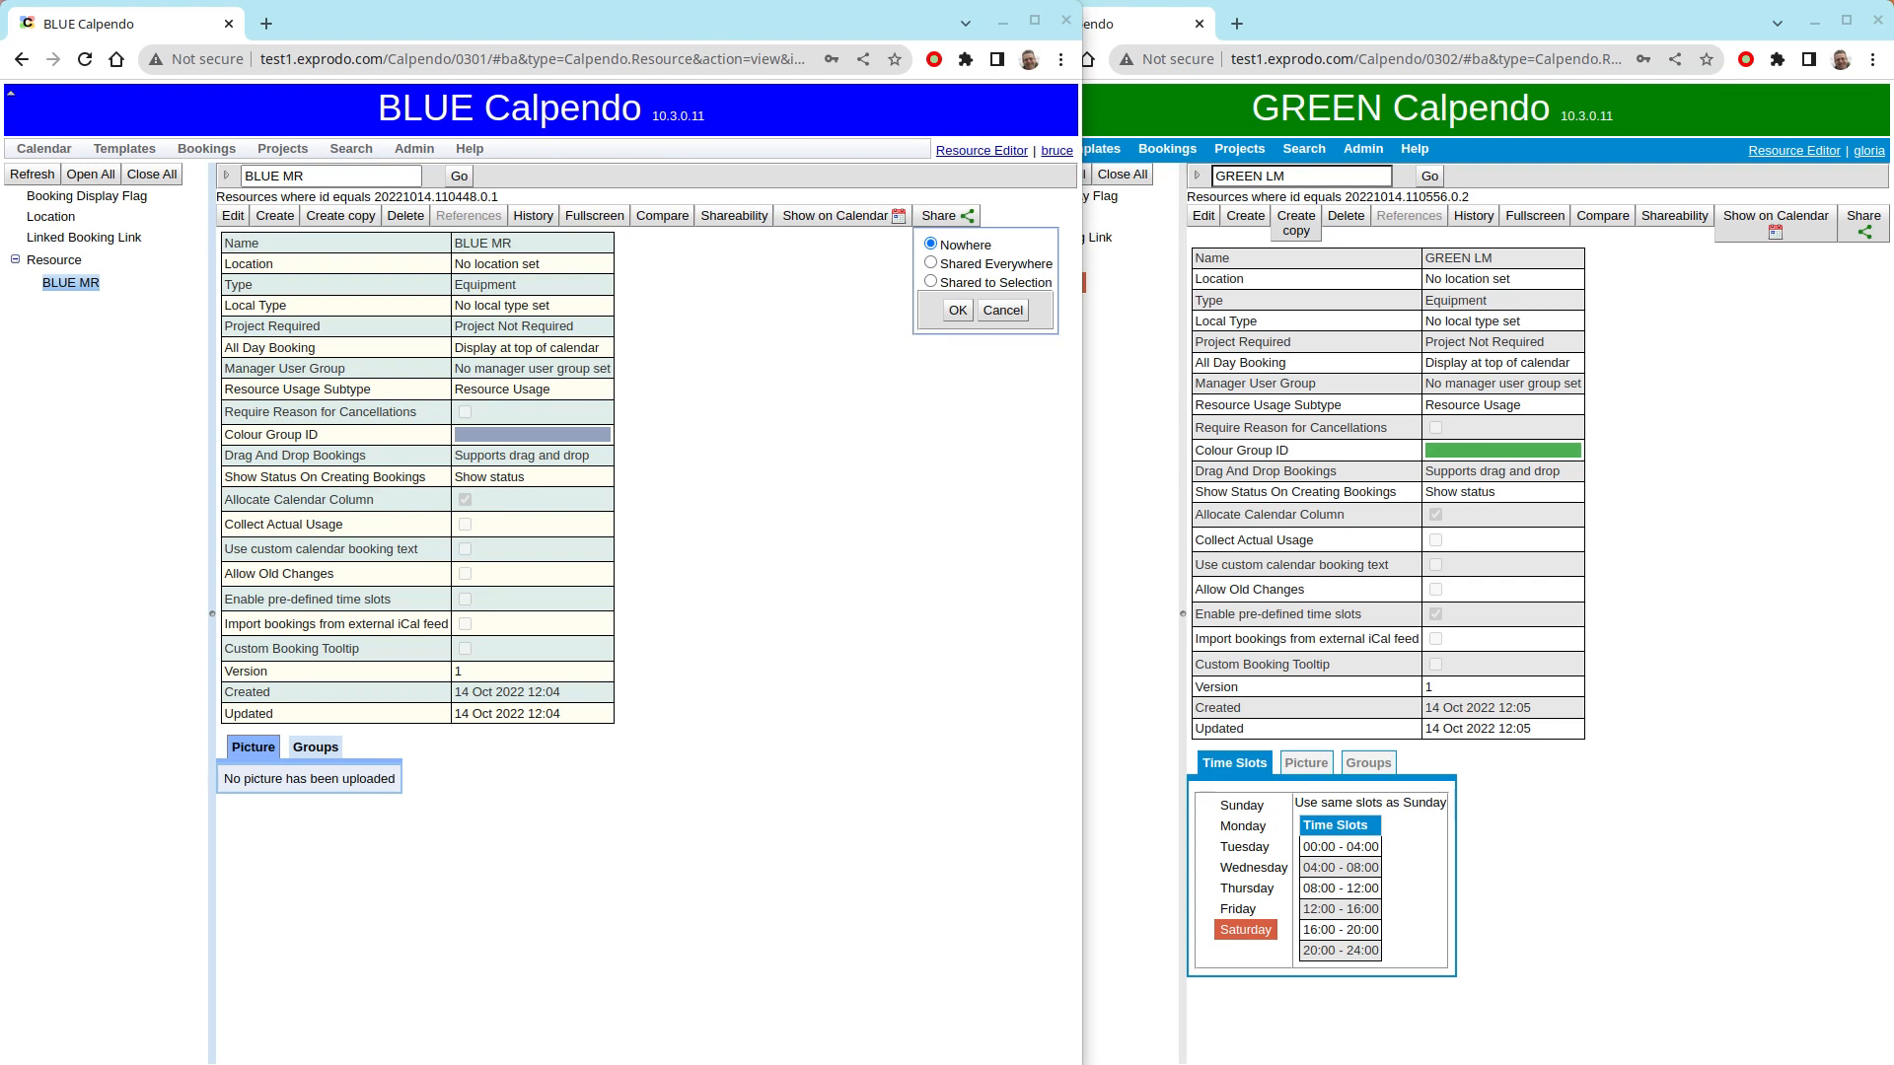
click(930, 283)
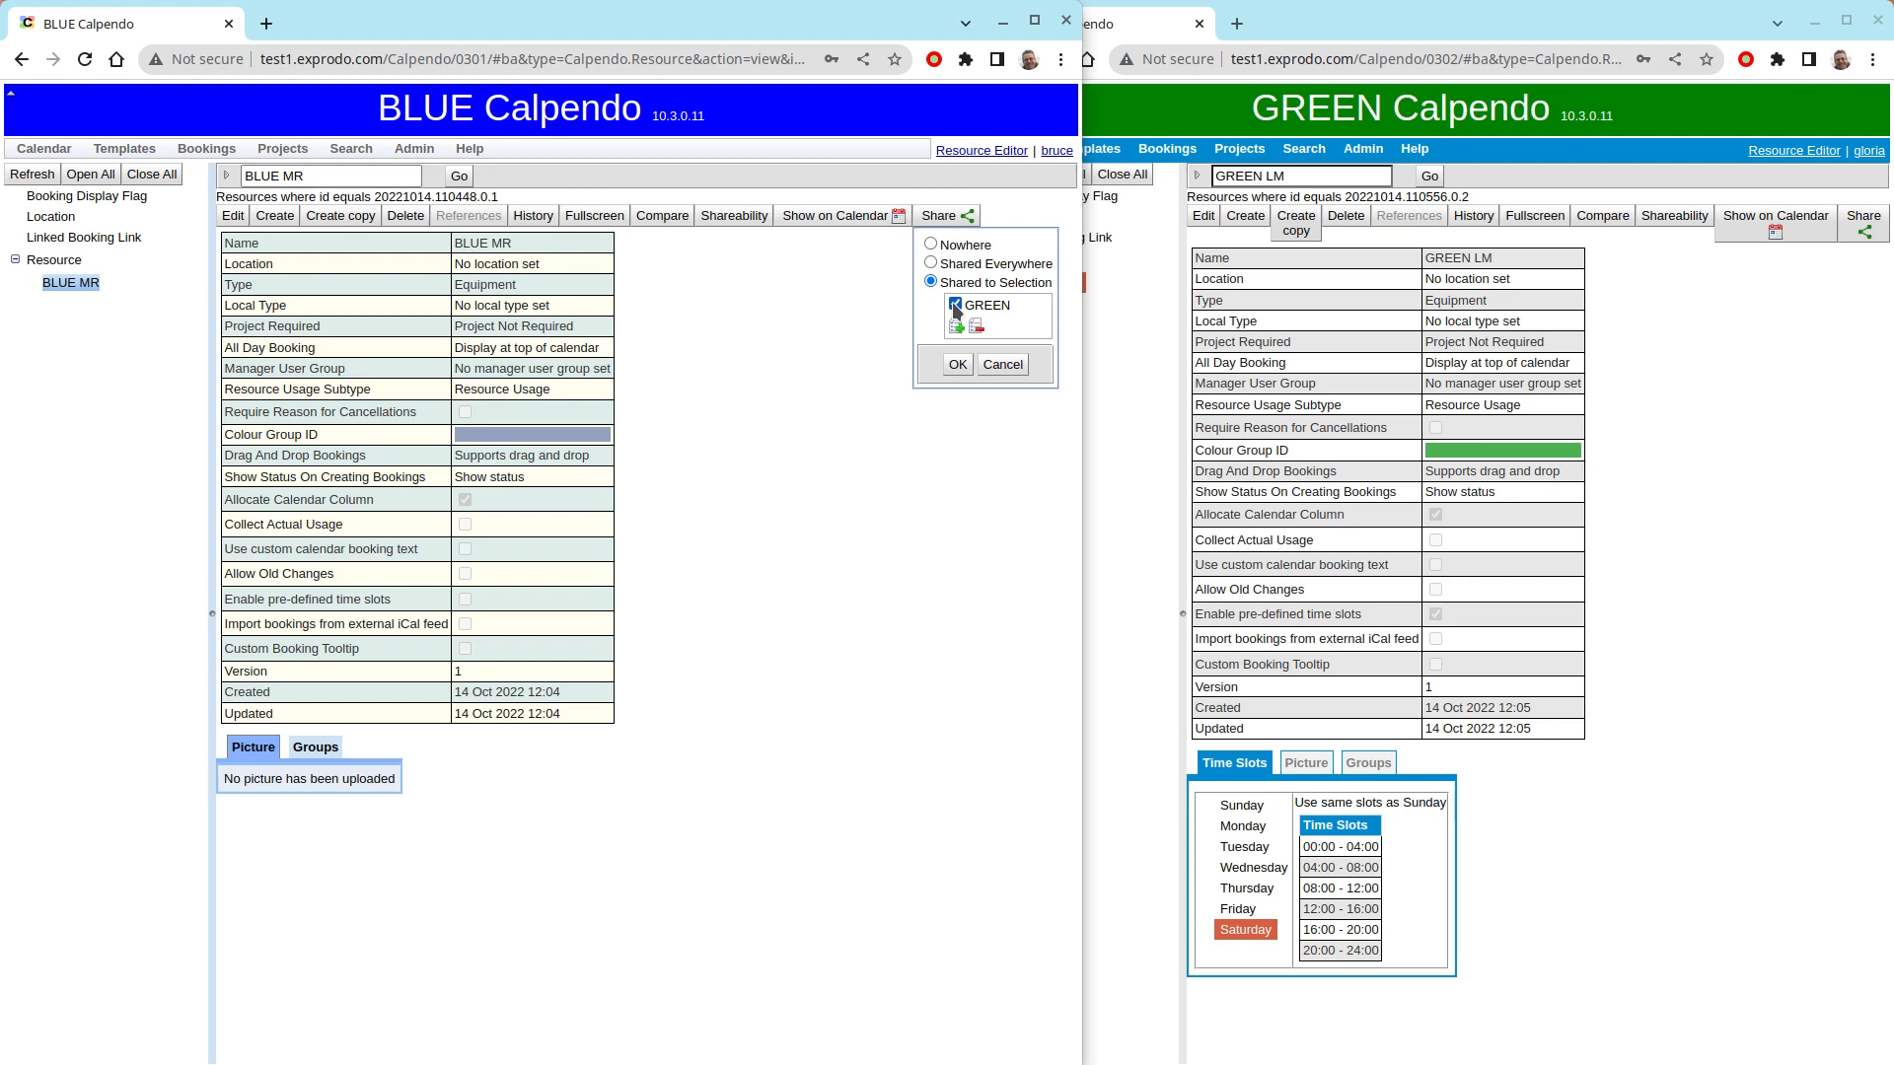
click(957, 365)
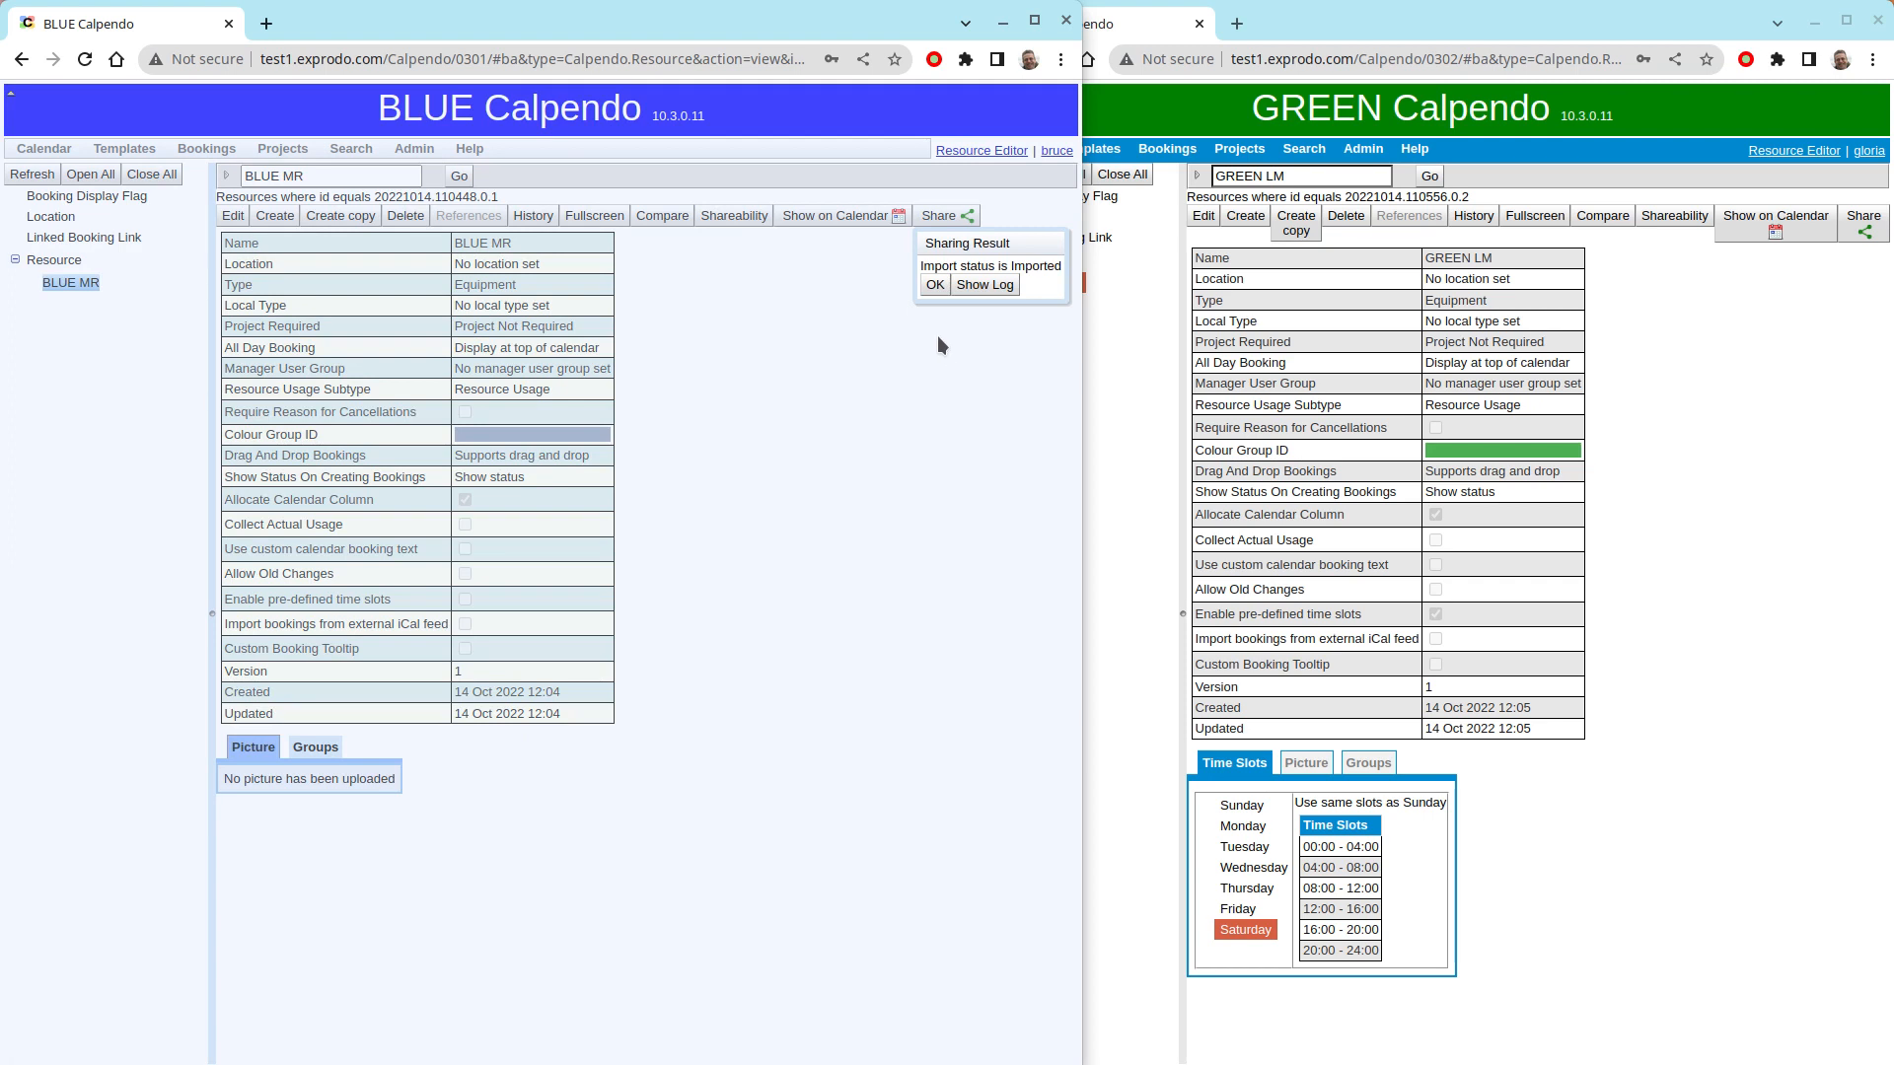
- Narrow the BLUE window to uncover GREEN, refresh GREEN's resource list and open the shared BLUE MR resource there
click(933, 285)
drag(1090, 359, 950, 365)
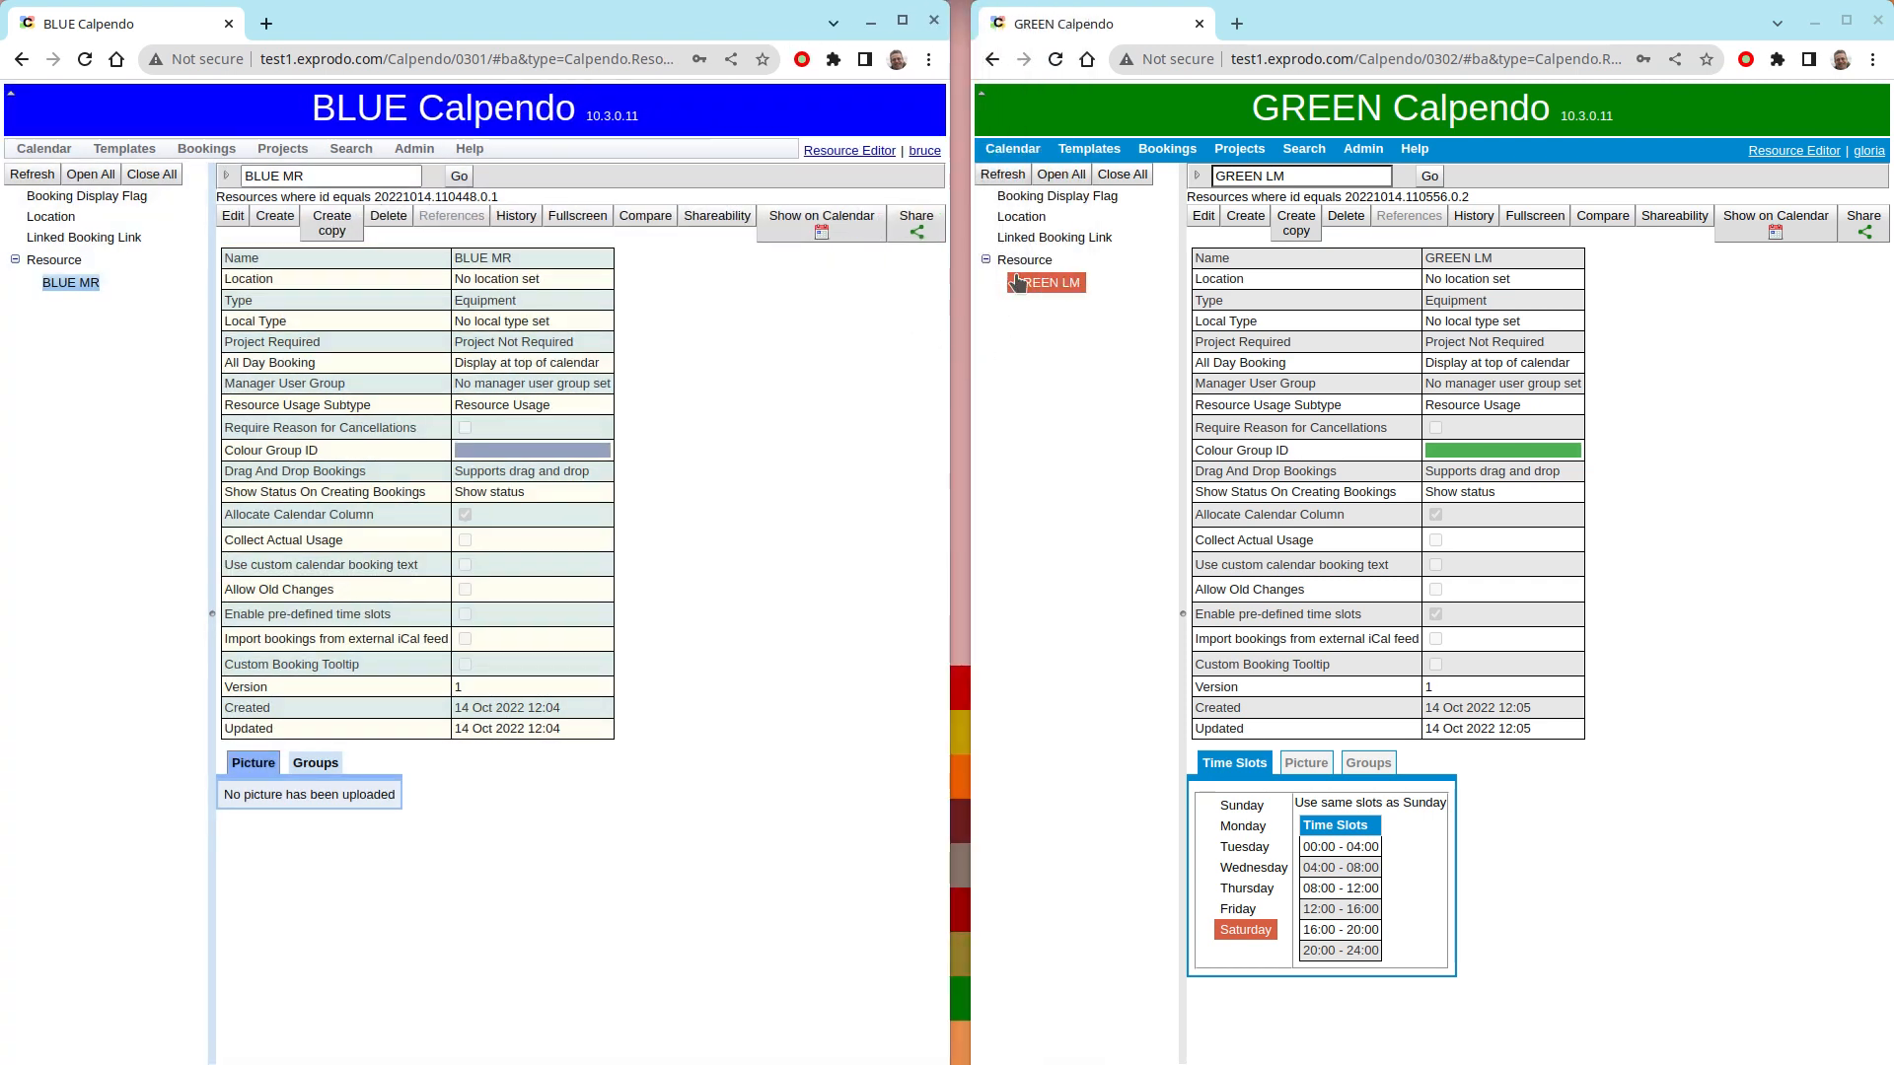
click(1003, 176)
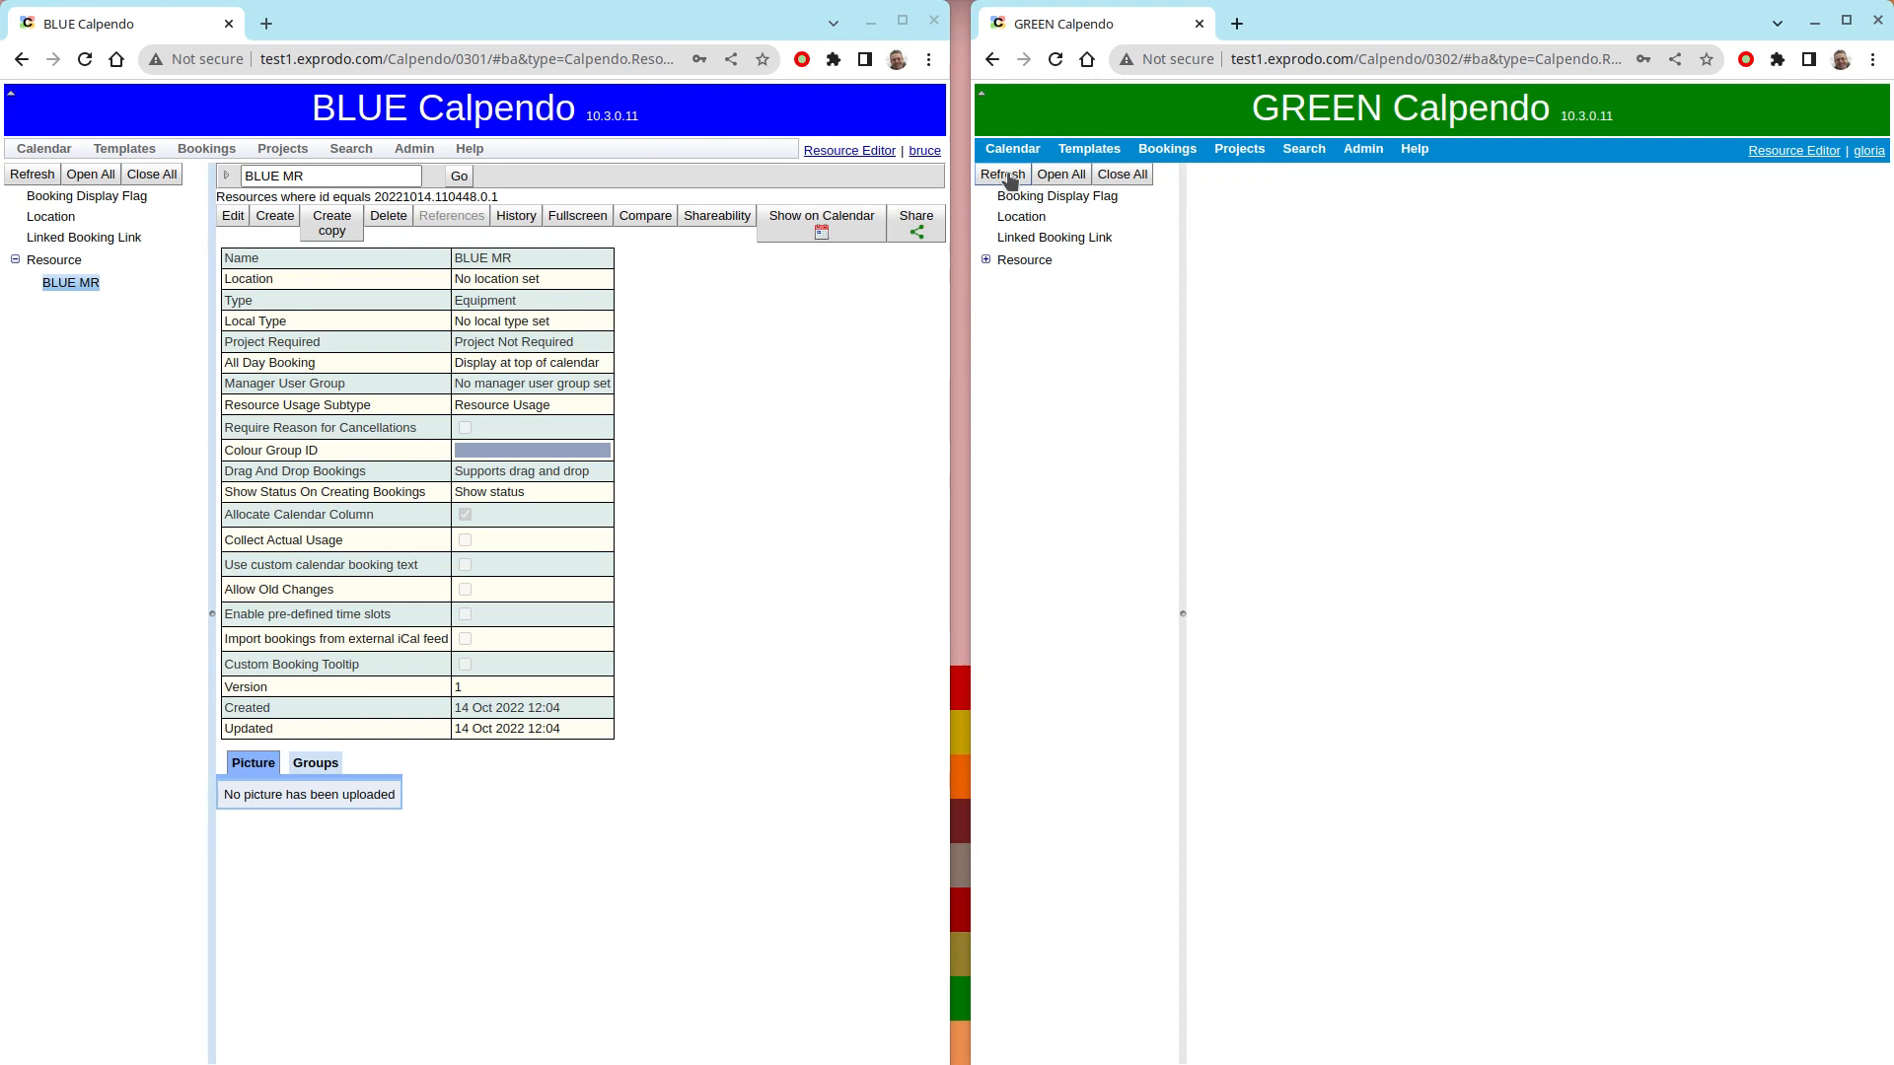
click(986, 259)
click(1049, 283)
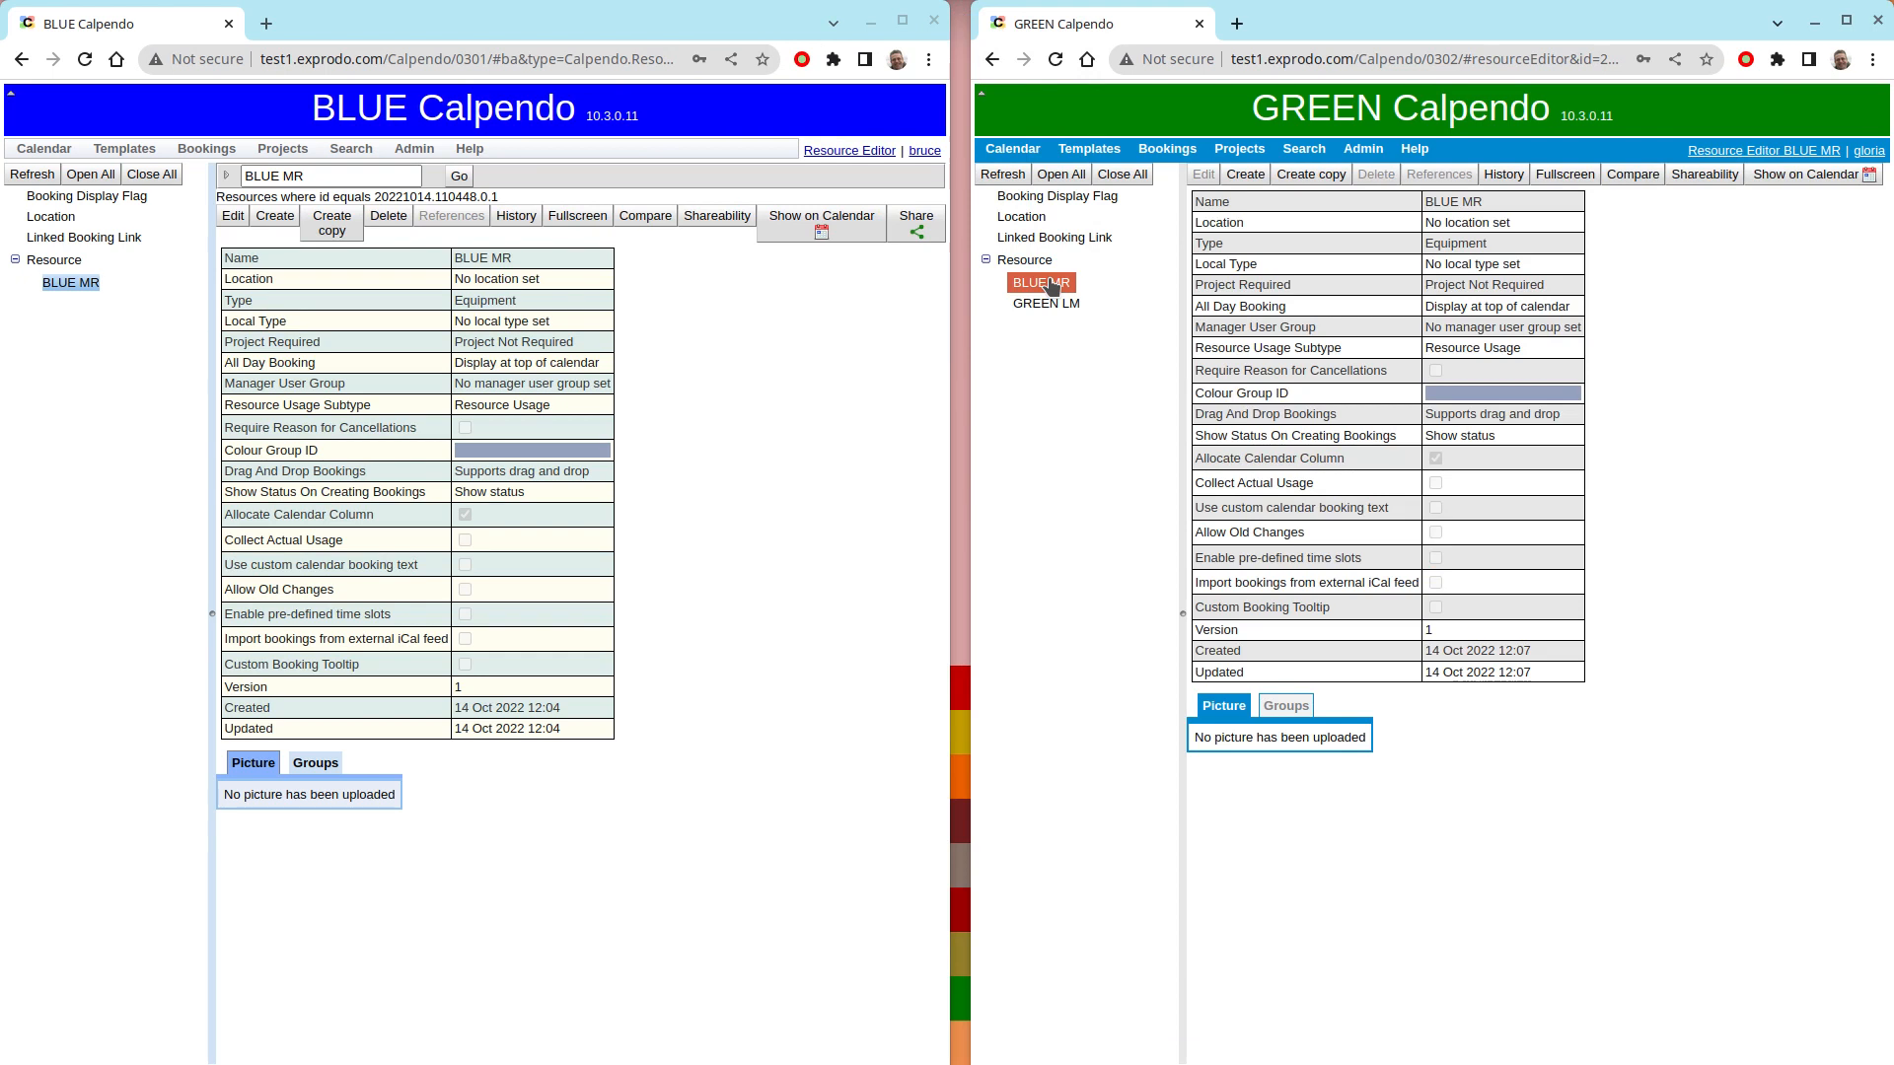
- Change the BLUE MR resource's colour group to purple in BLUE, save it, and refresh the resource in GREEN
click(885, 329)
click(232, 216)
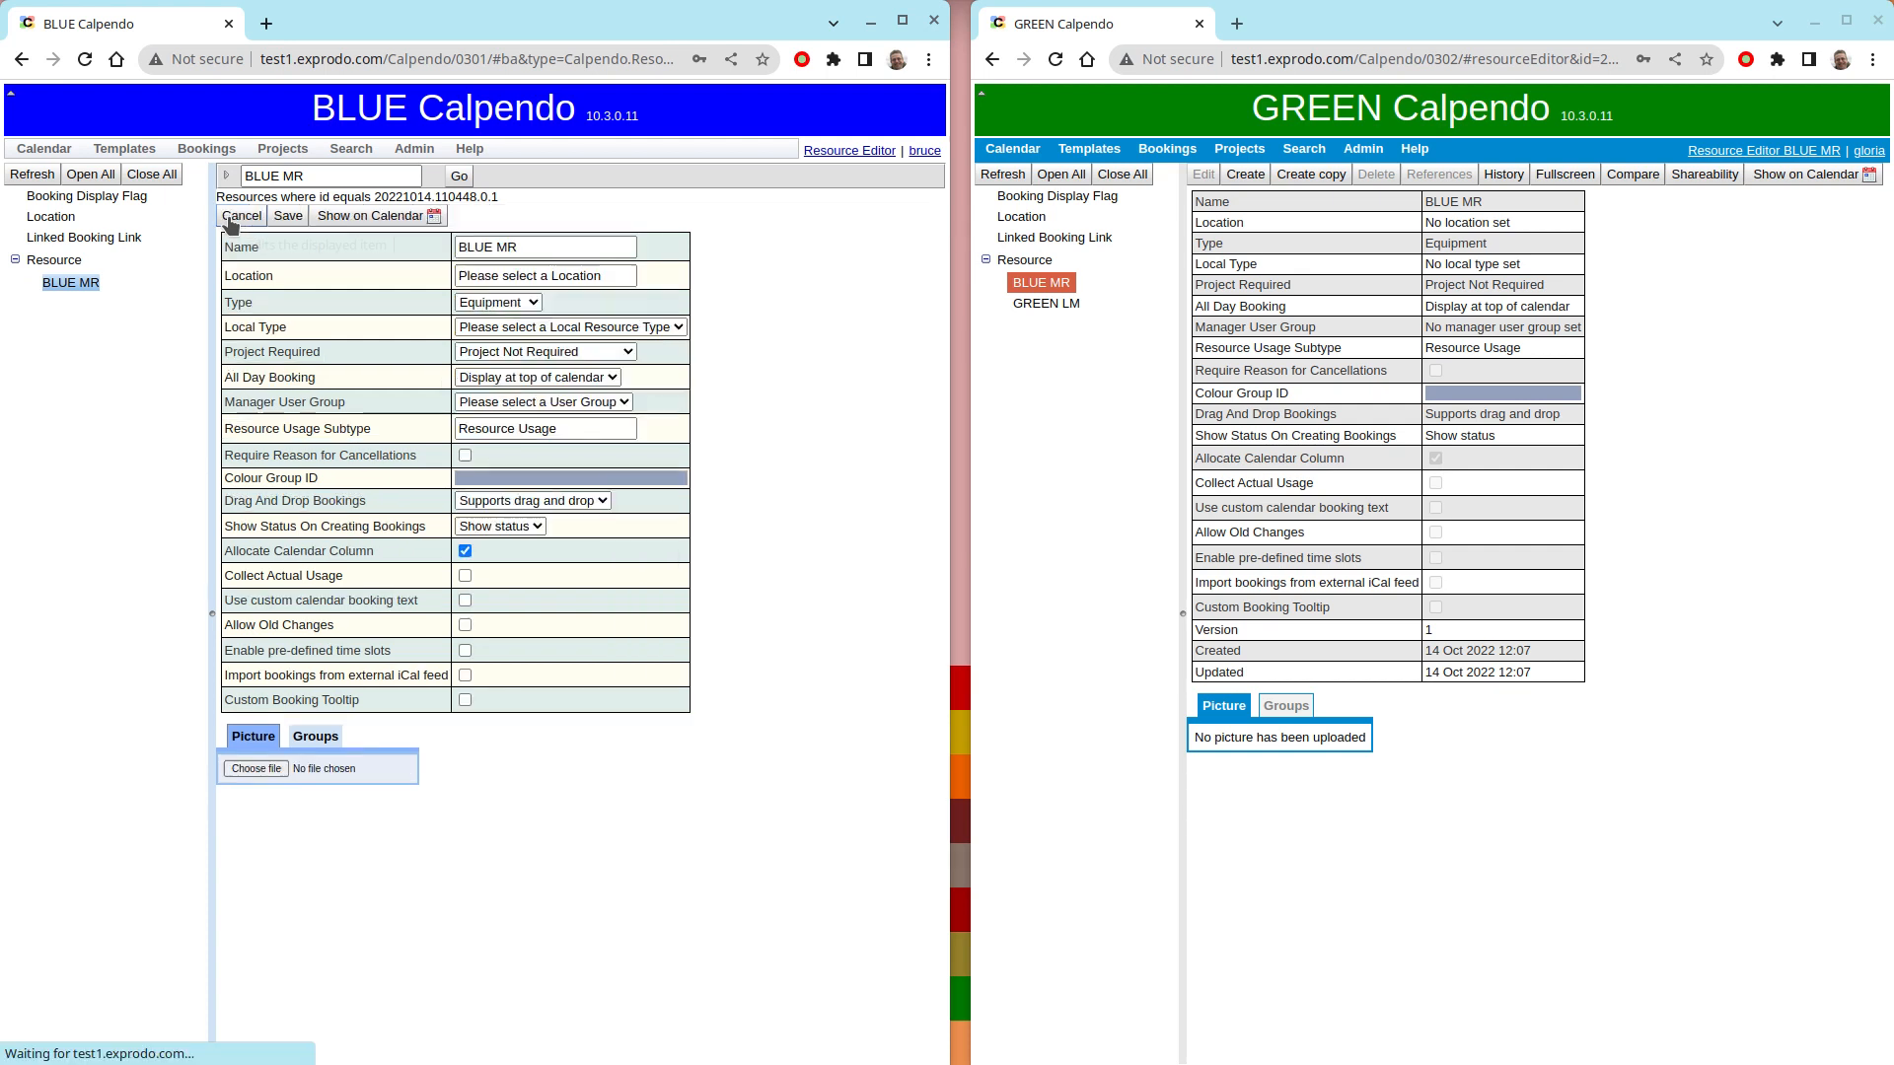
click(564, 480)
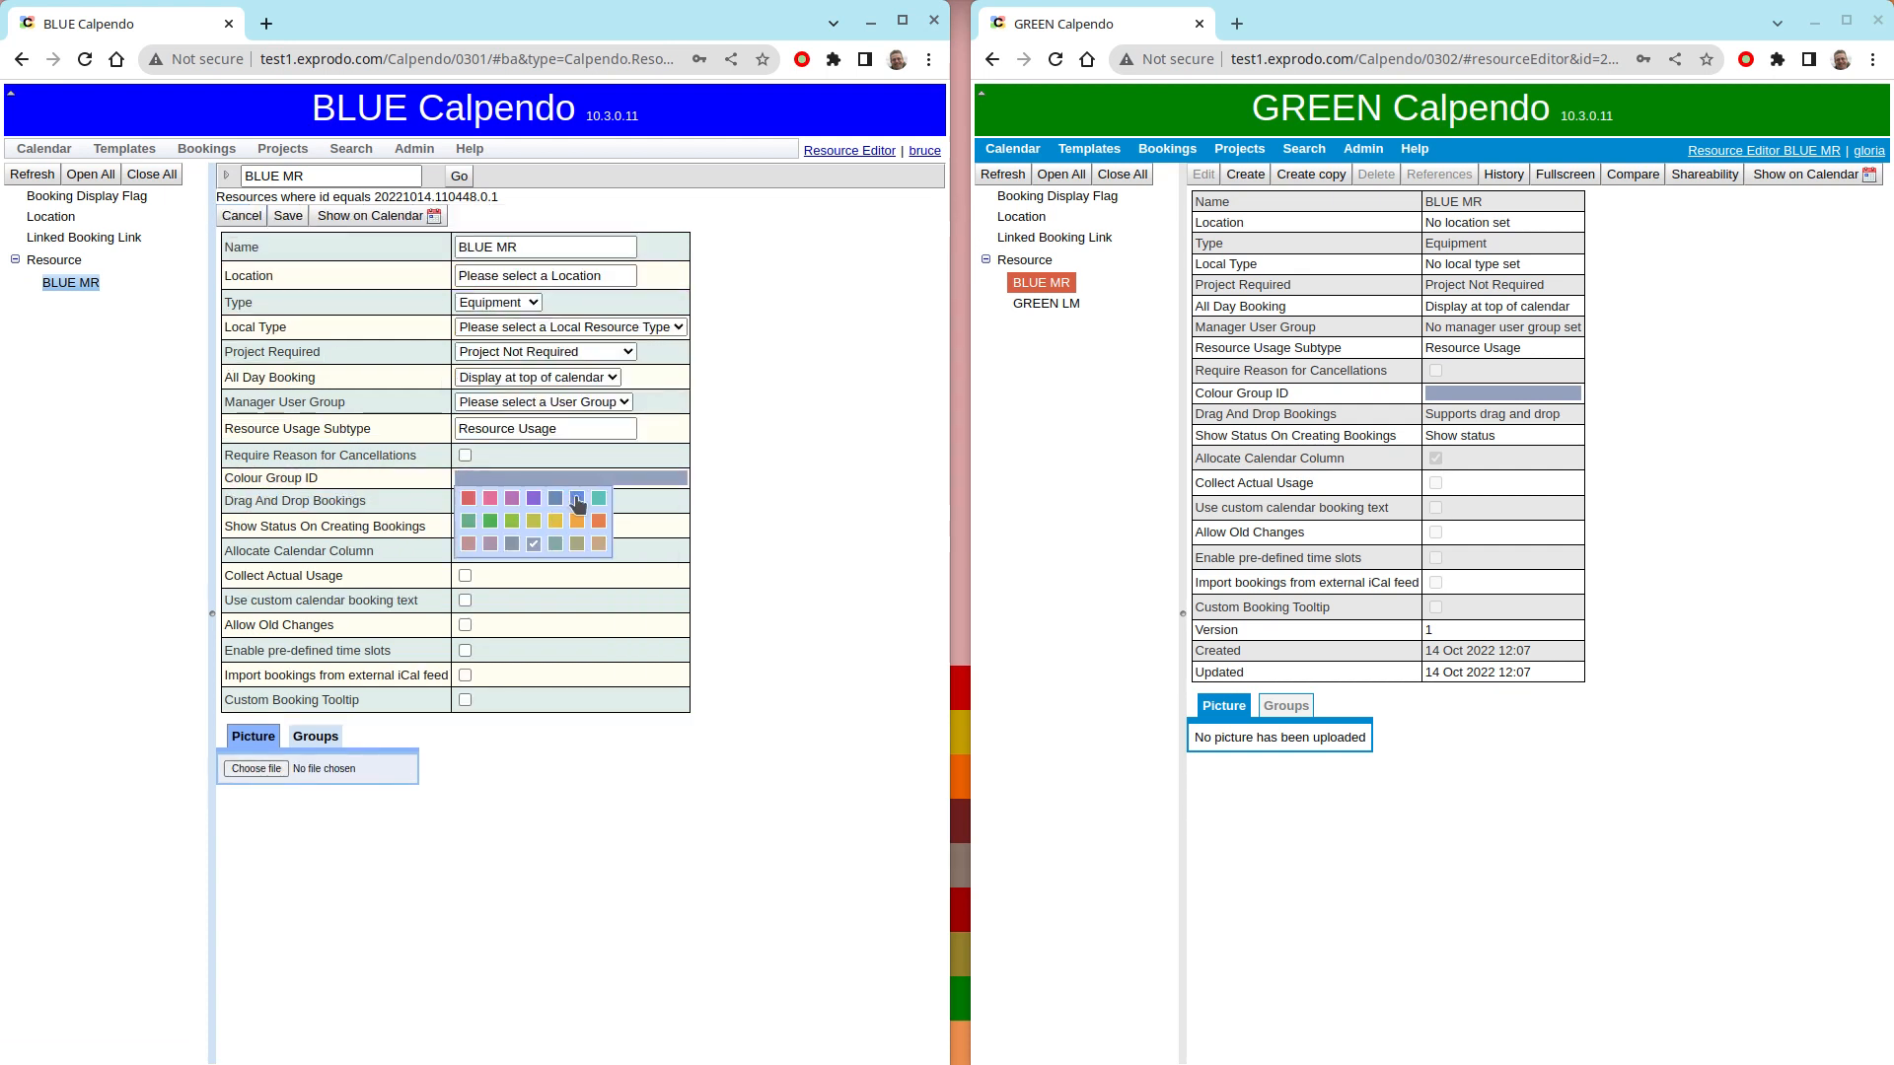
click(533, 499)
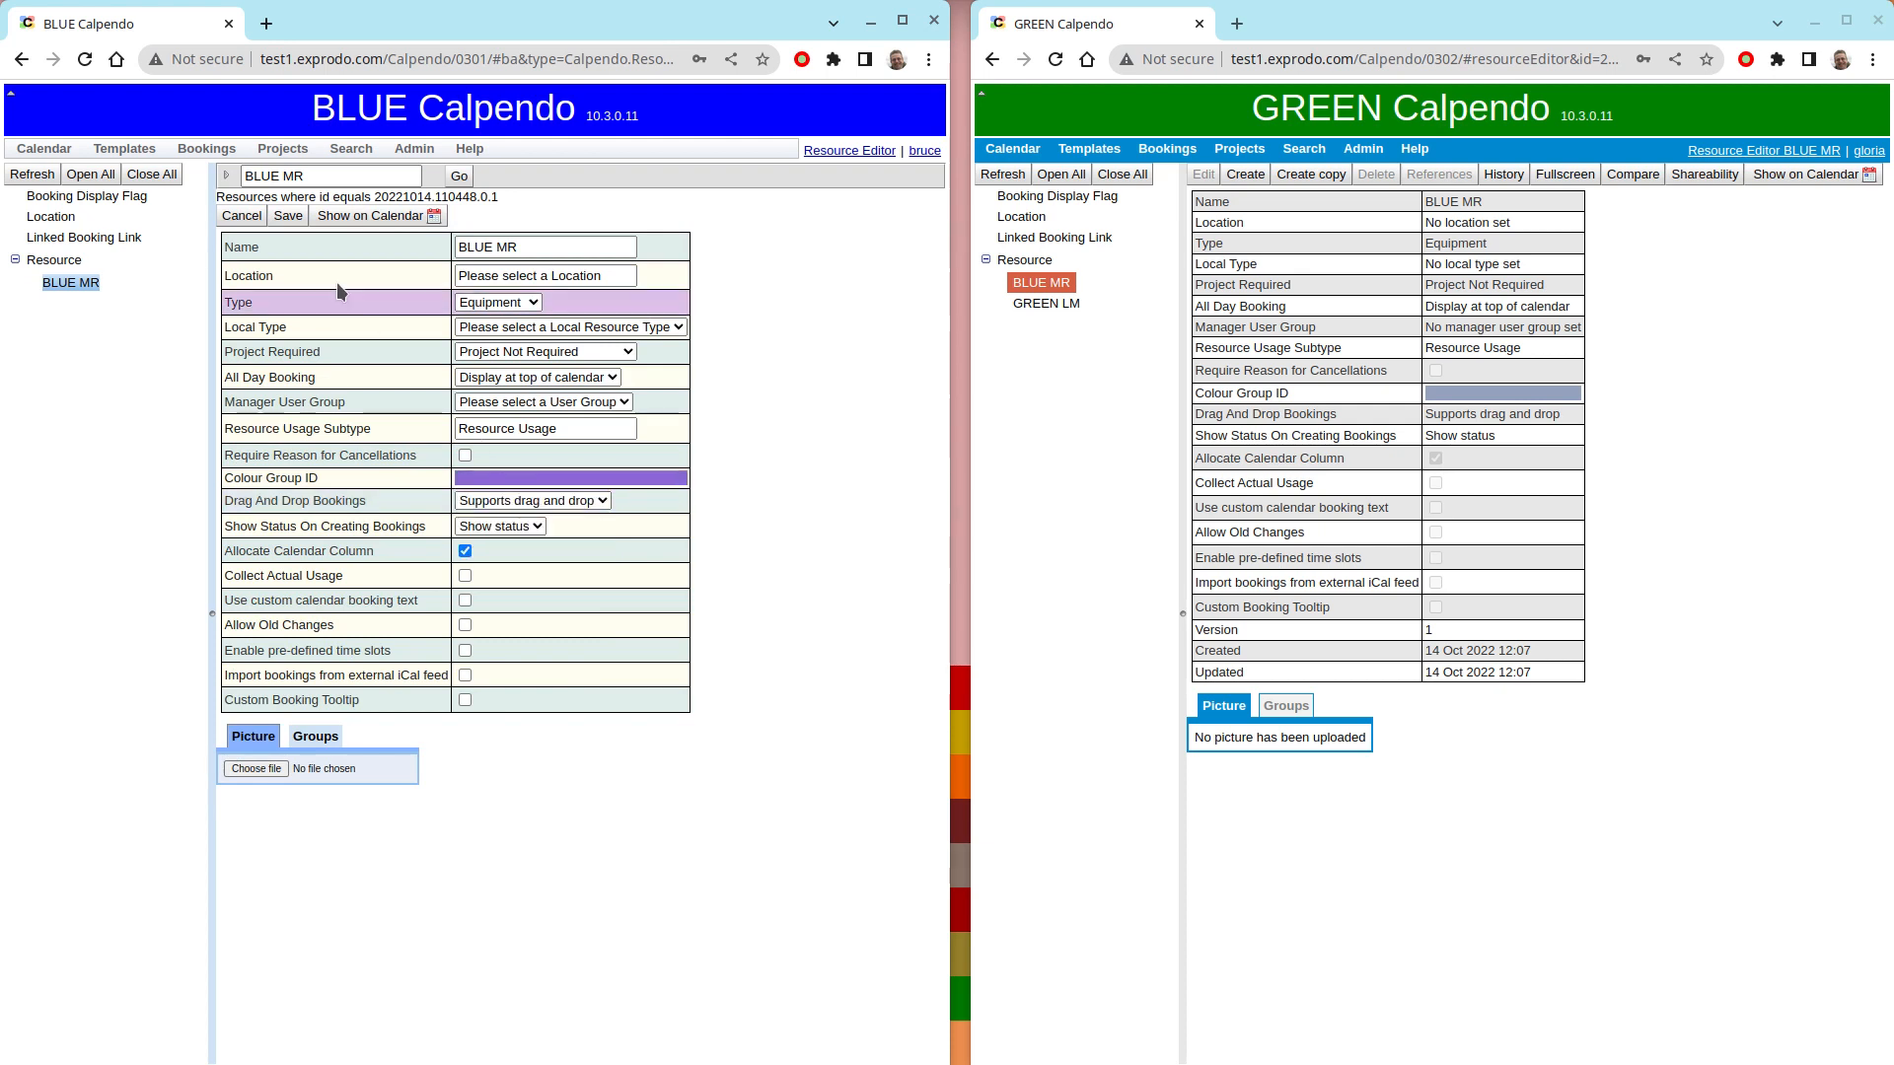
click(287, 216)
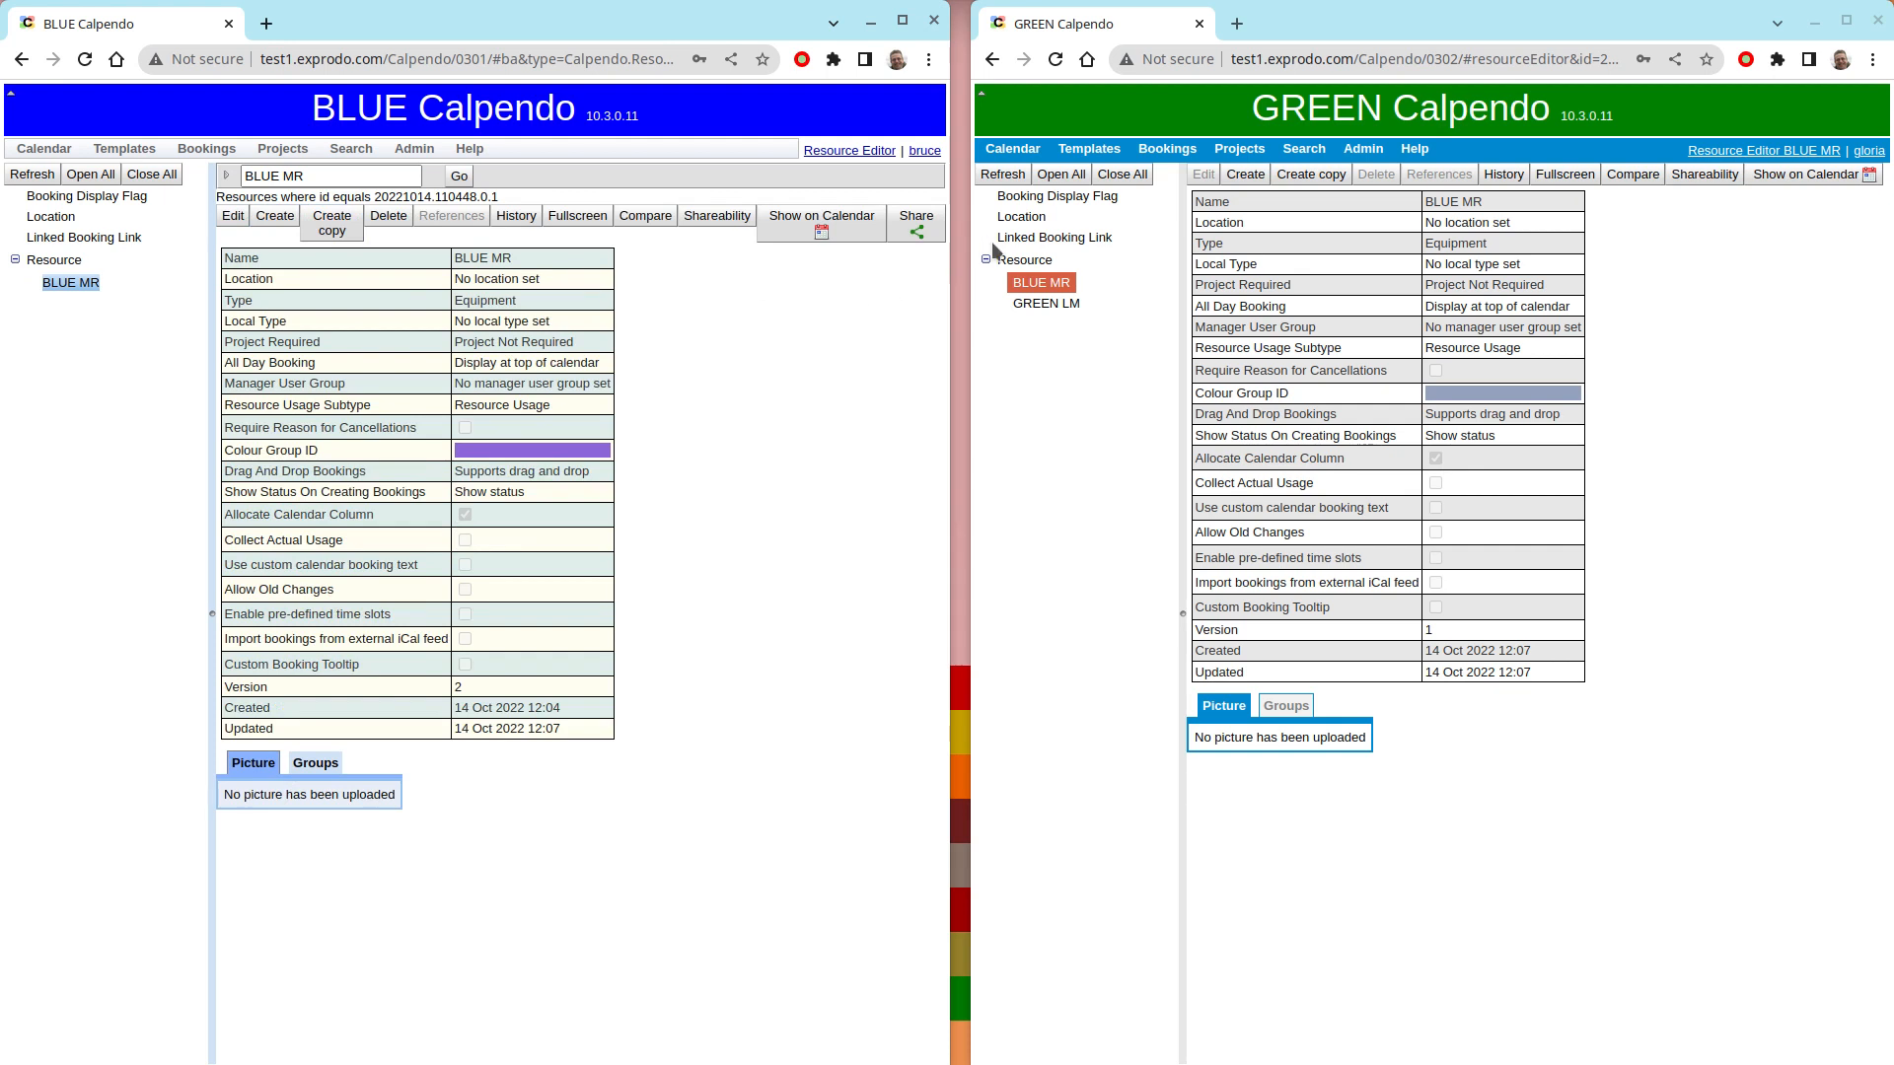
click(1004, 180)
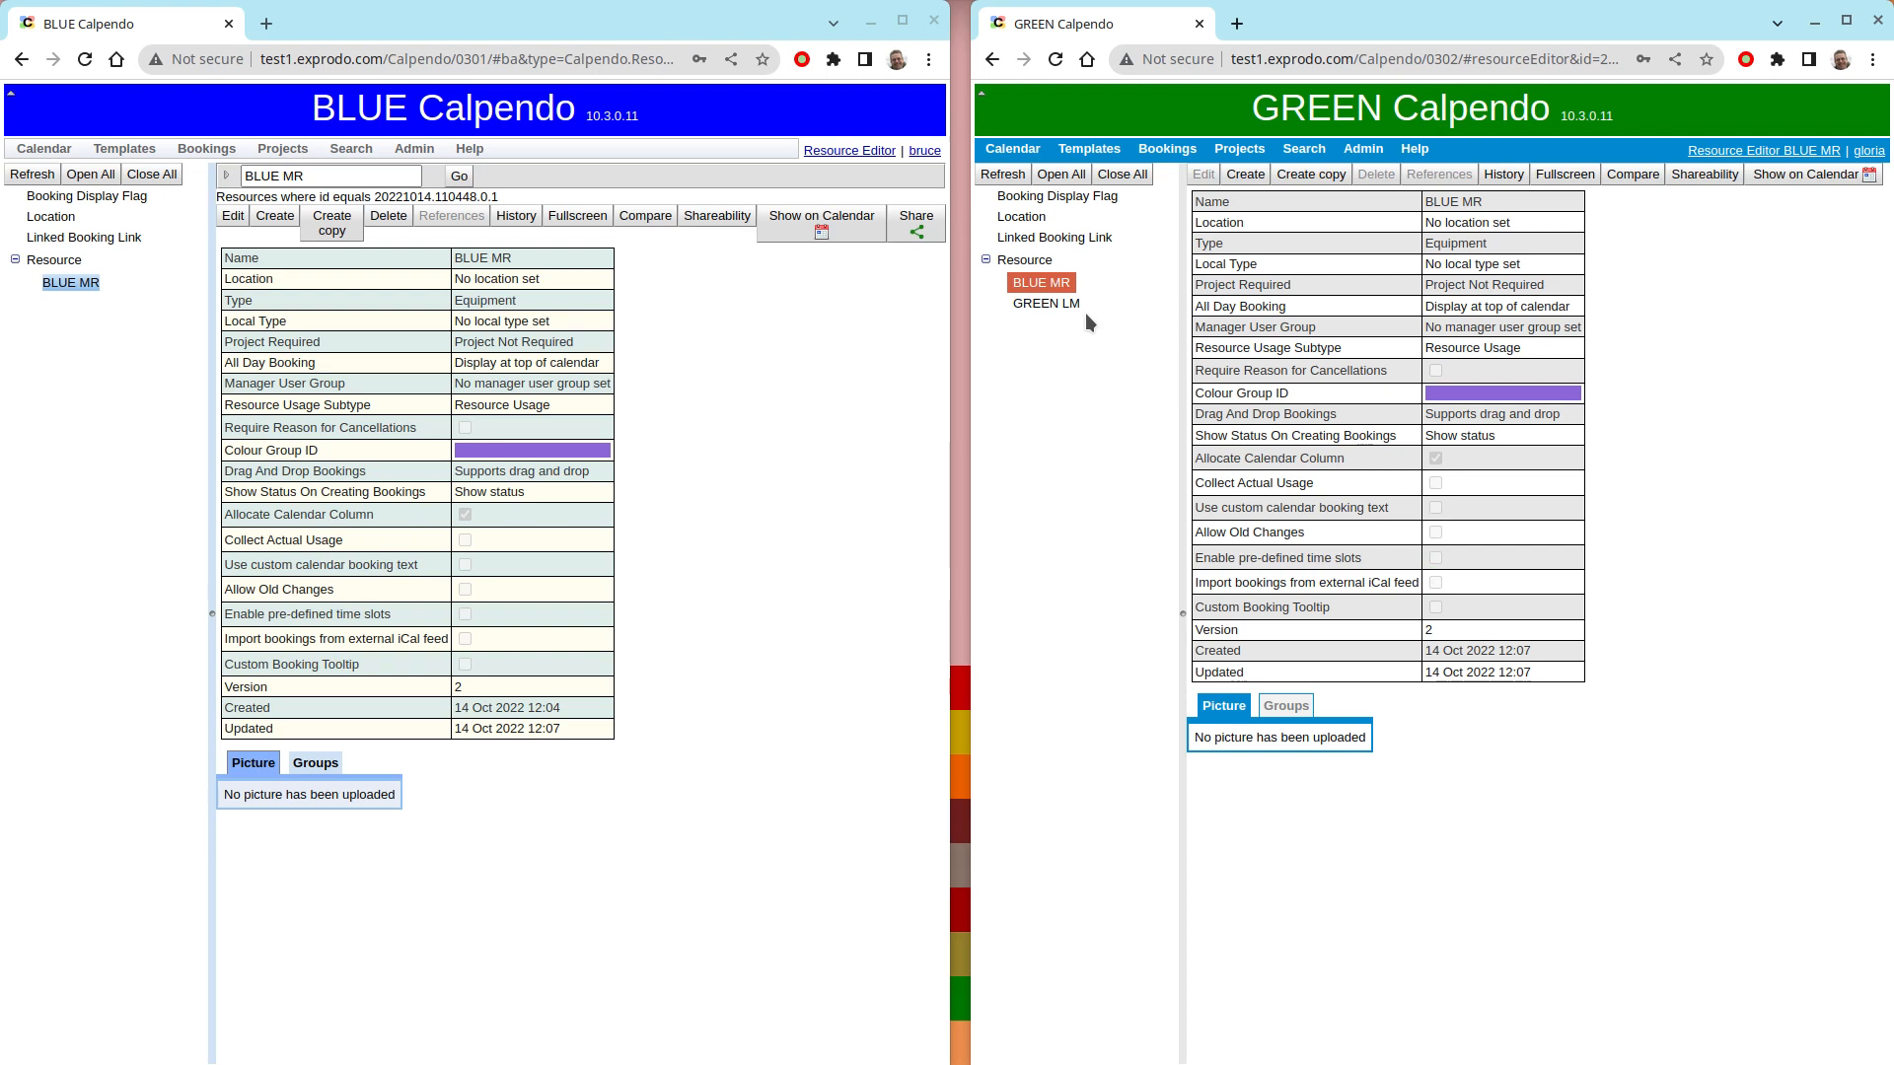
- Open the Rule Editor in both the BLUE and GREEN Calpendo systems
click(866, 312)
click(414, 150)
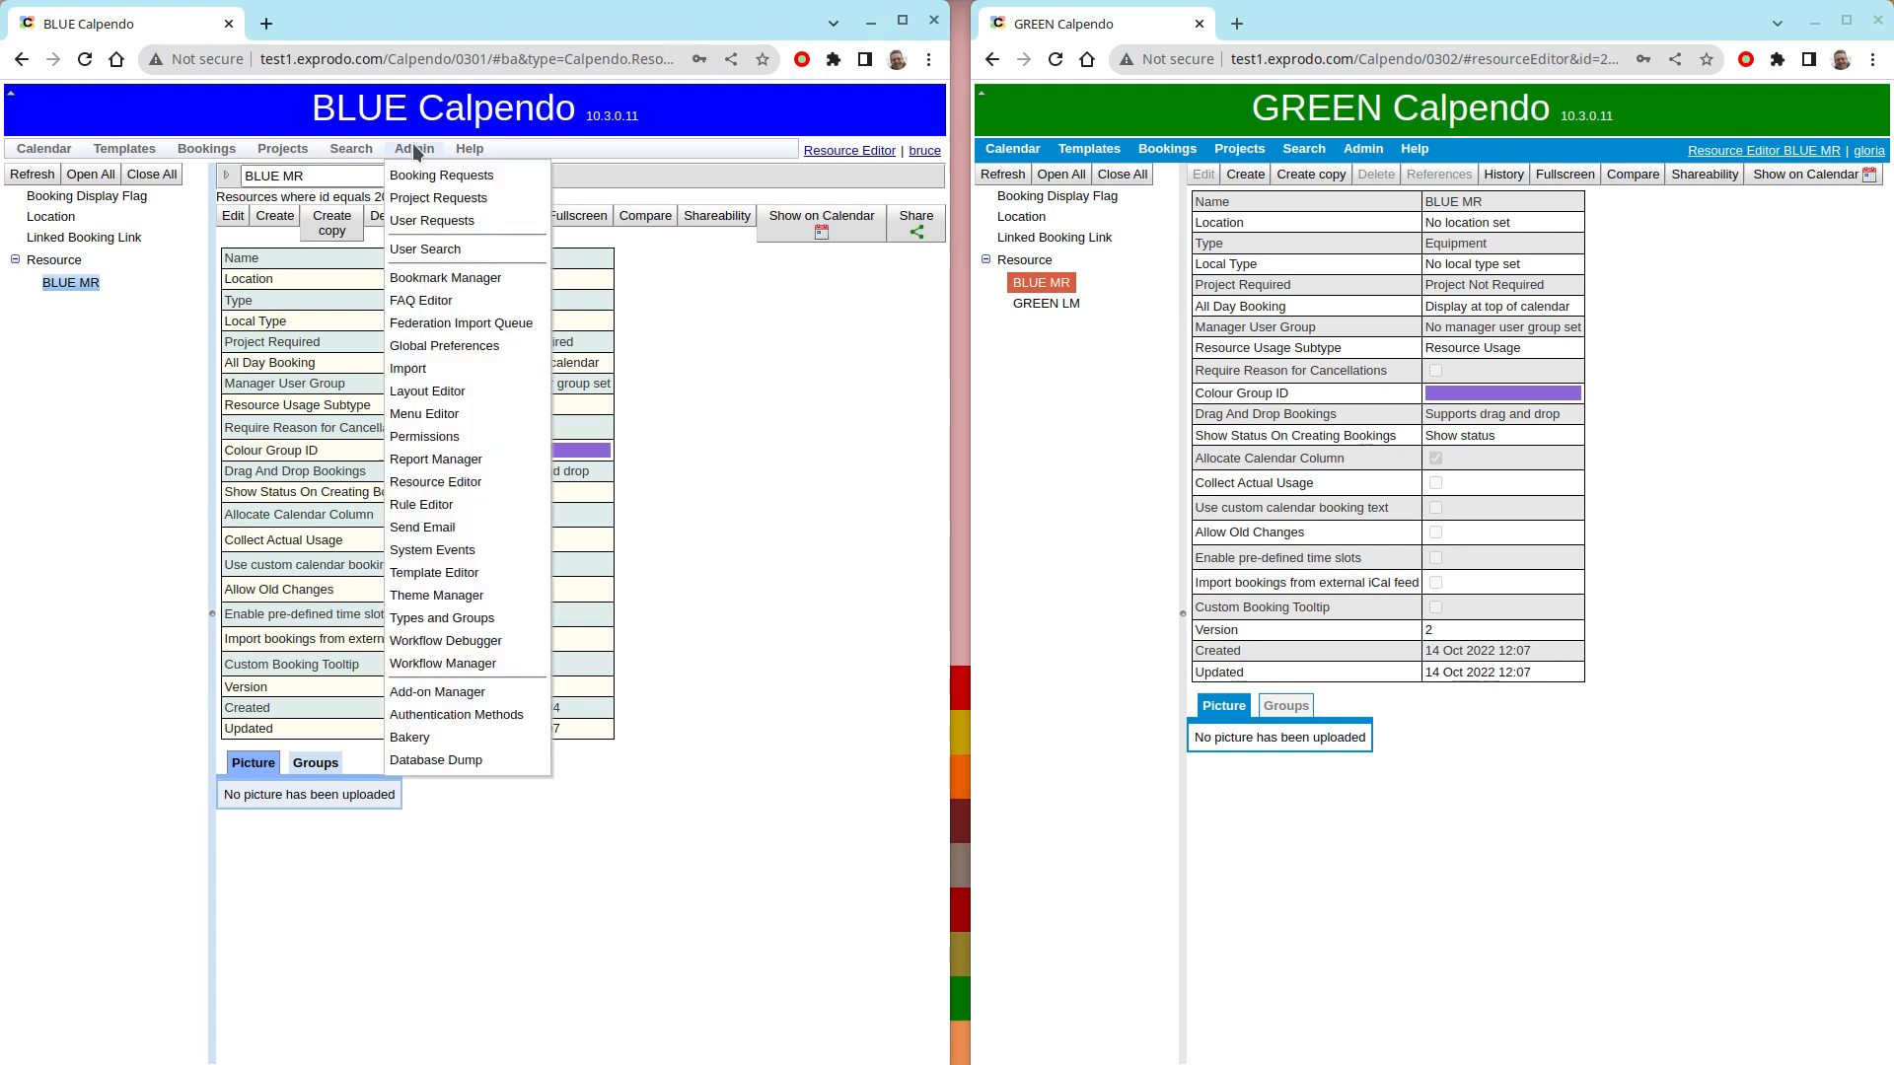
click(441, 505)
click(1363, 149)
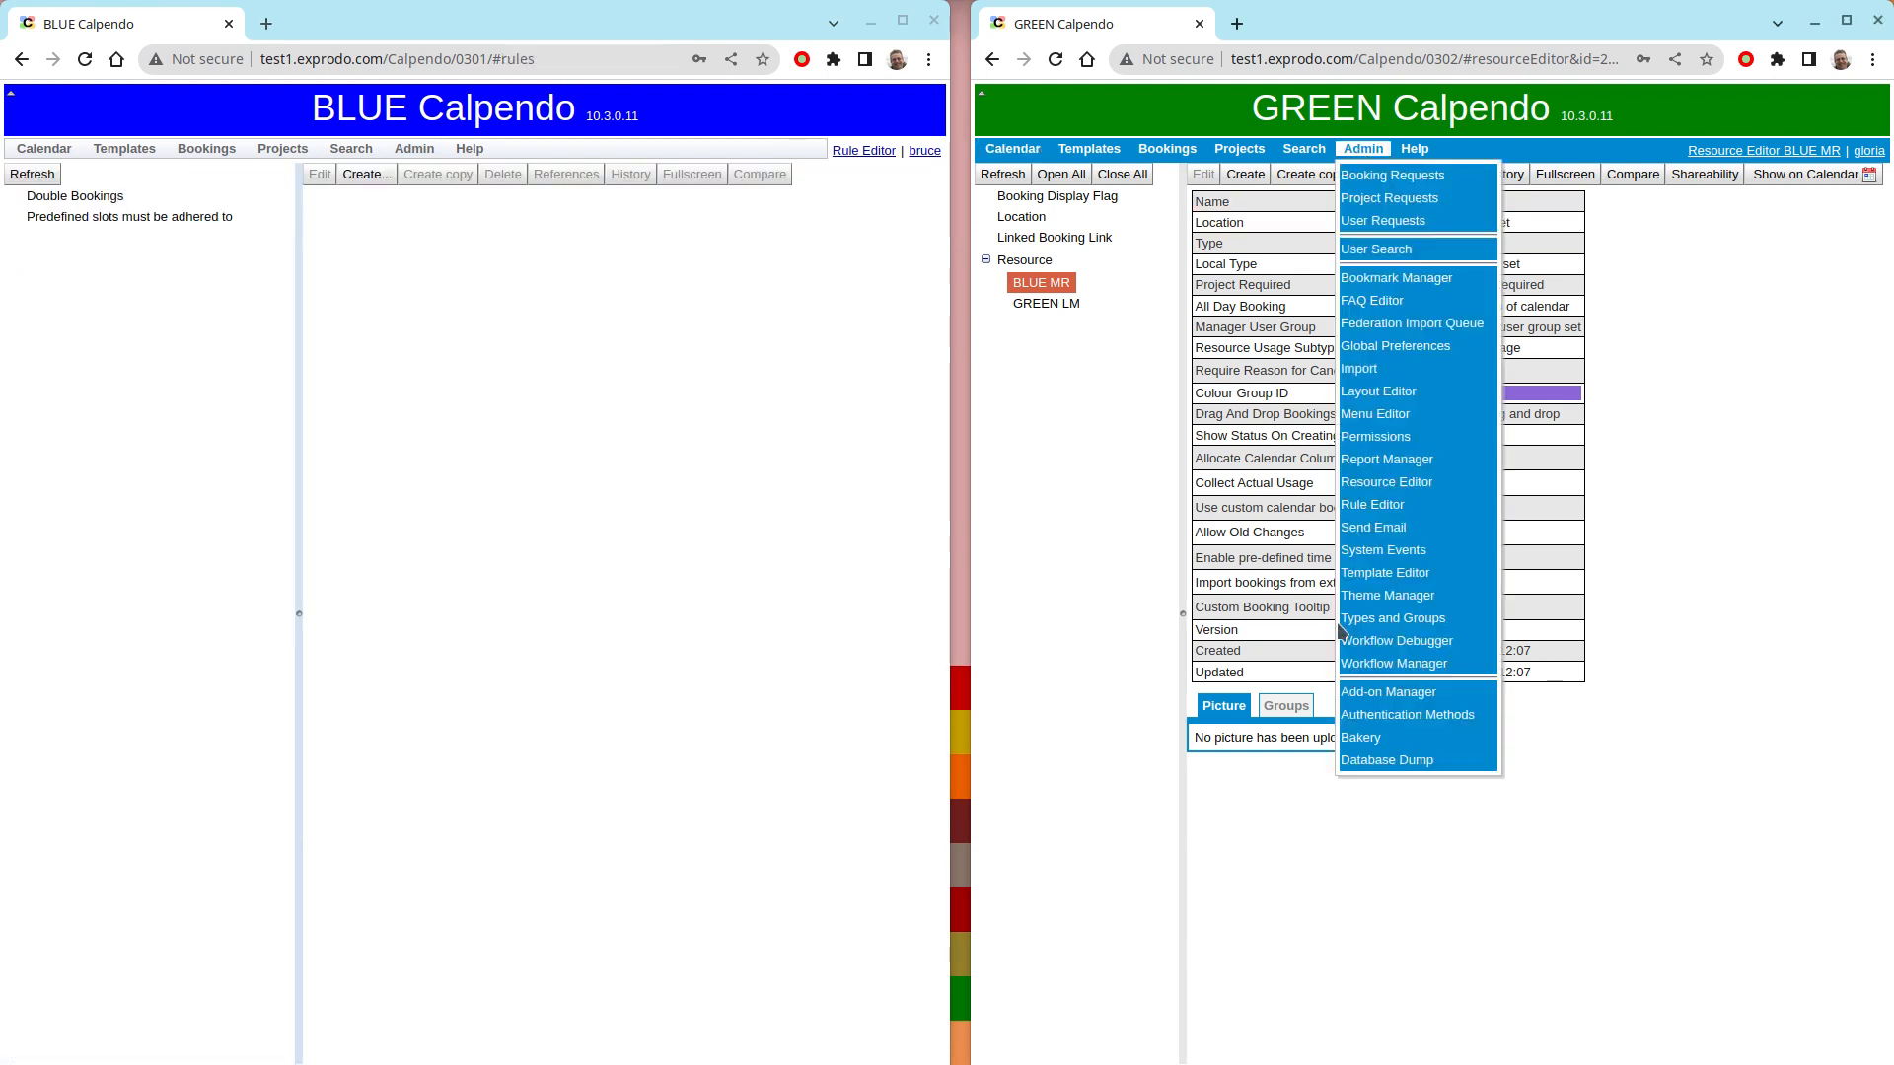
click(1372, 504)
- Create a new Interval rule in BLUE named "Min 15 minute gap"
click(596, 377)
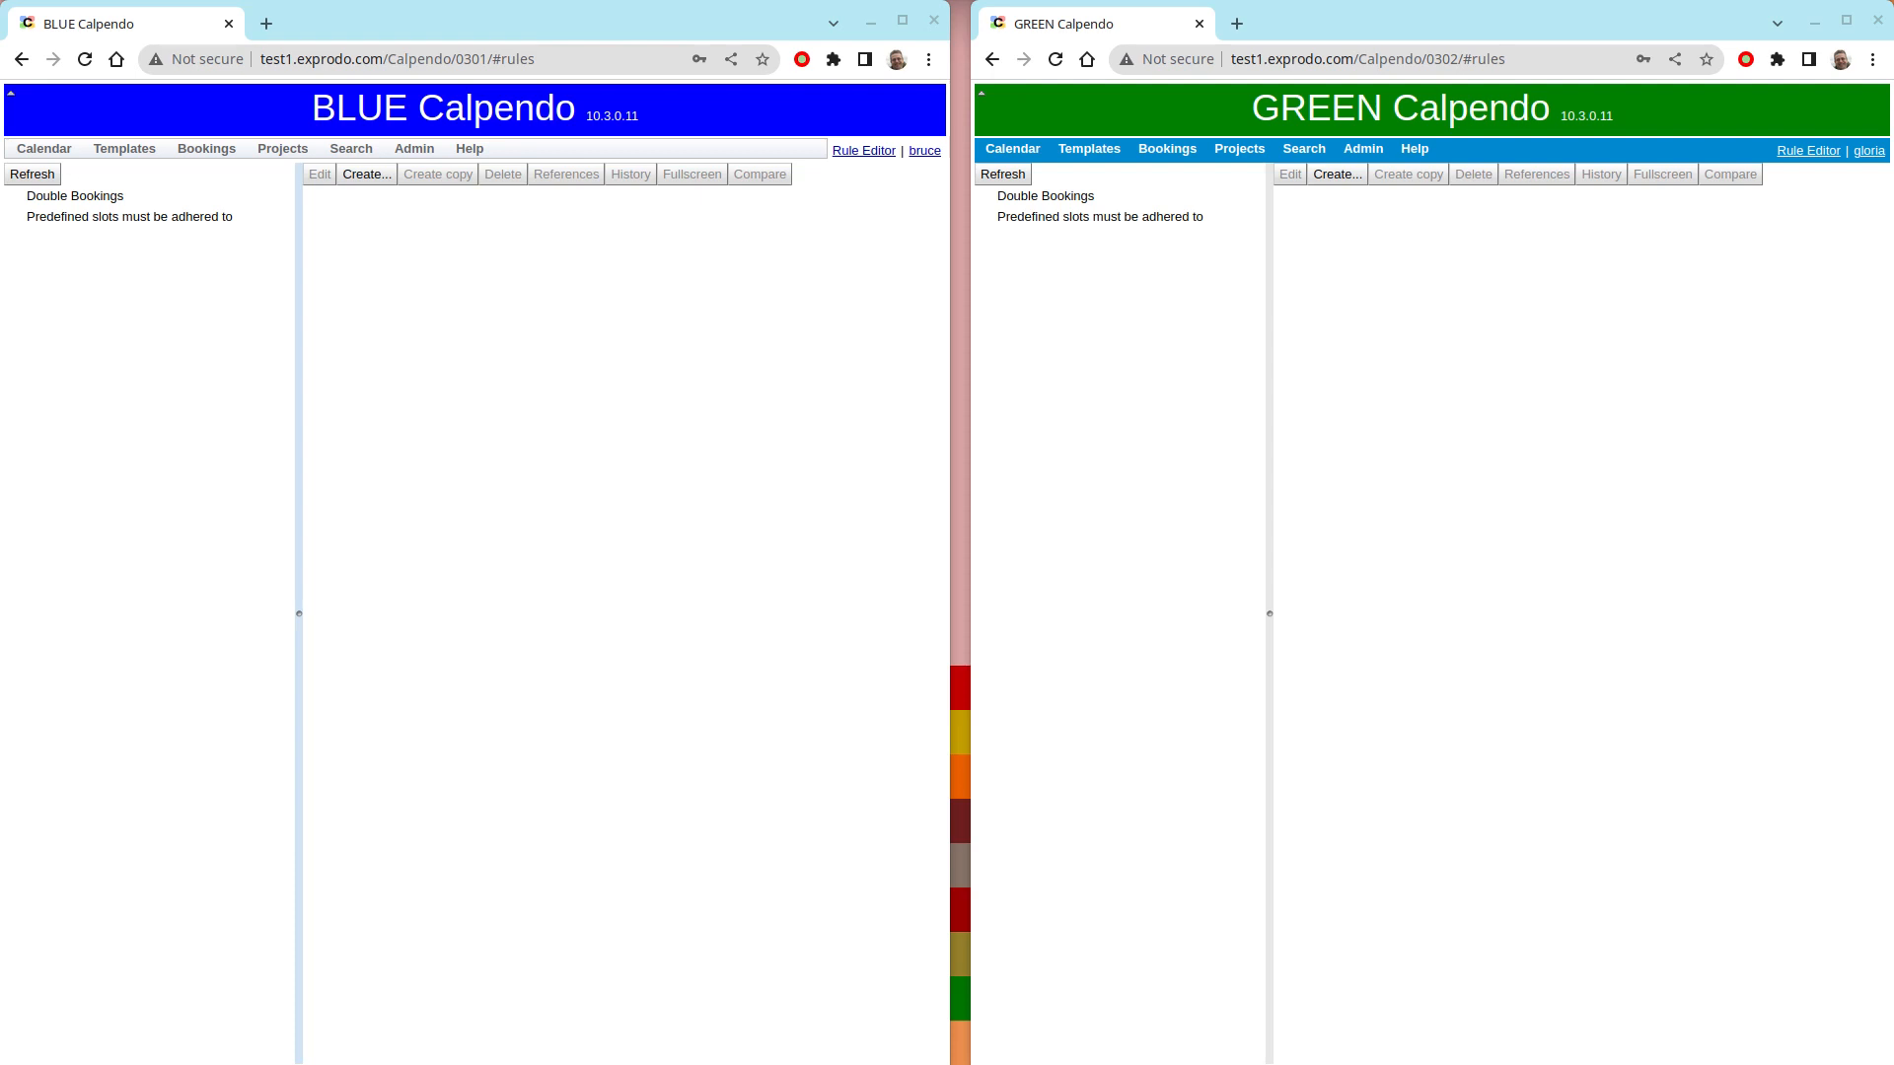
click(371, 177)
click(398, 289)
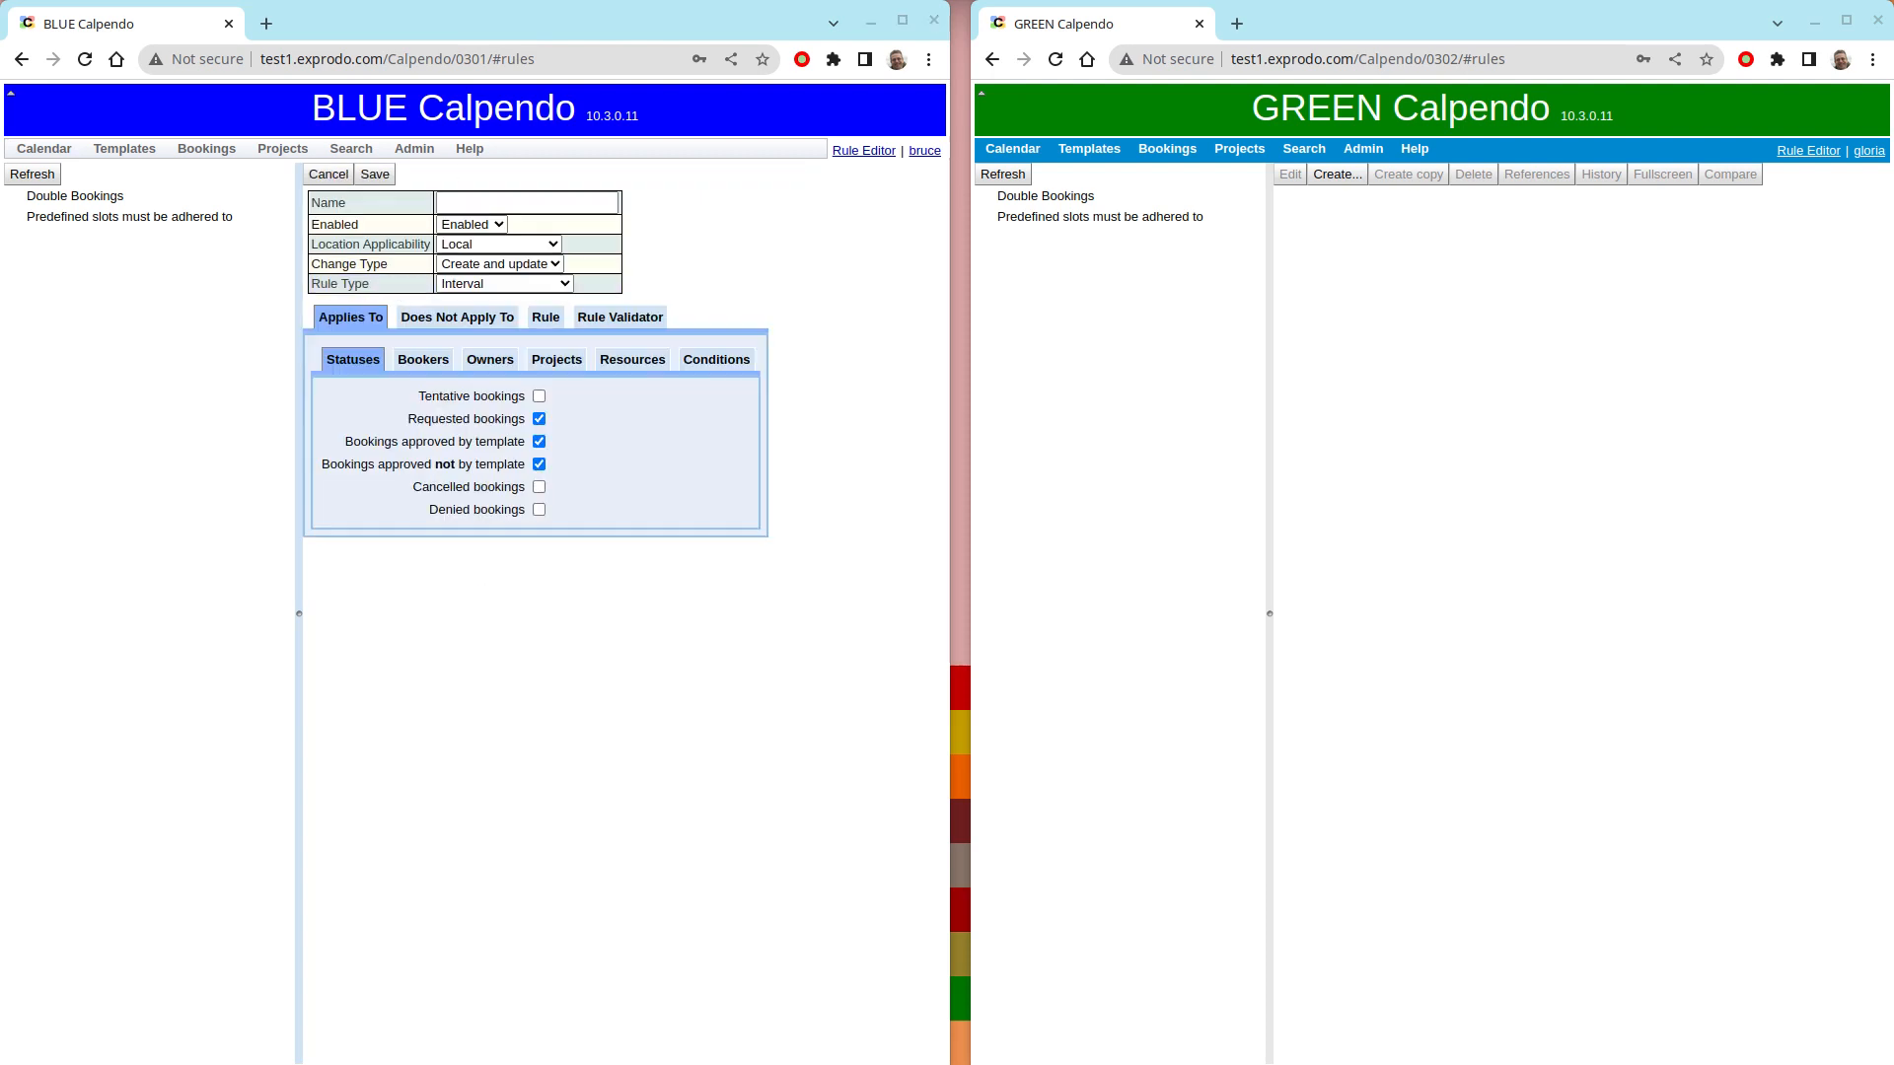
click(475, 203)
text(n )
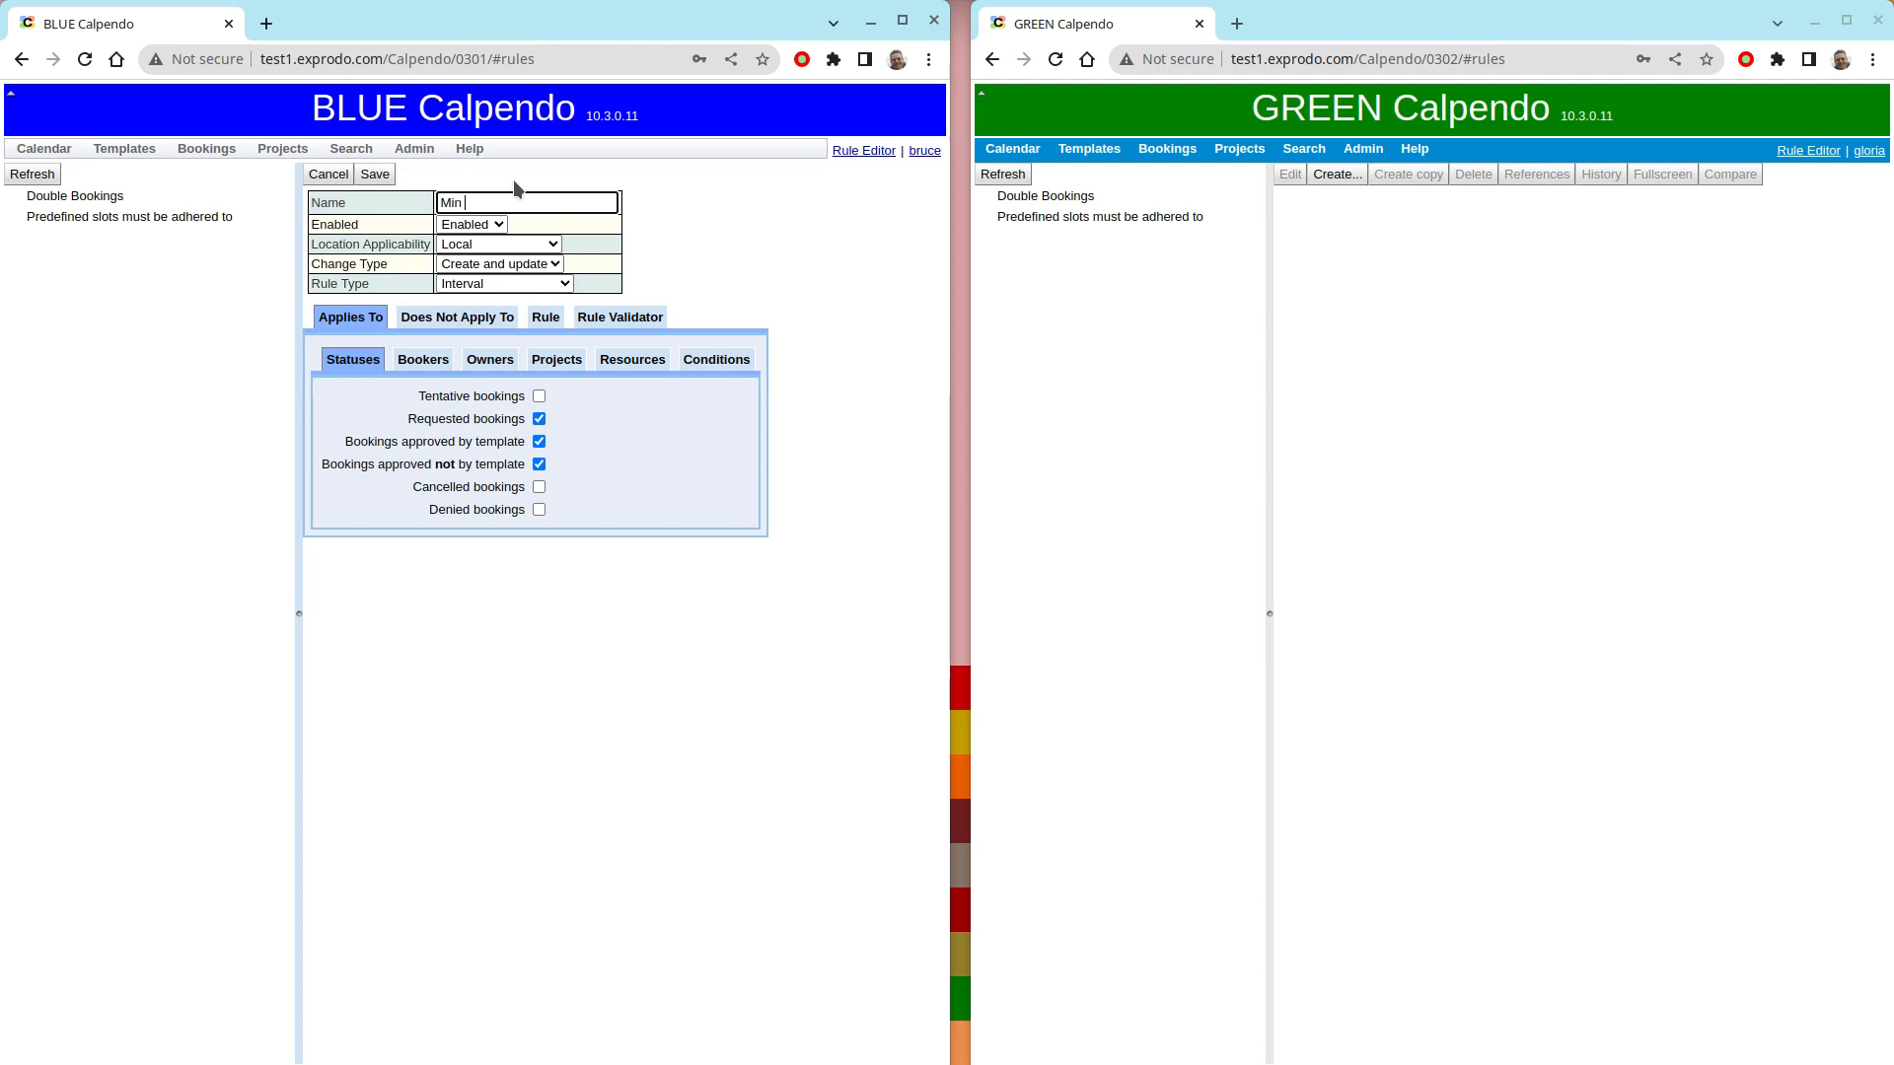
text(15 minute gap)
- Set the new rule's required interval to 15 minutes
click(545, 317)
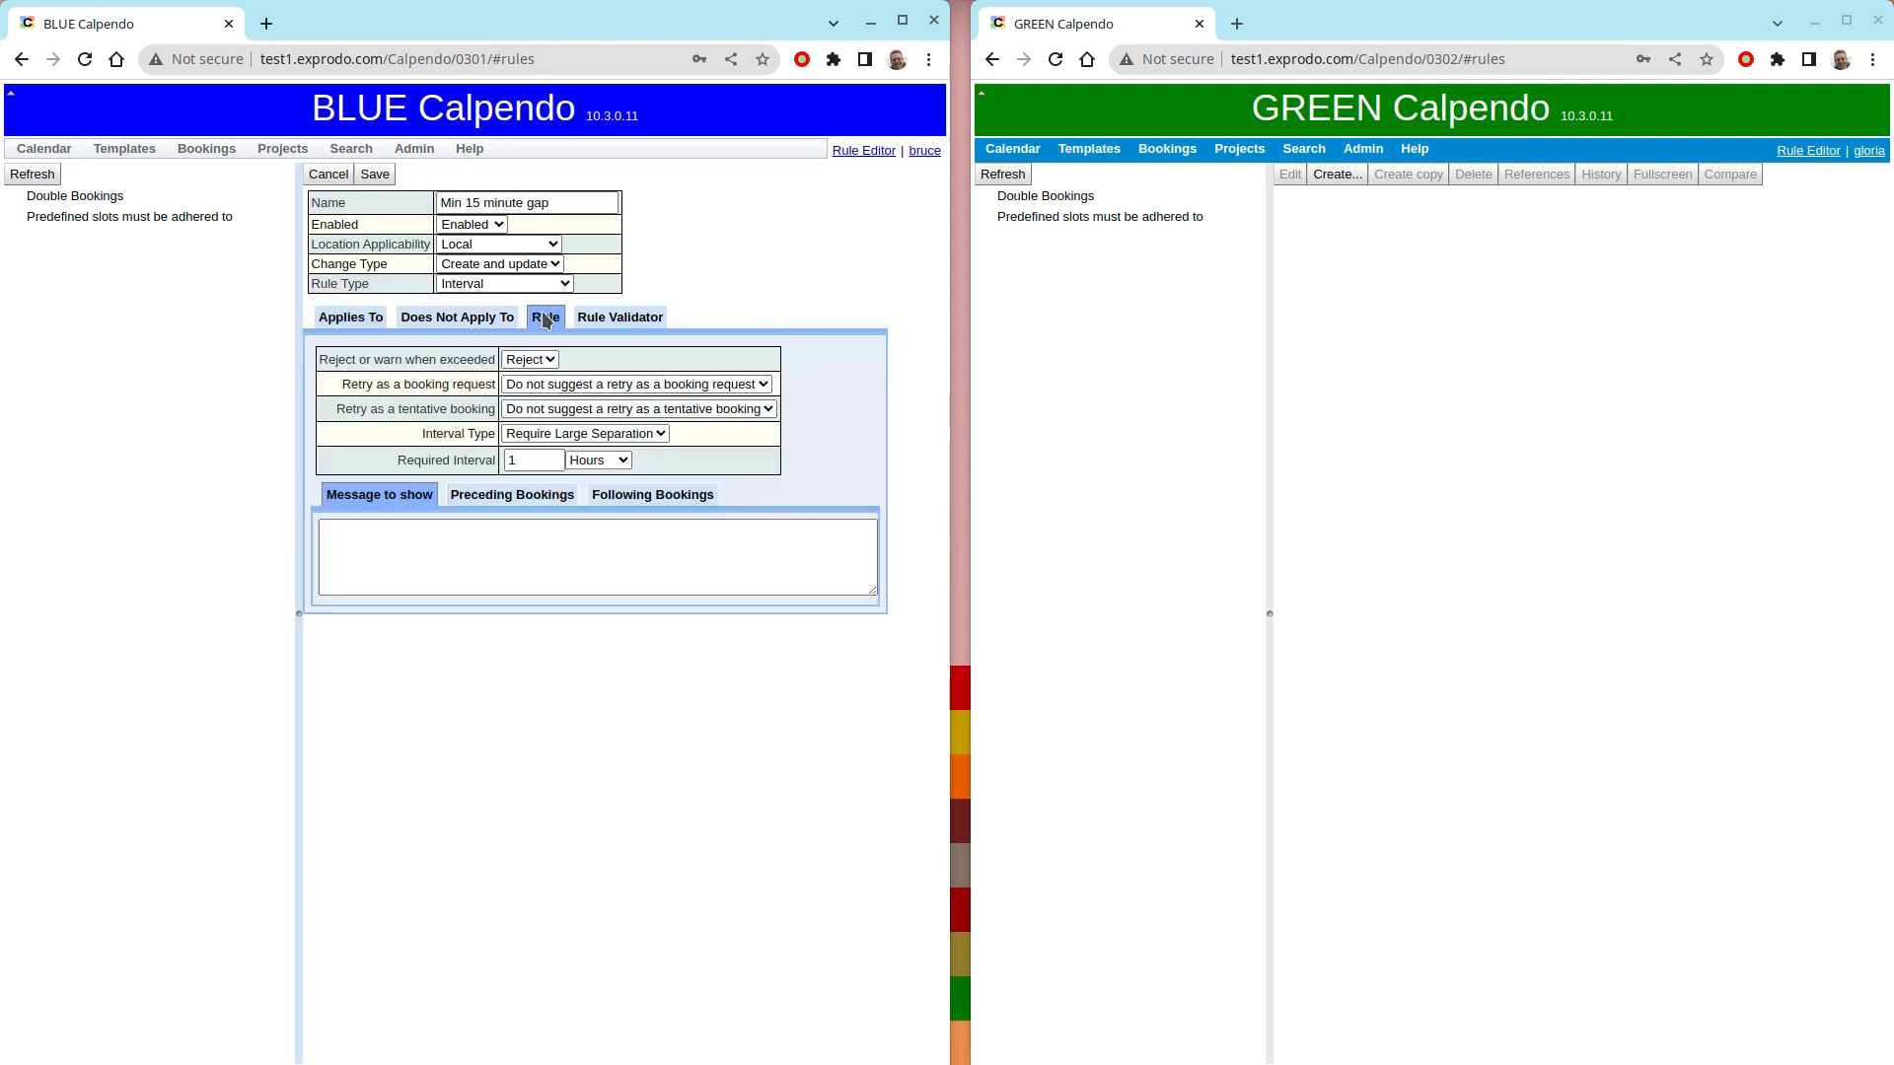
click(534, 459)
text(1)
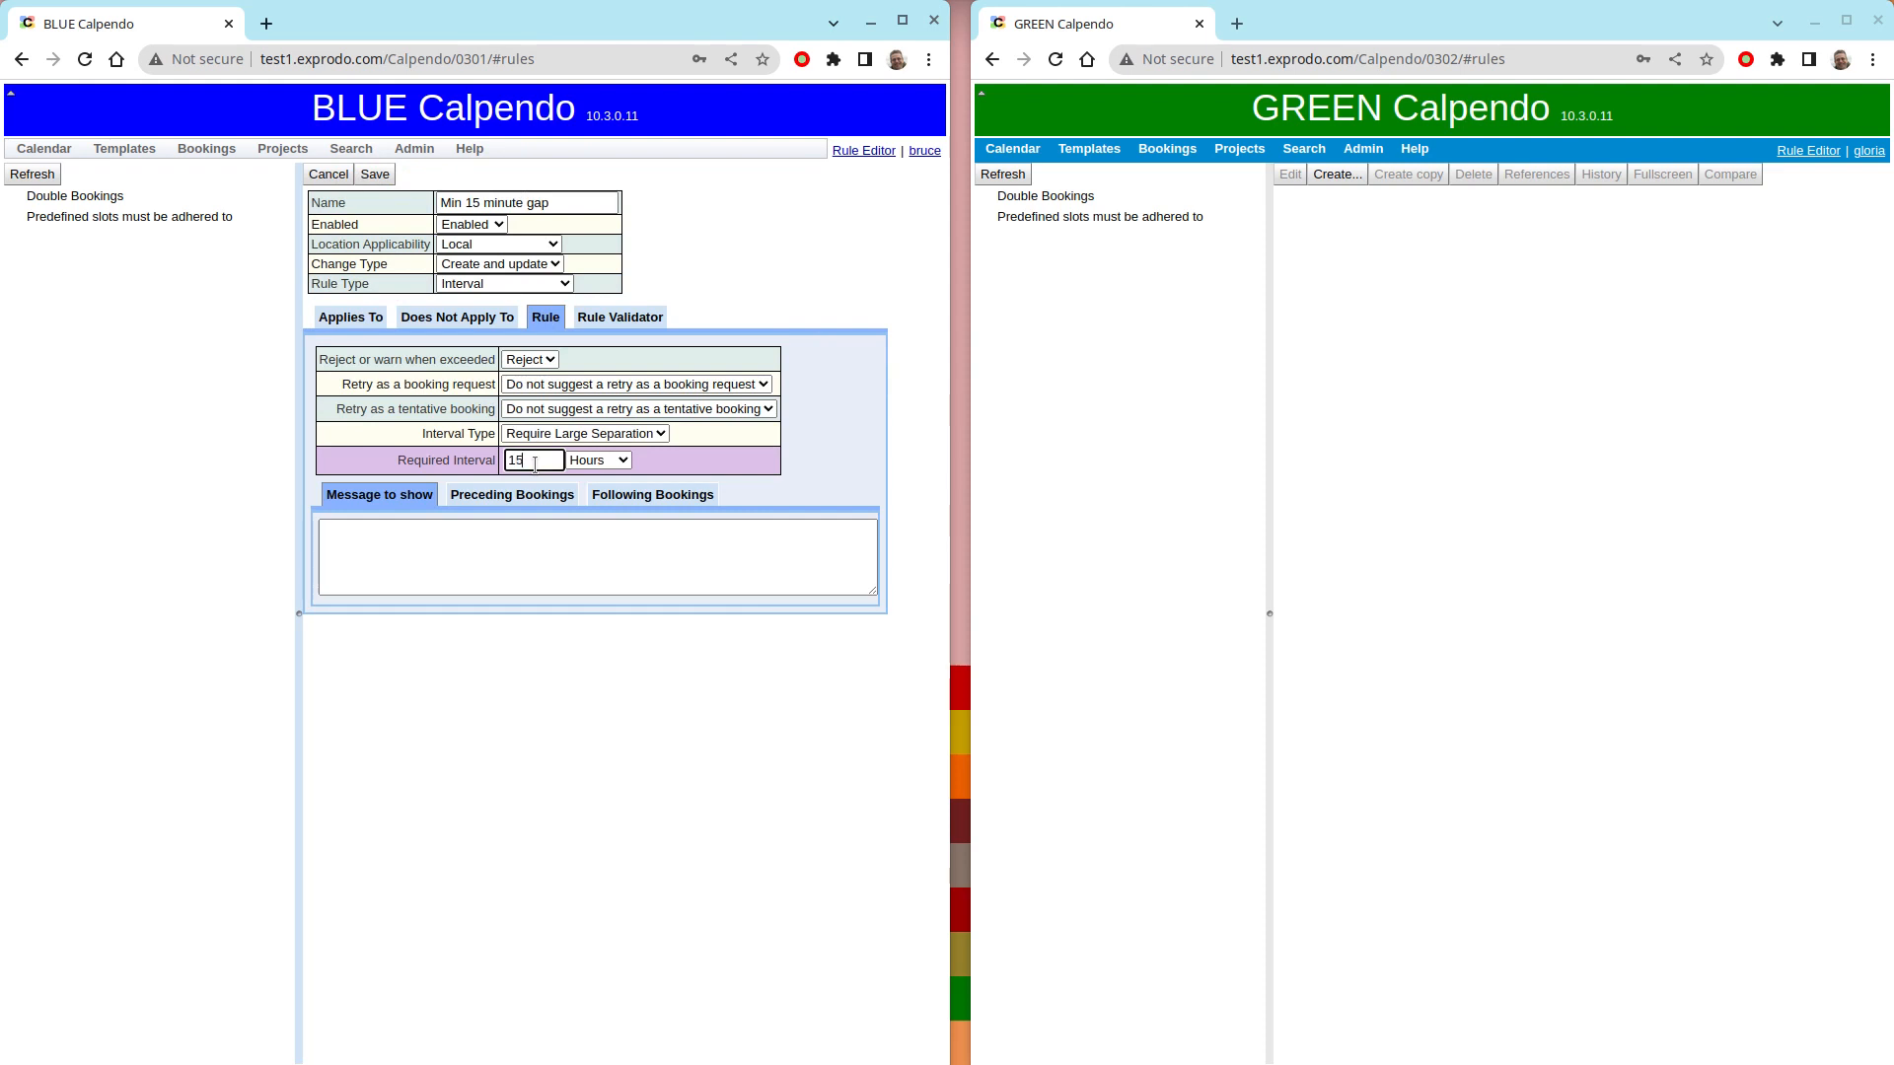
click(596, 460)
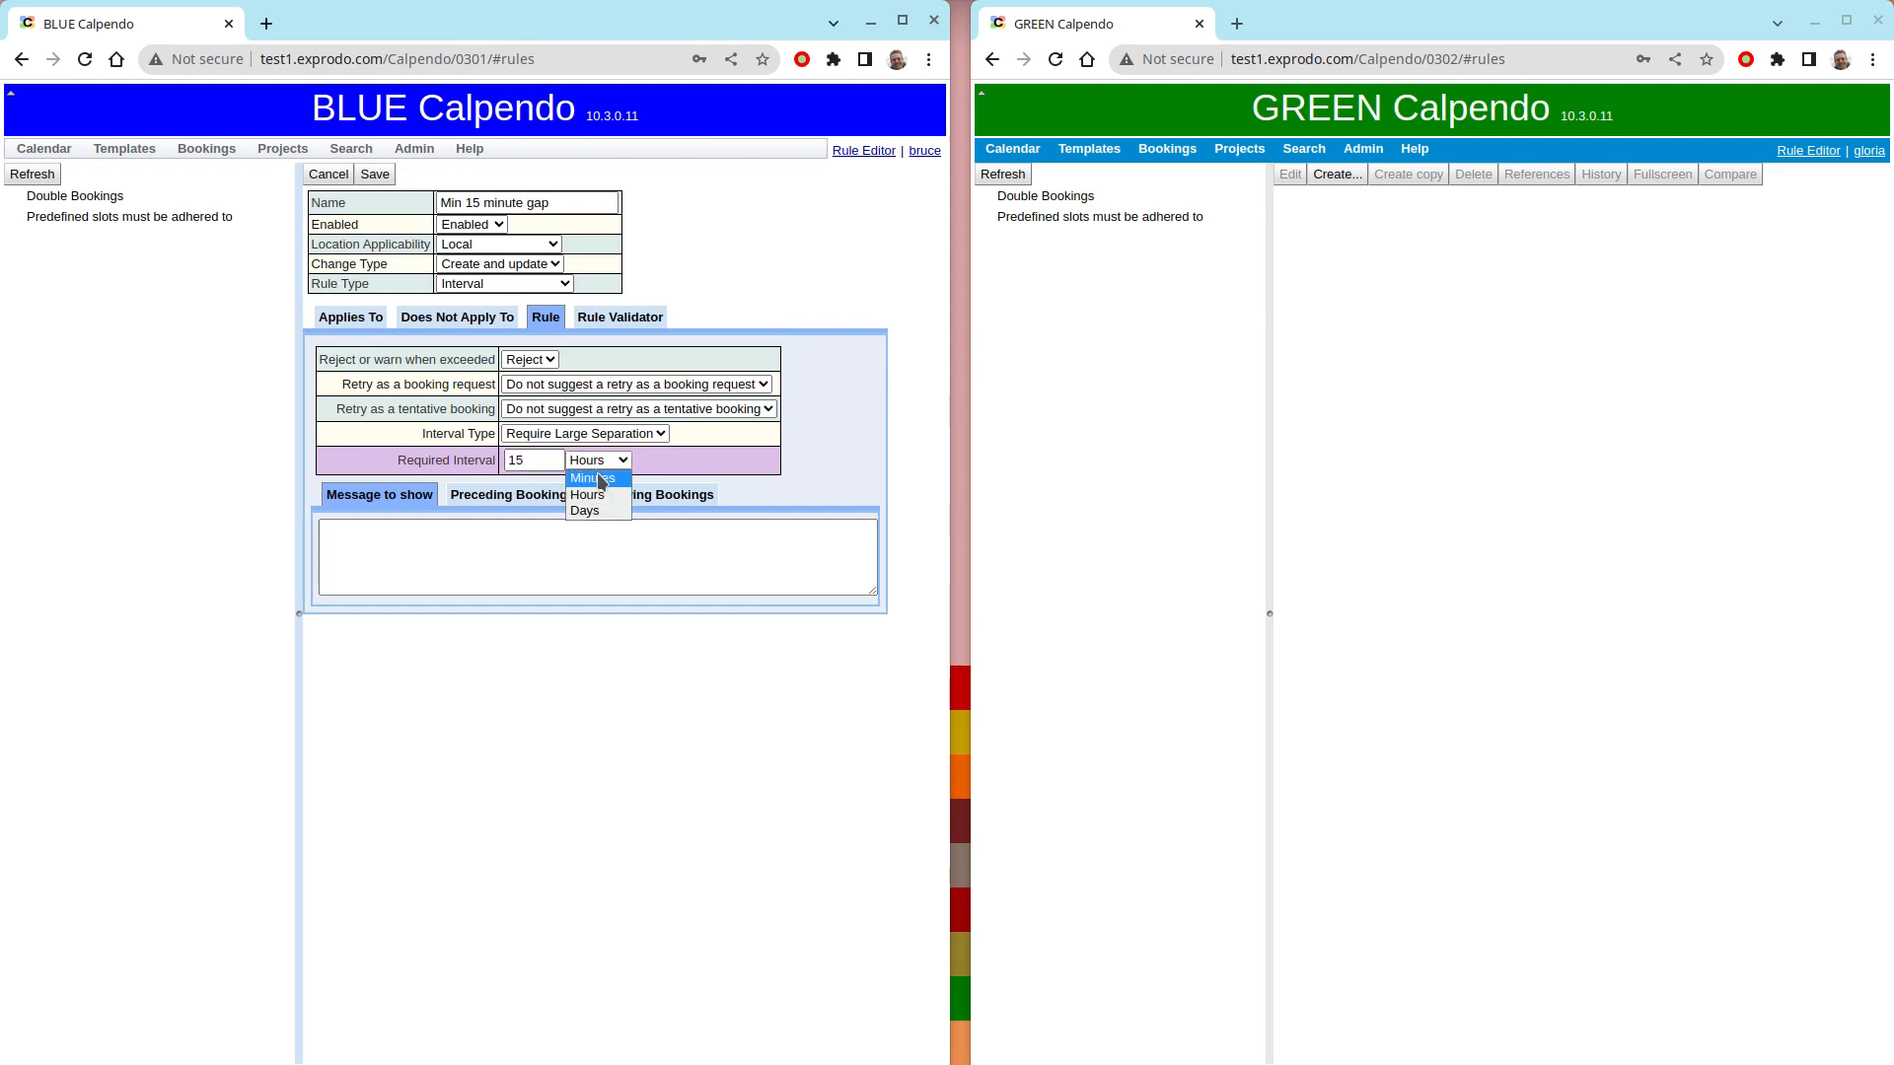
click(594, 478)
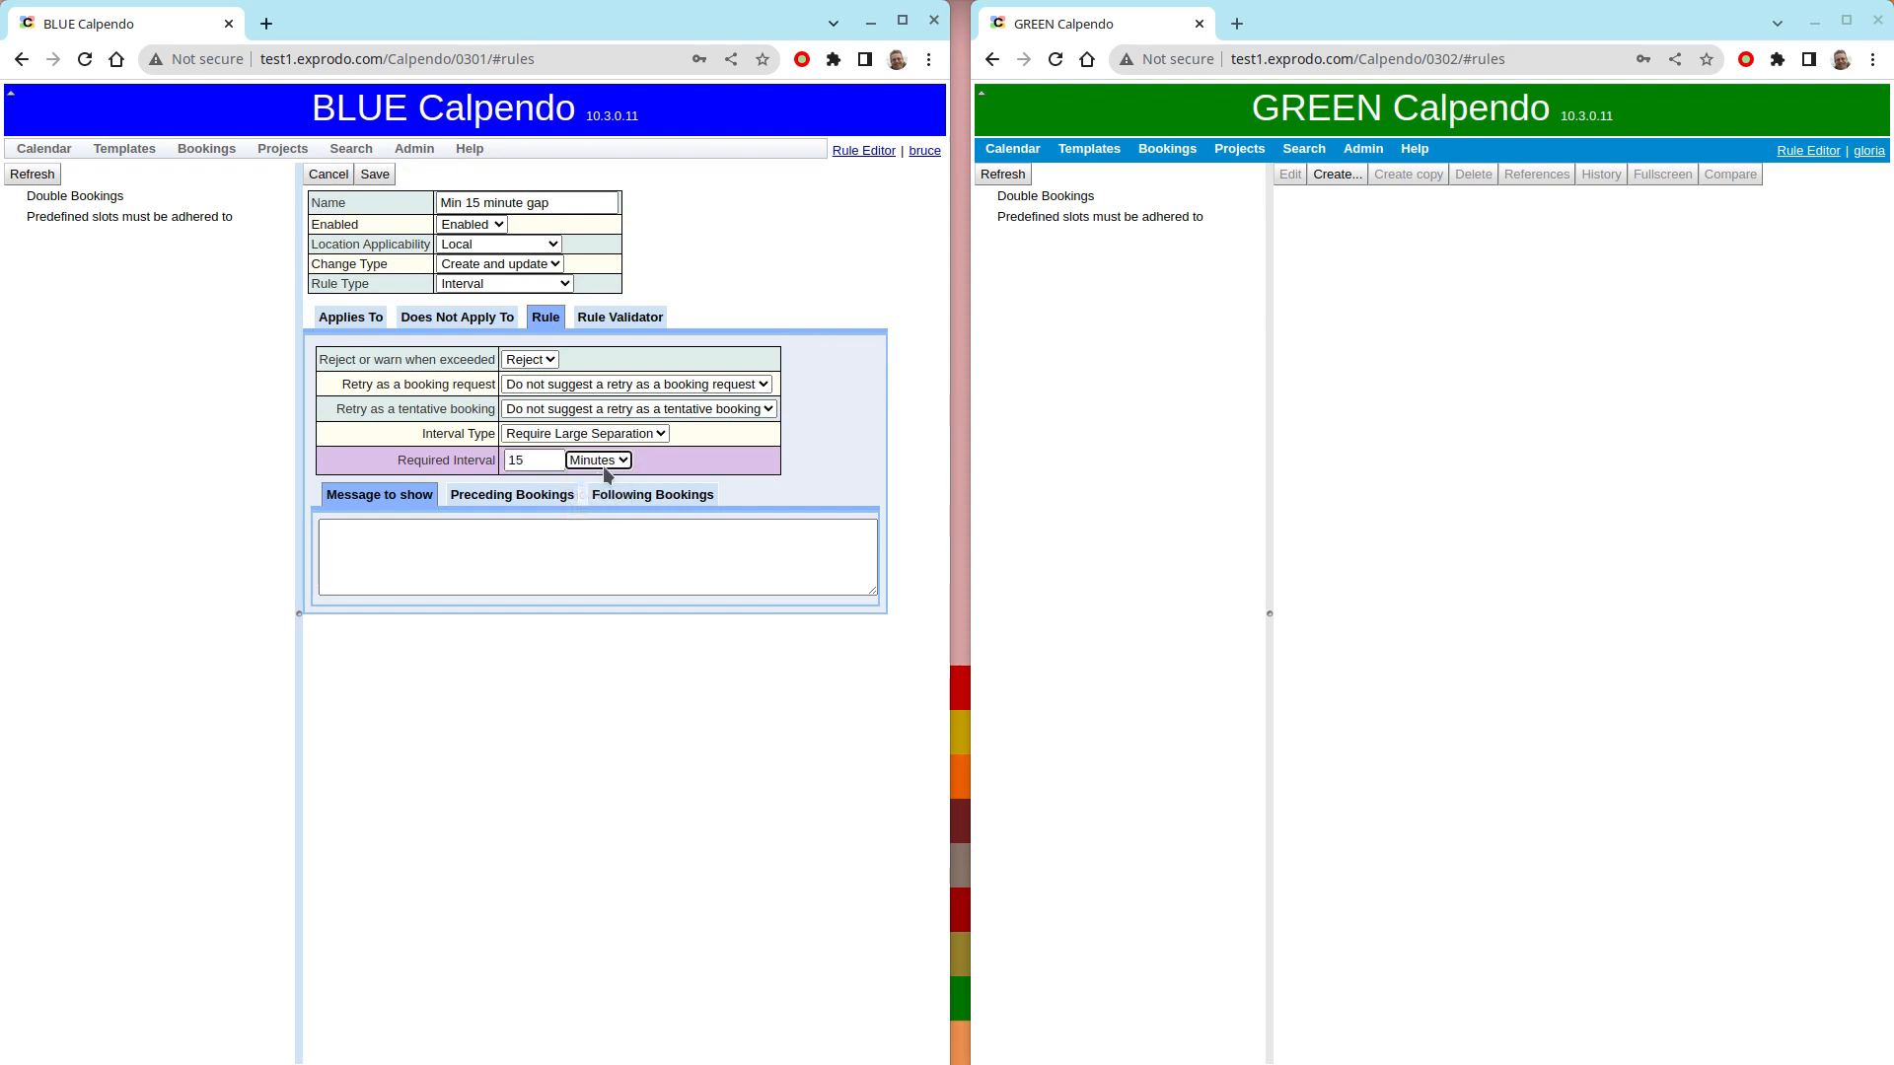
- Set the rule's message to "Bookings on BLUE must be at least 15 minutes apart" and save the rule
click(534, 544)
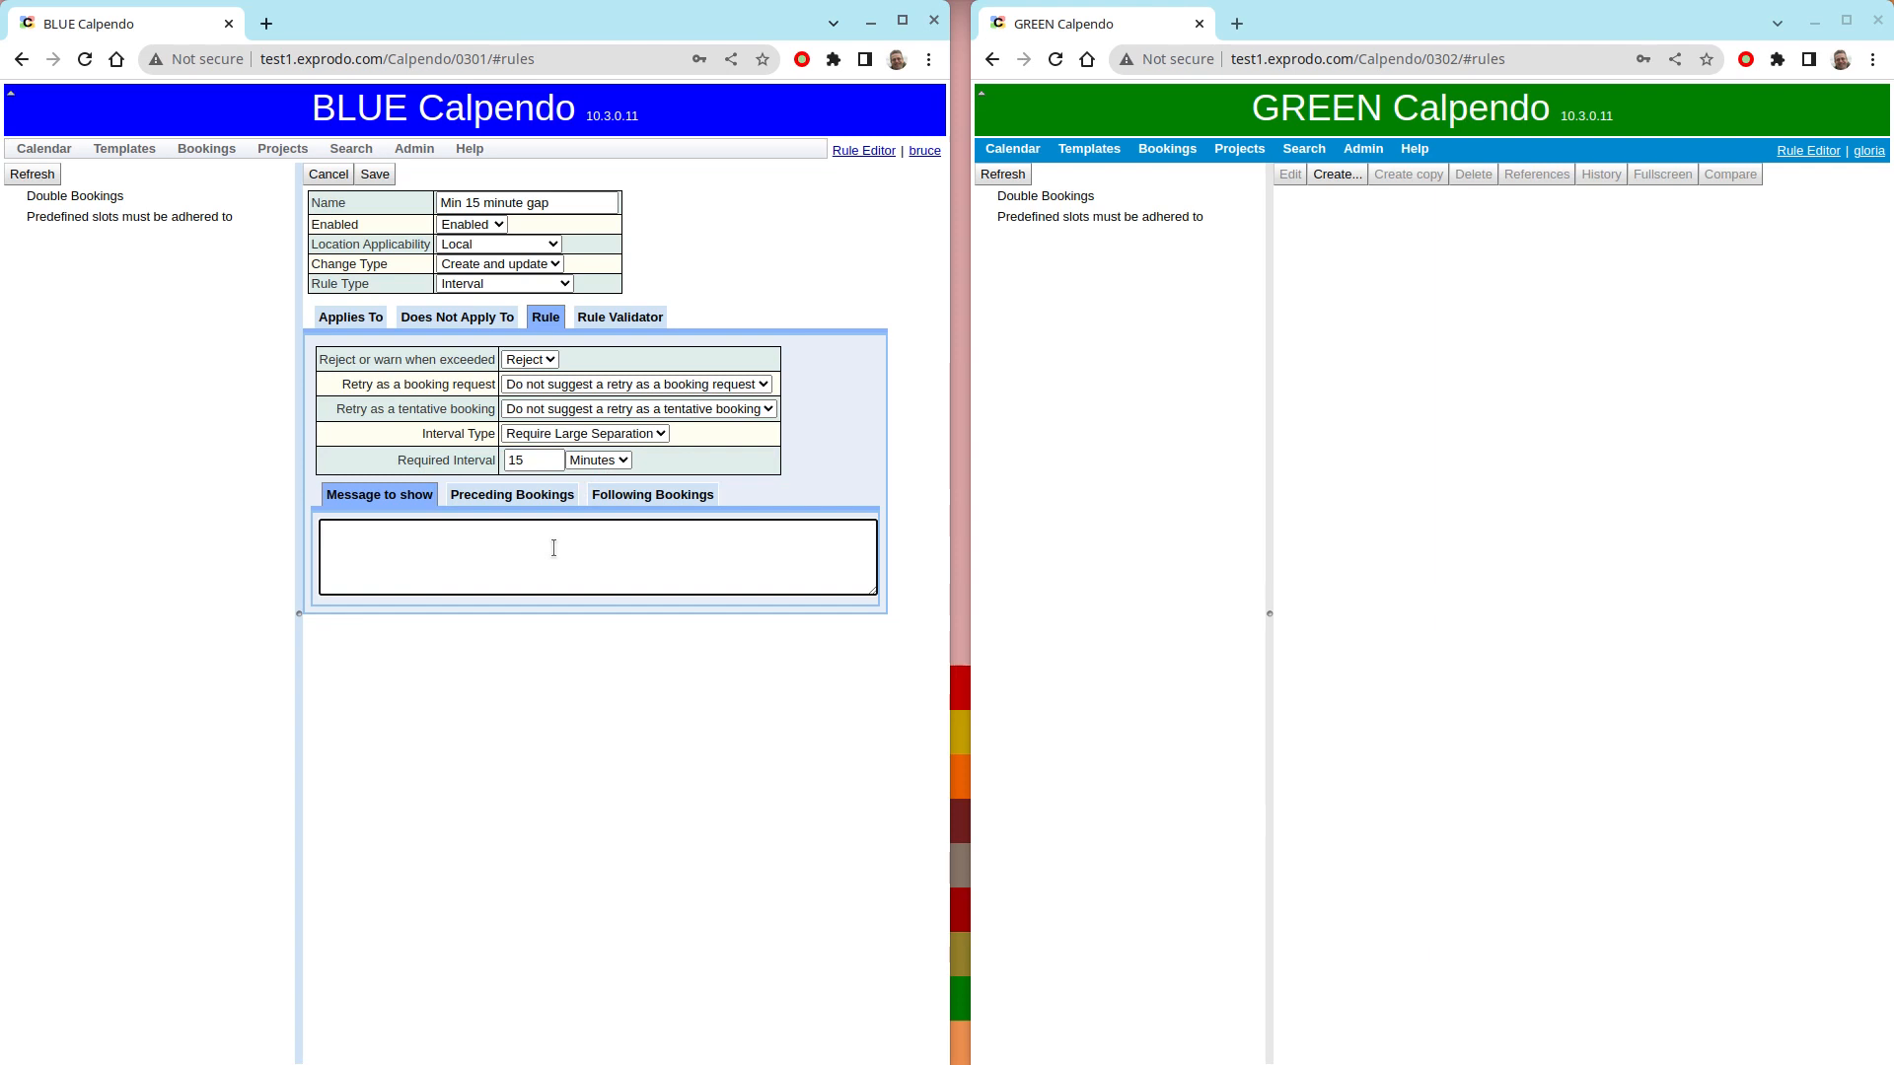
text(Bookings on BLUE must be at least 15 minutes apart)
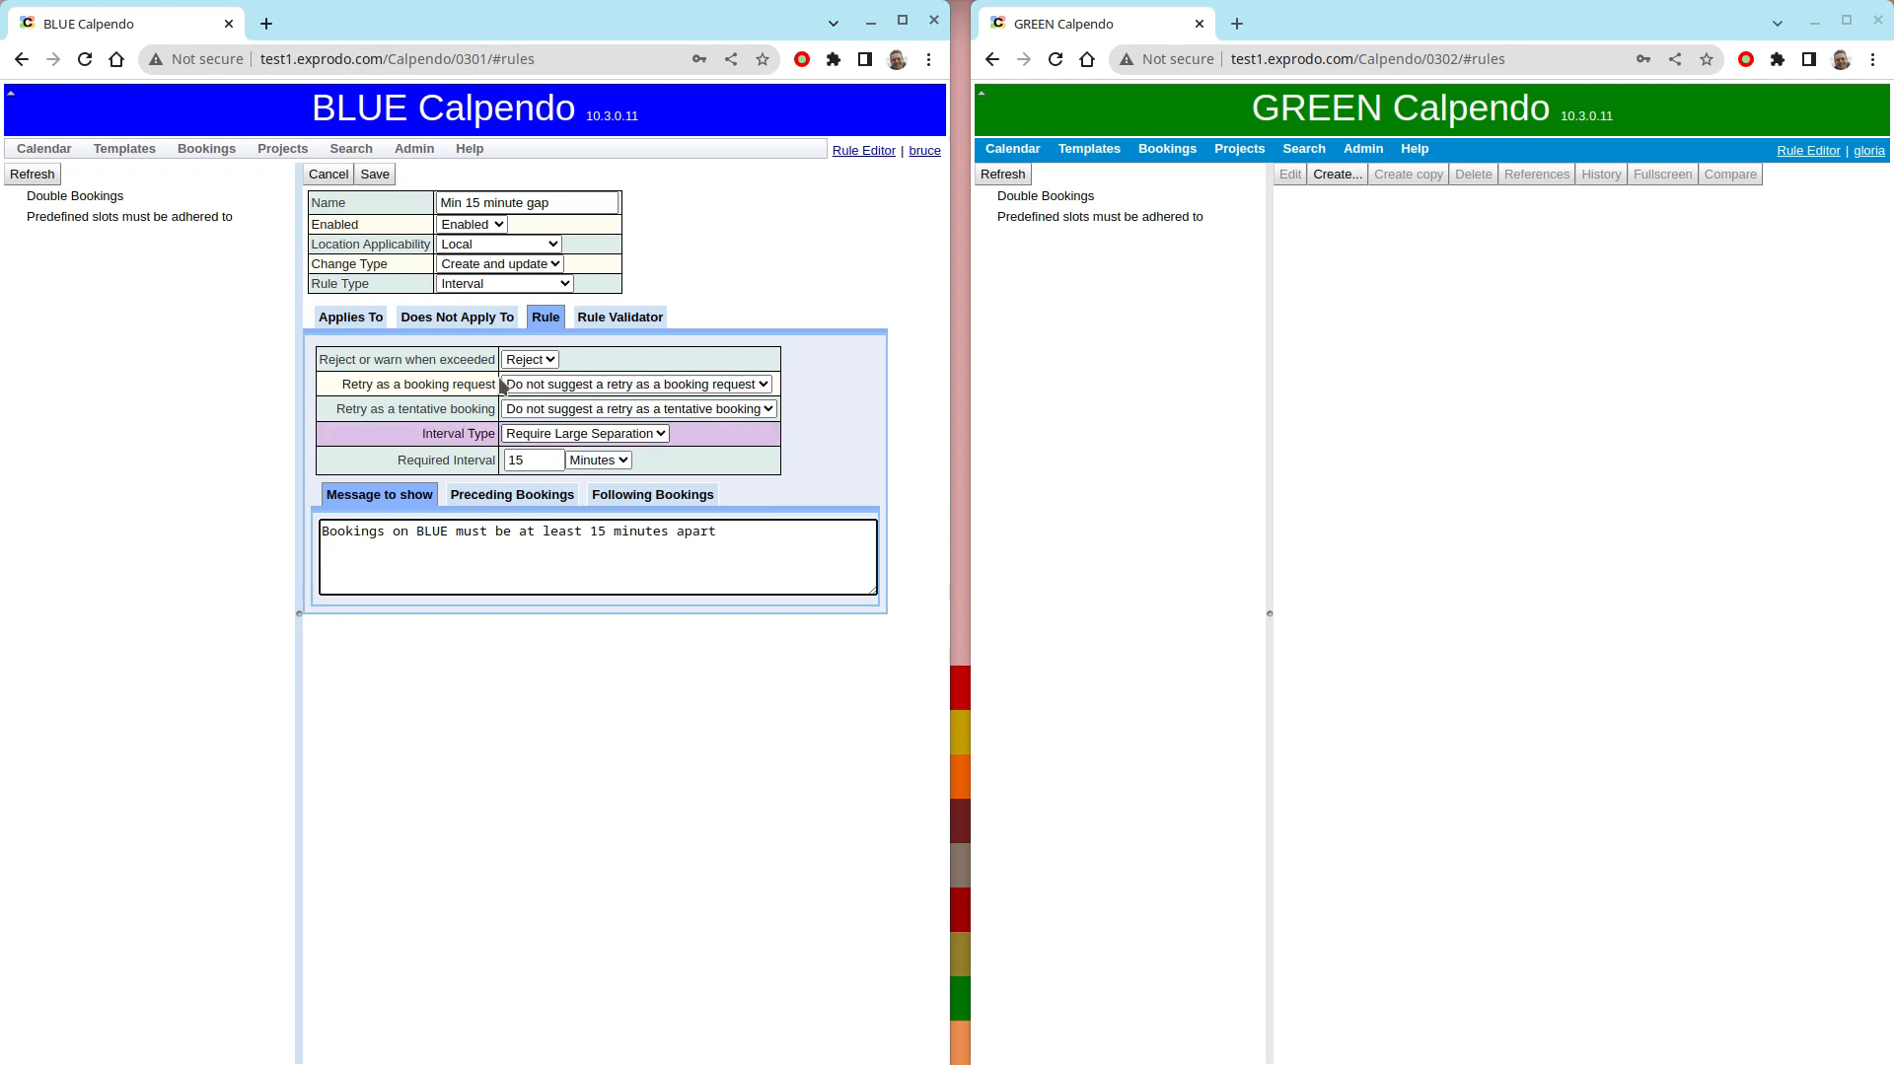
click(374, 175)
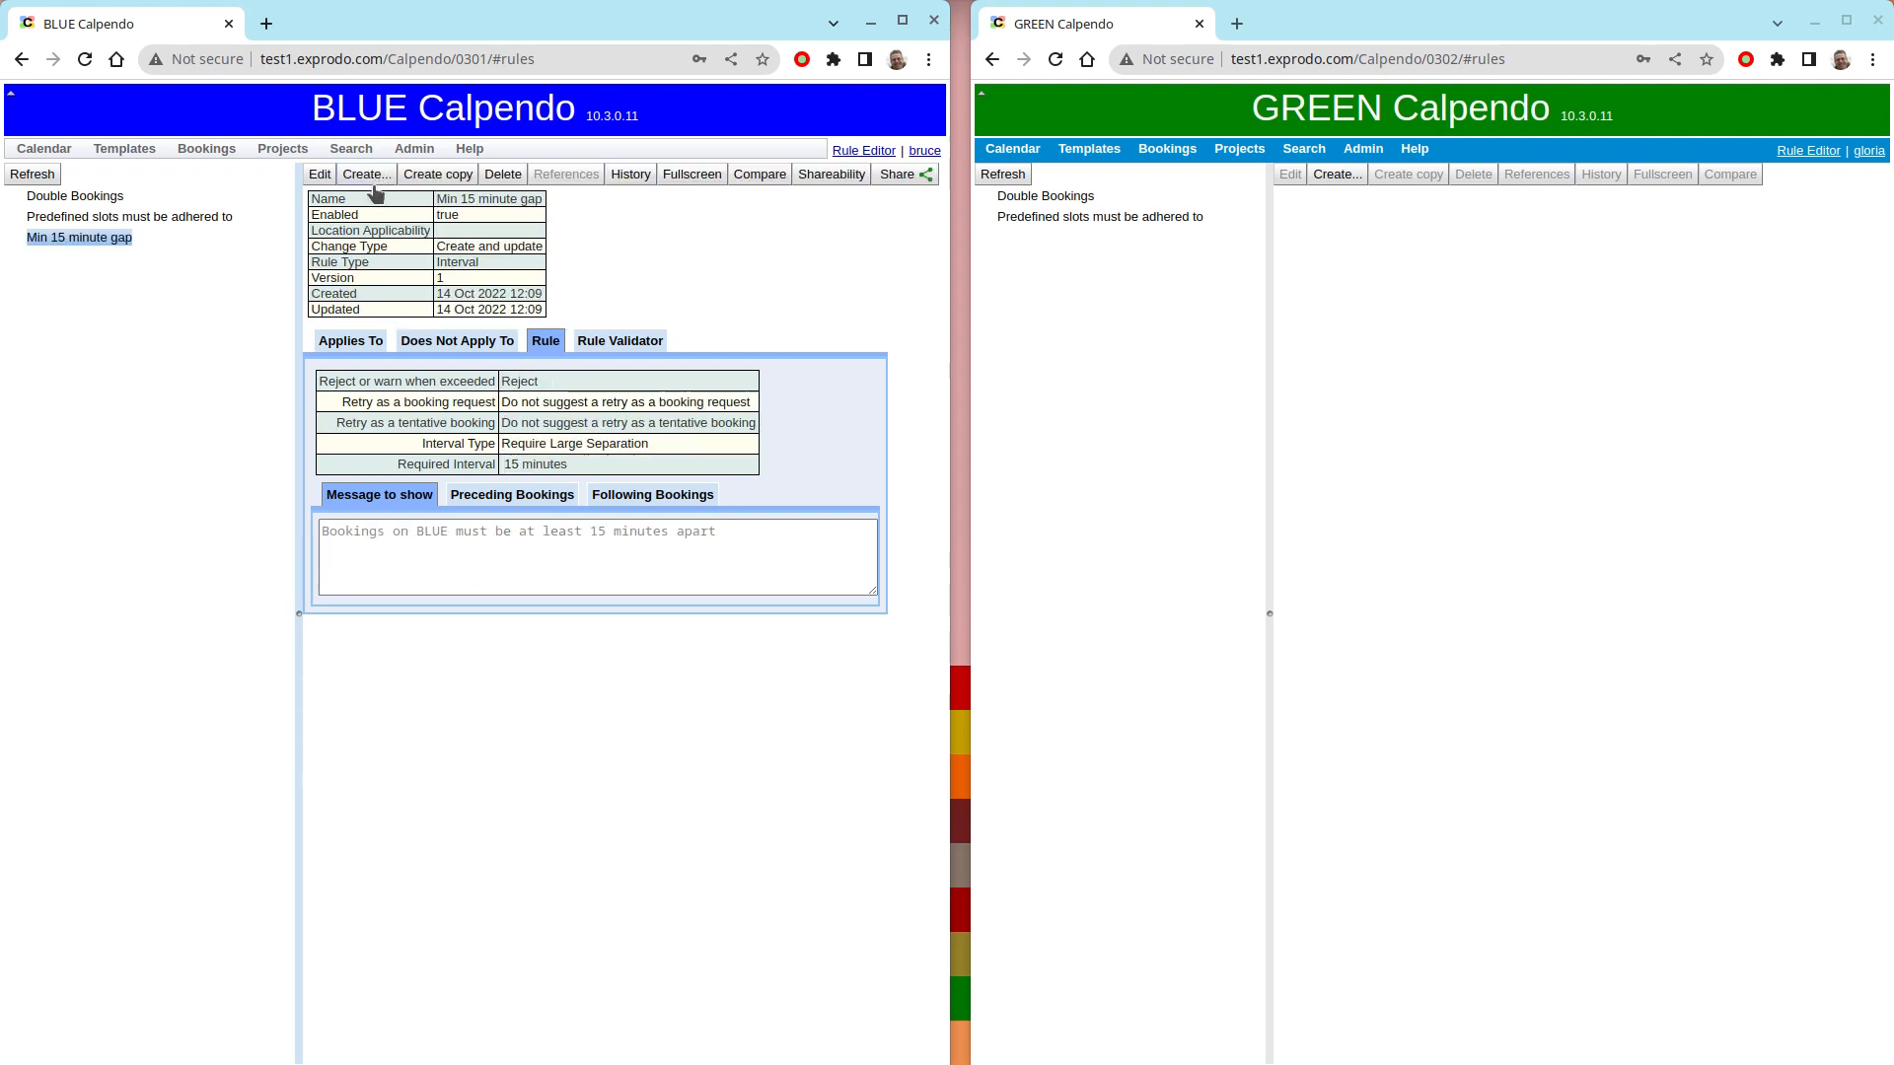
- Open the calendar in both systems and display the BLUE MR resource on the BLUE calendar
click(57, 158)
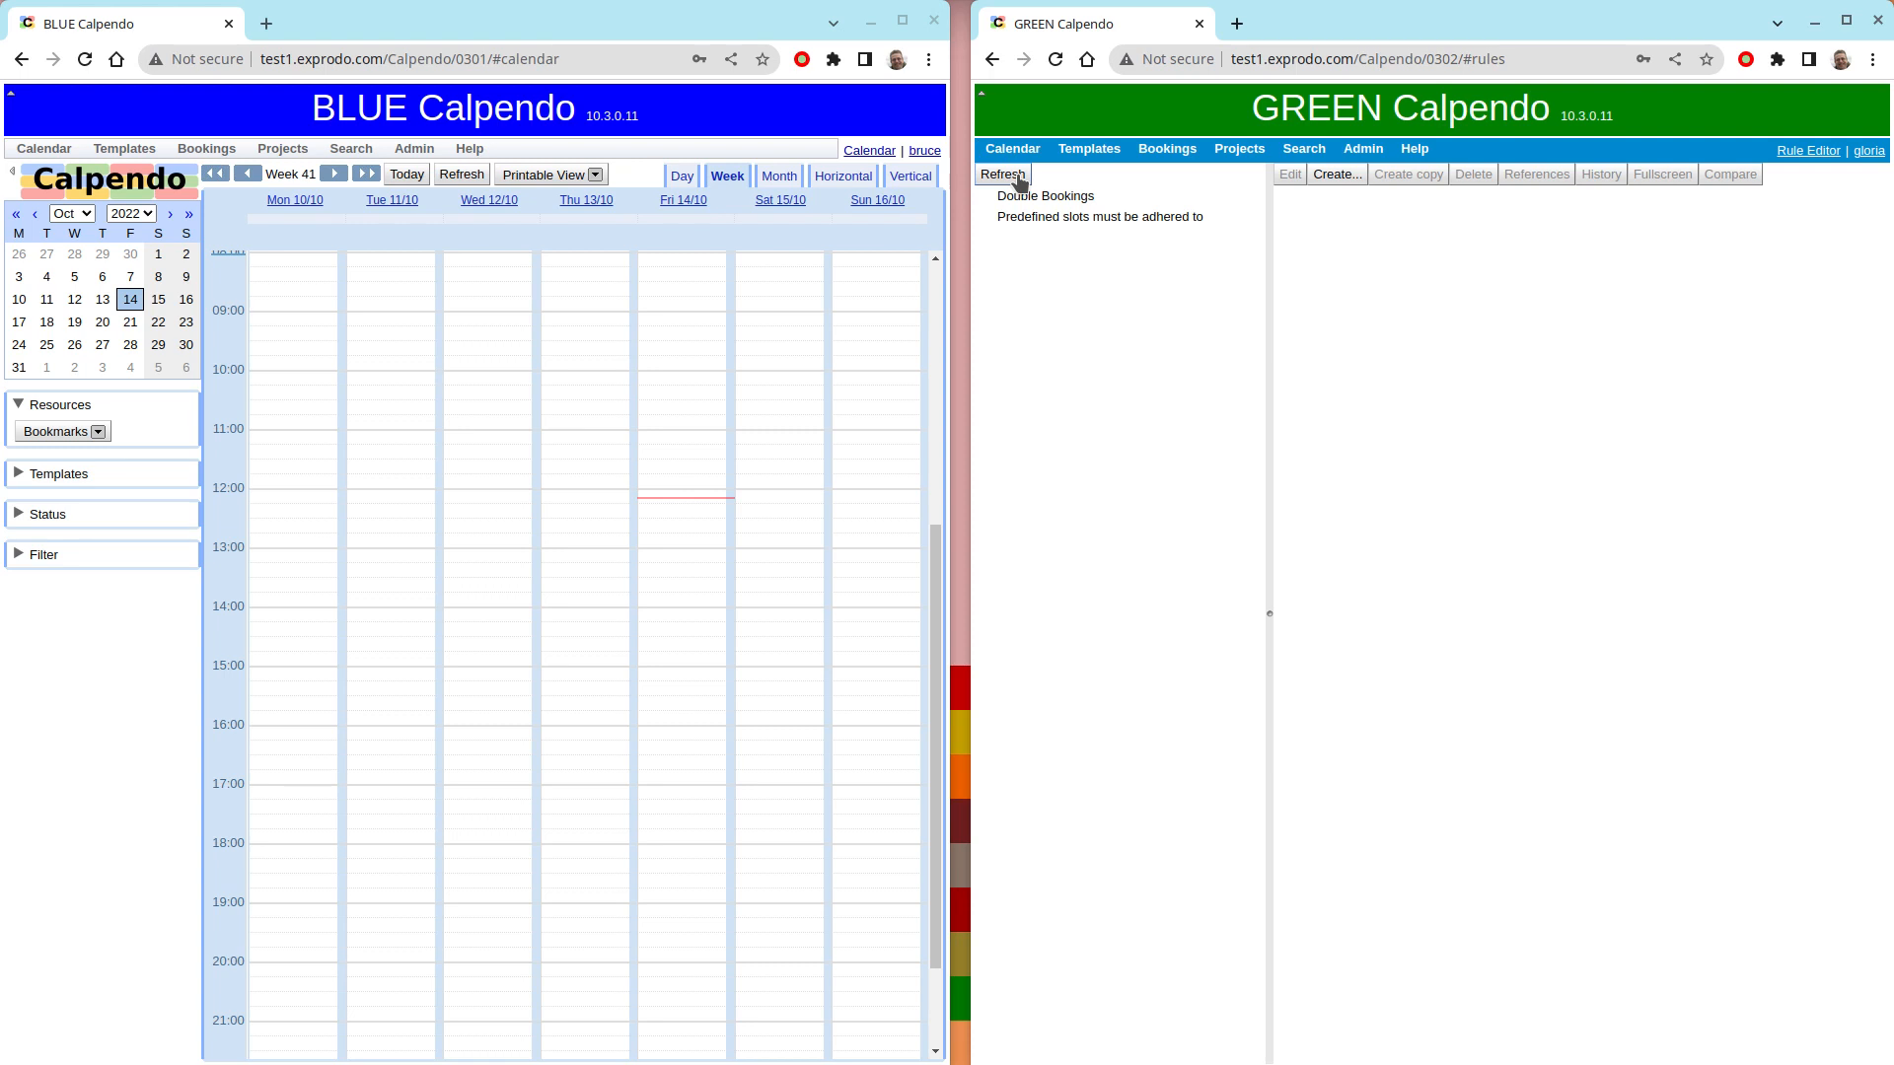
click(1011, 149)
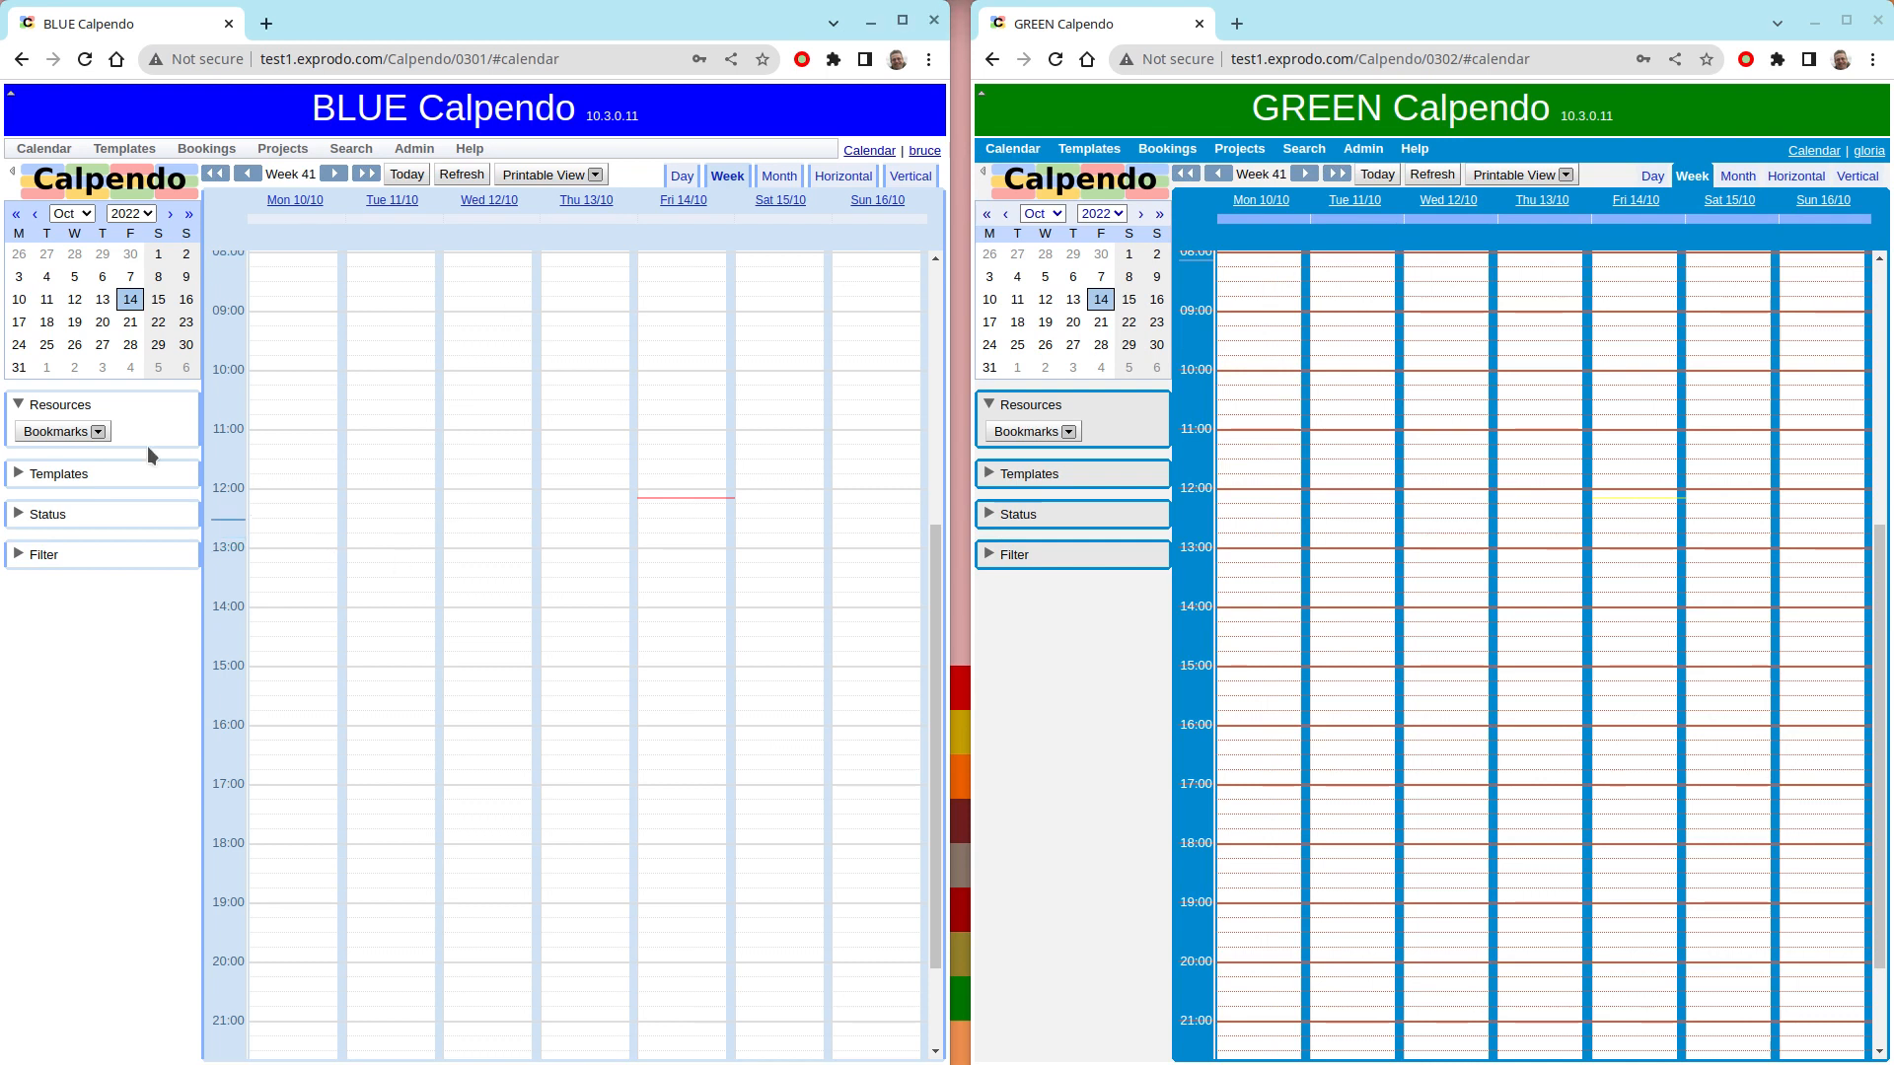
click(79, 433)
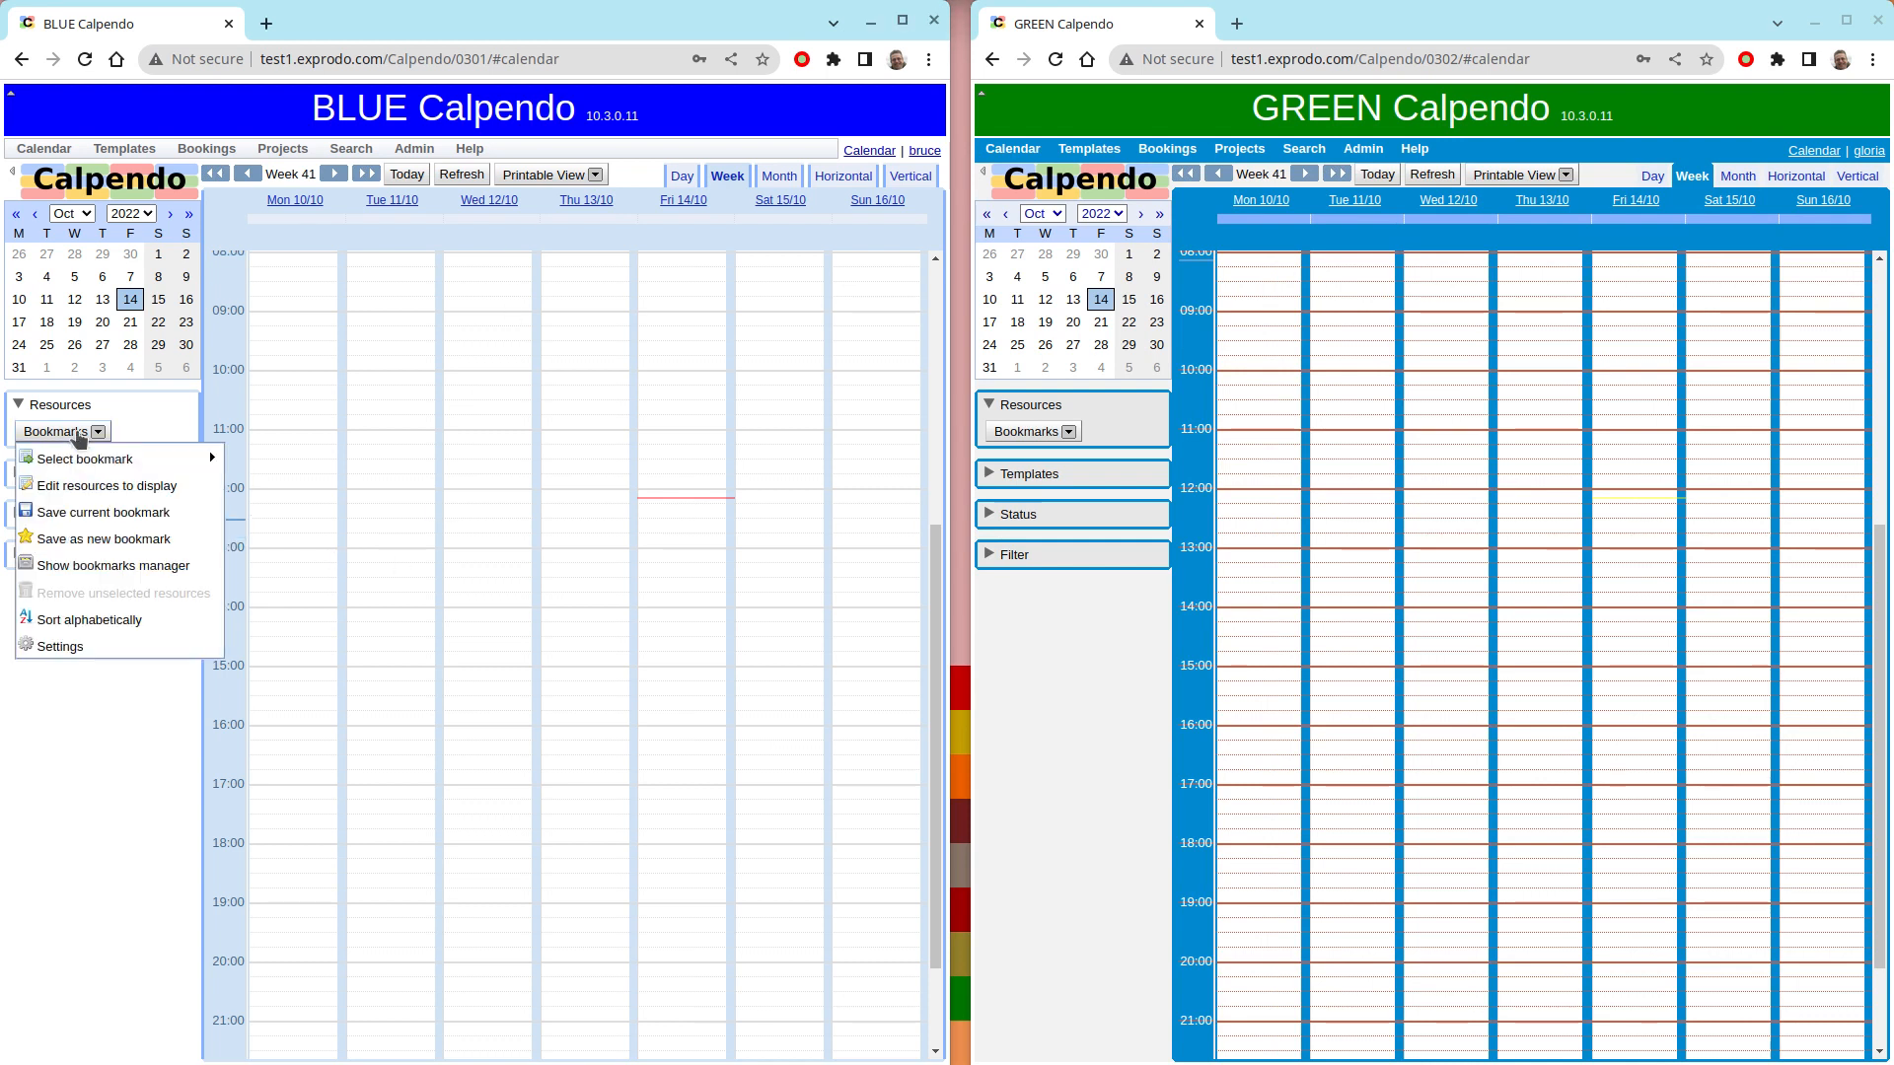
click(84, 486)
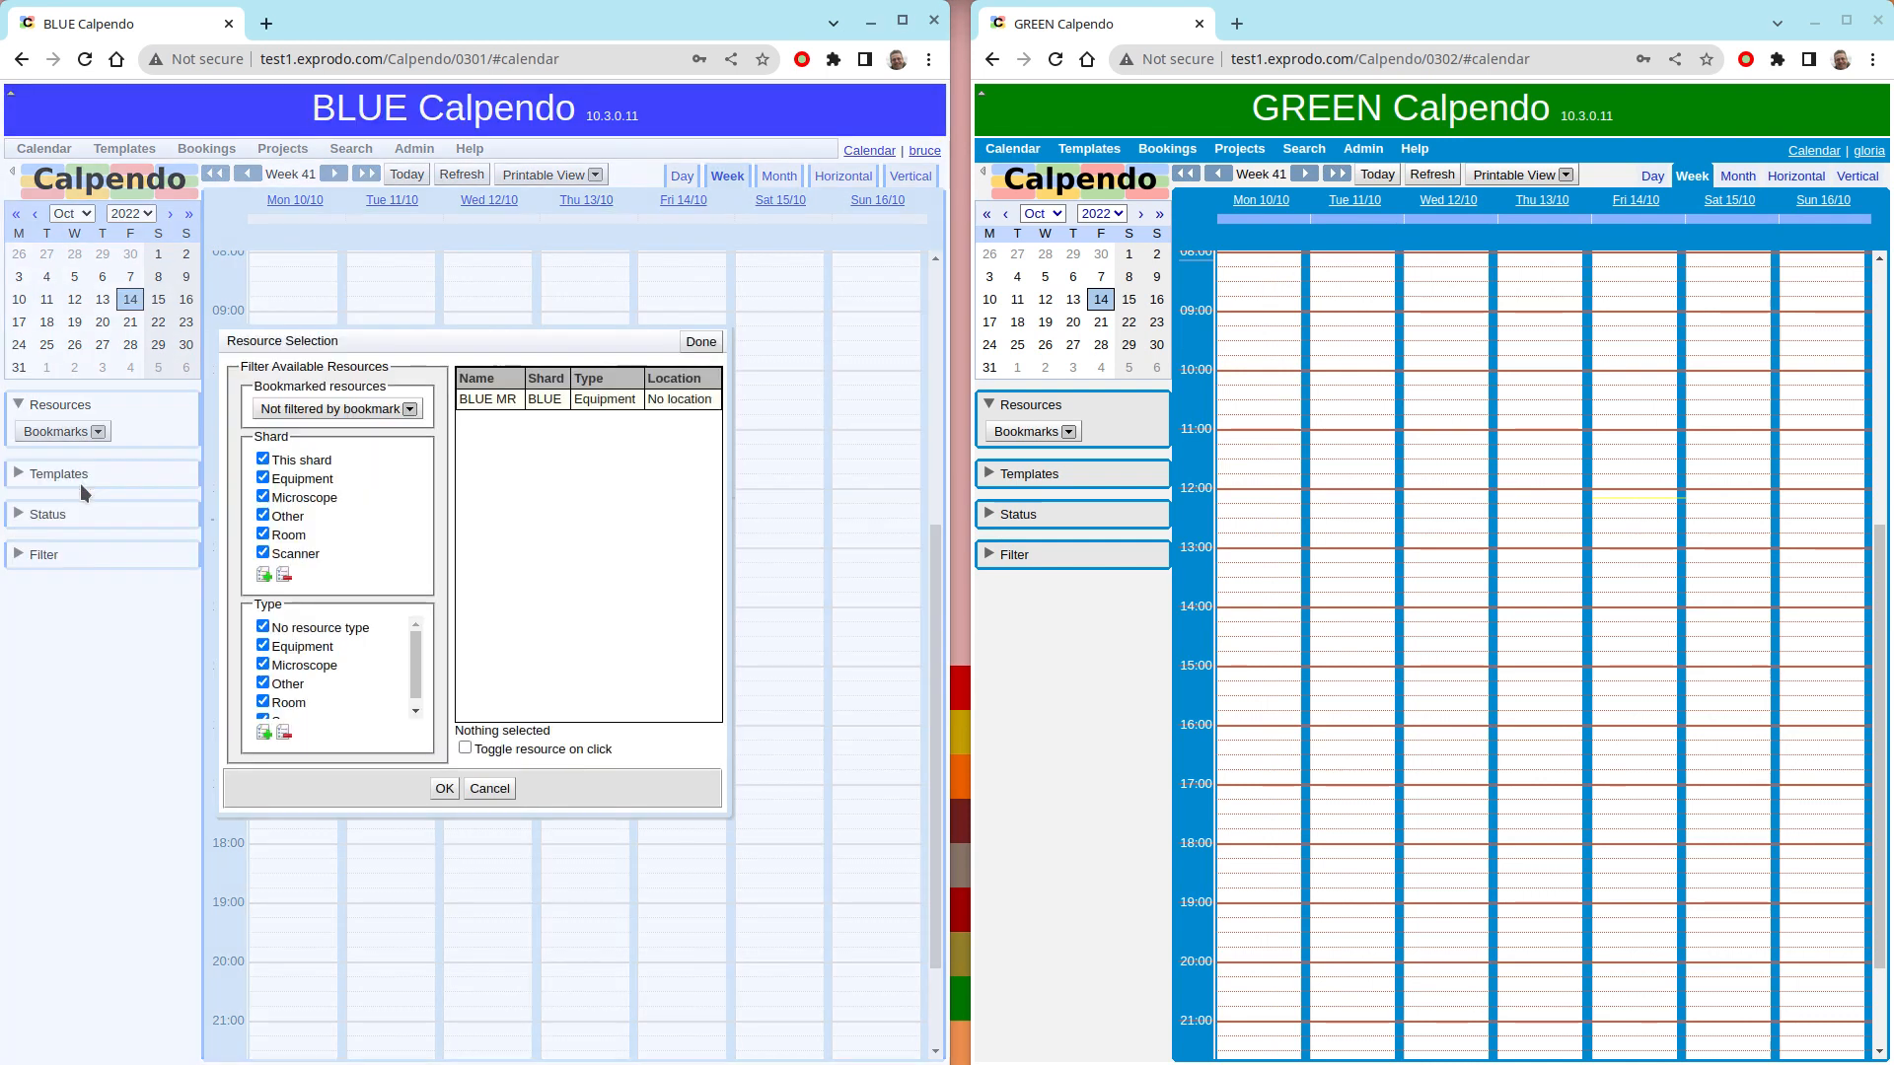
click(498, 400)
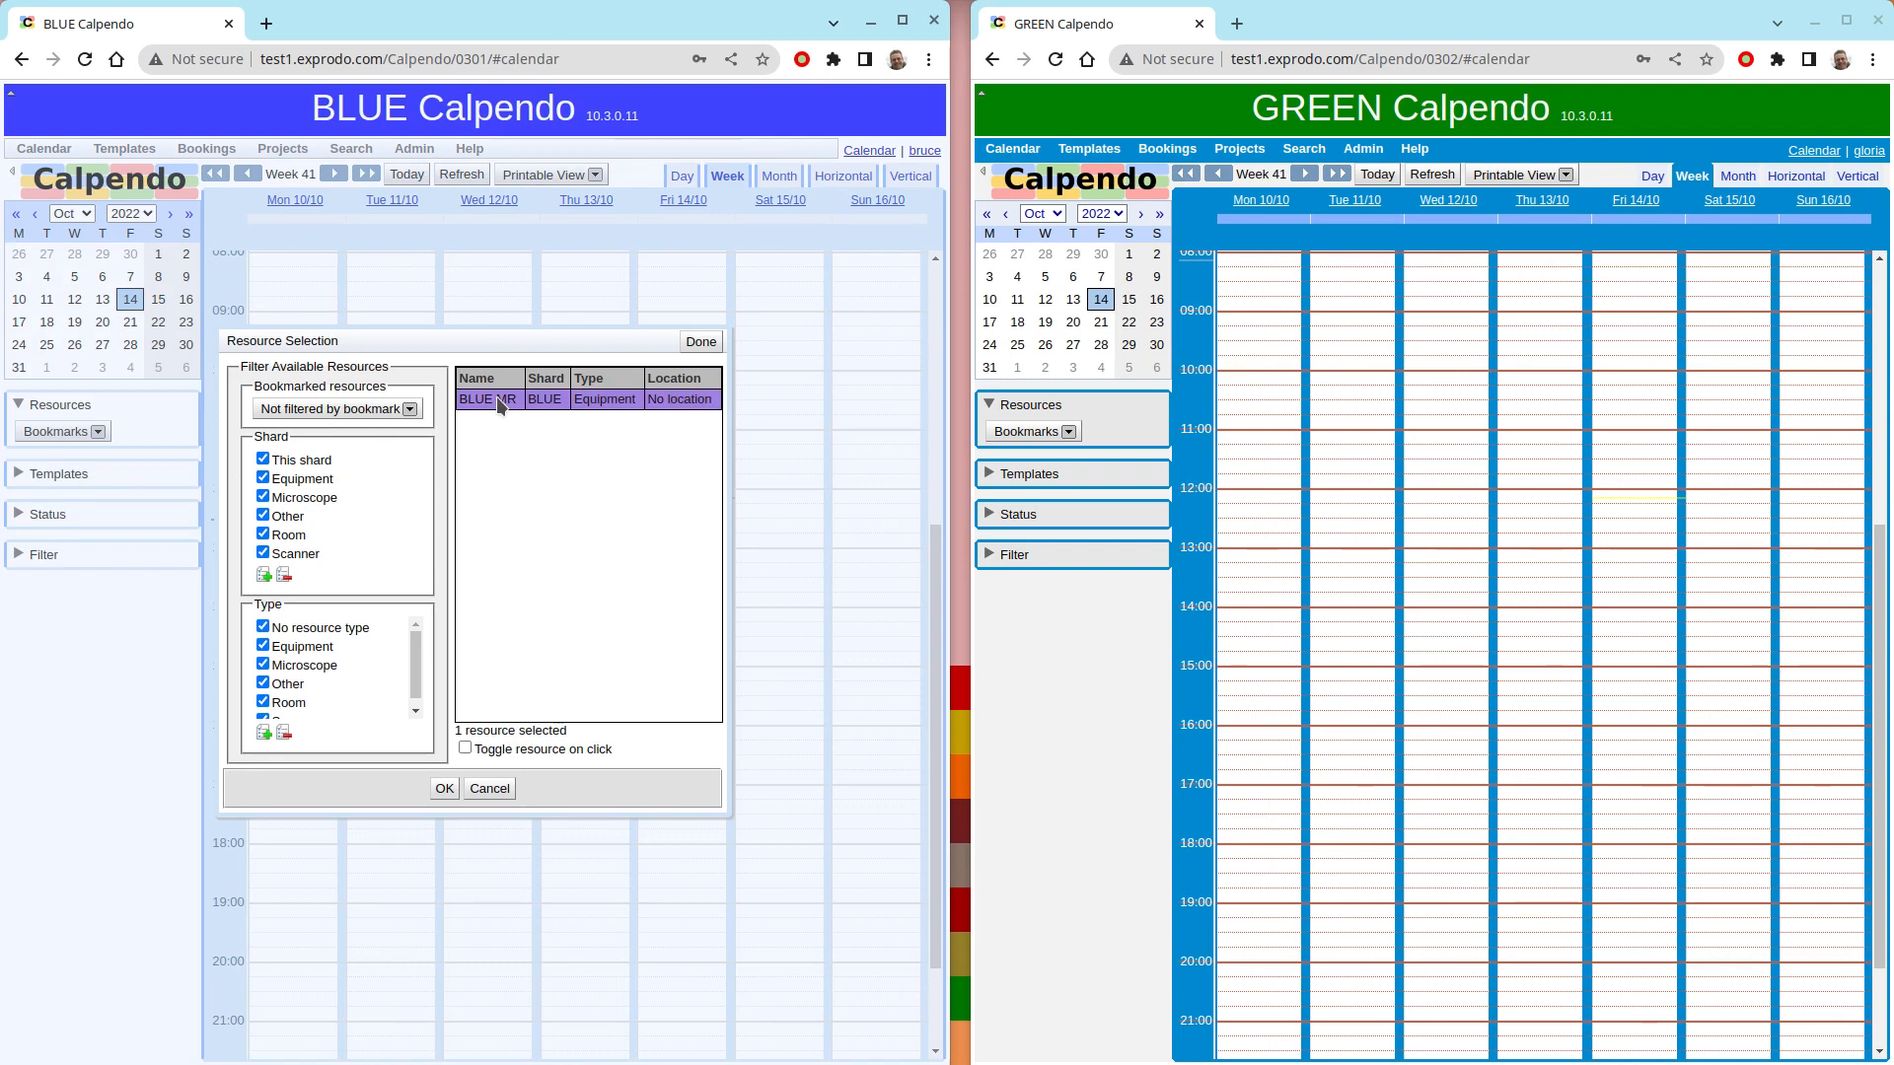
click(449, 788)
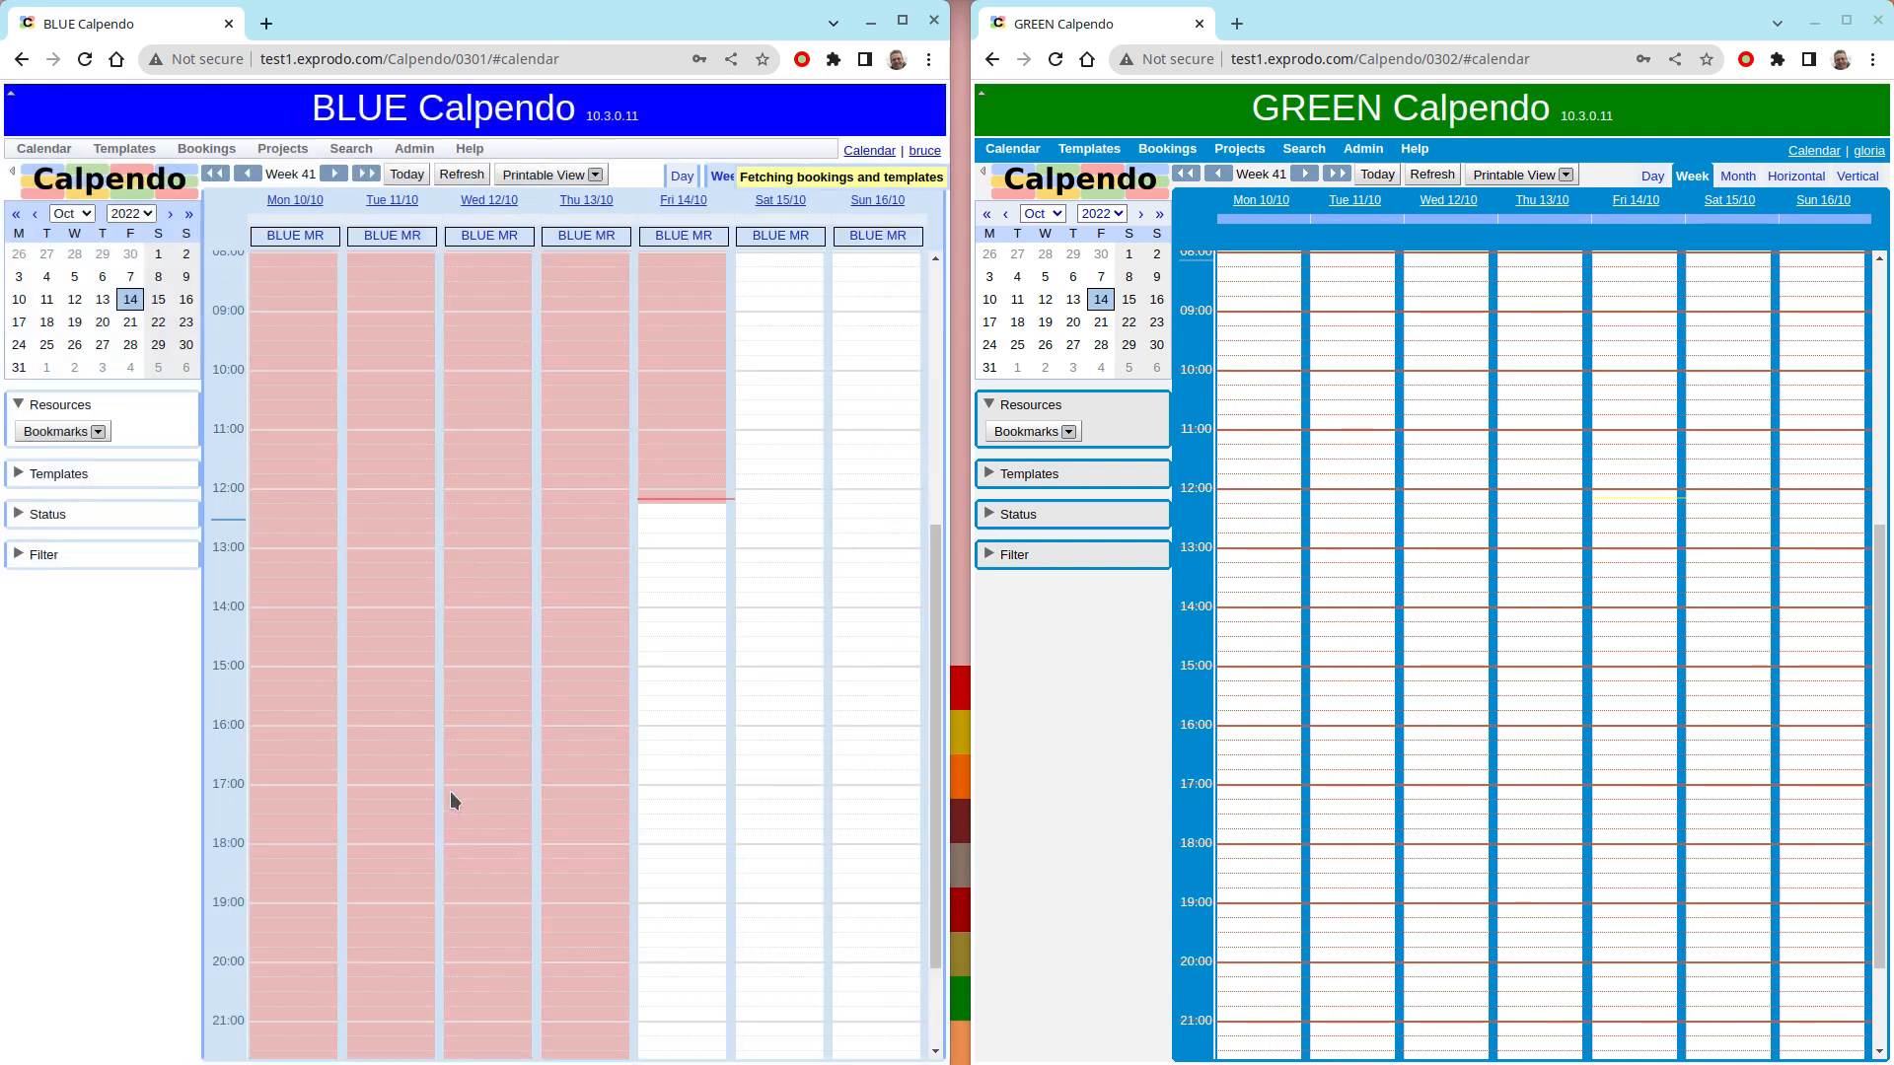
- Display BLUE MR and GREEN LM on the GREEN calendar, and show only Friday 14/10 in both calendars
click(1049, 434)
click(1045, 485)
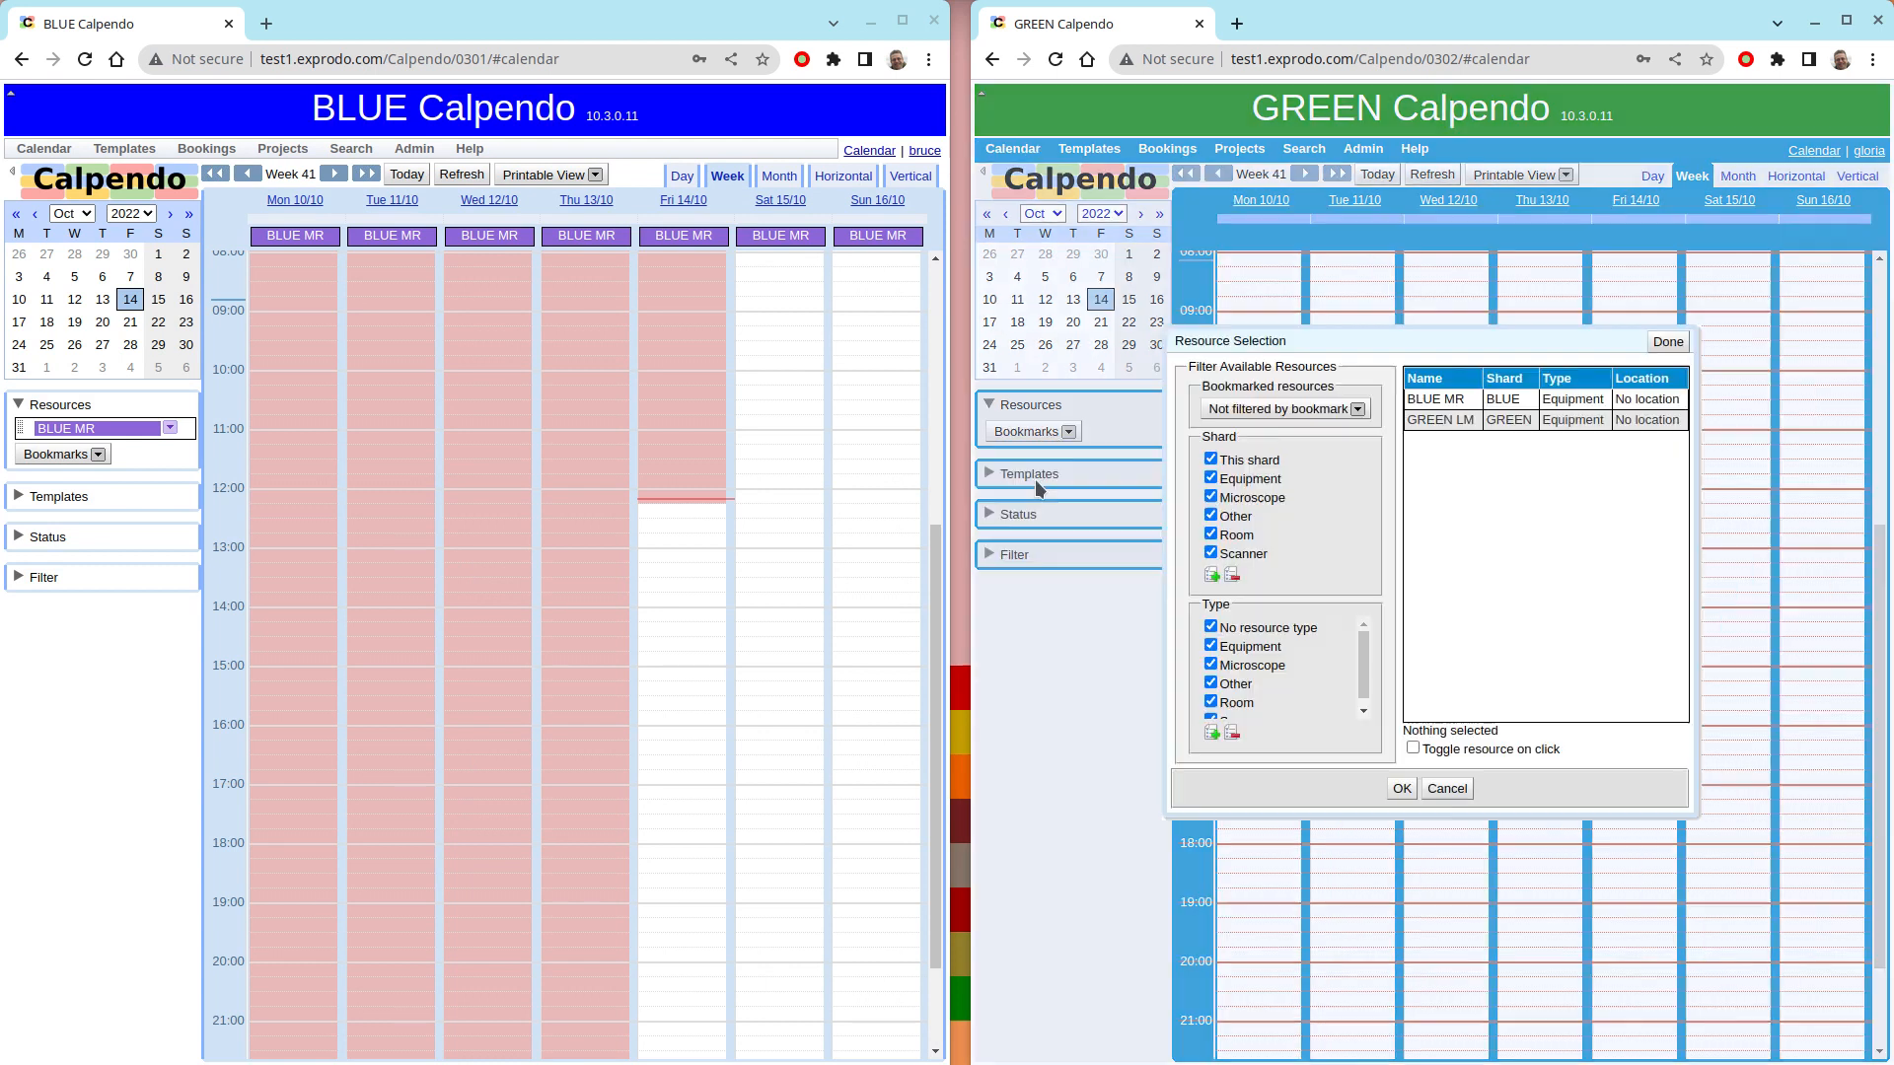
click(1450, 404)
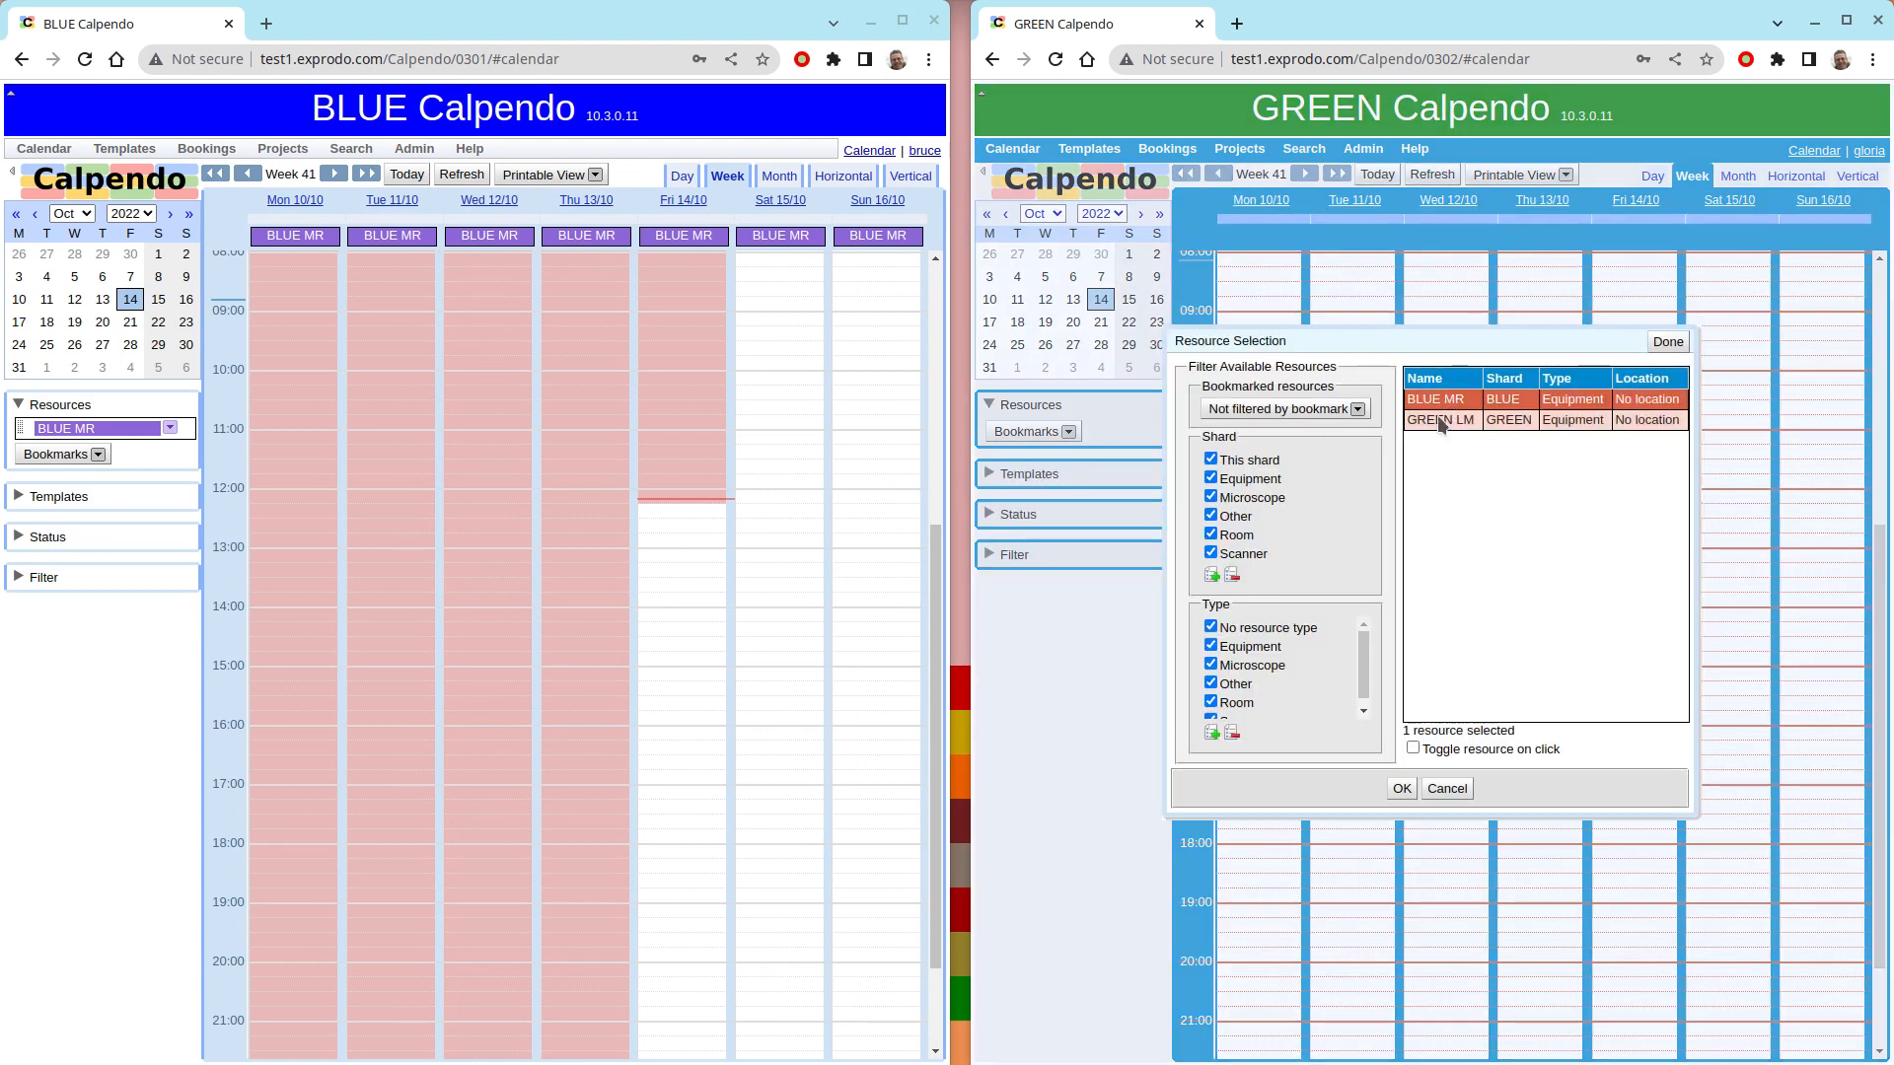
ctrl+click(1442, 422)
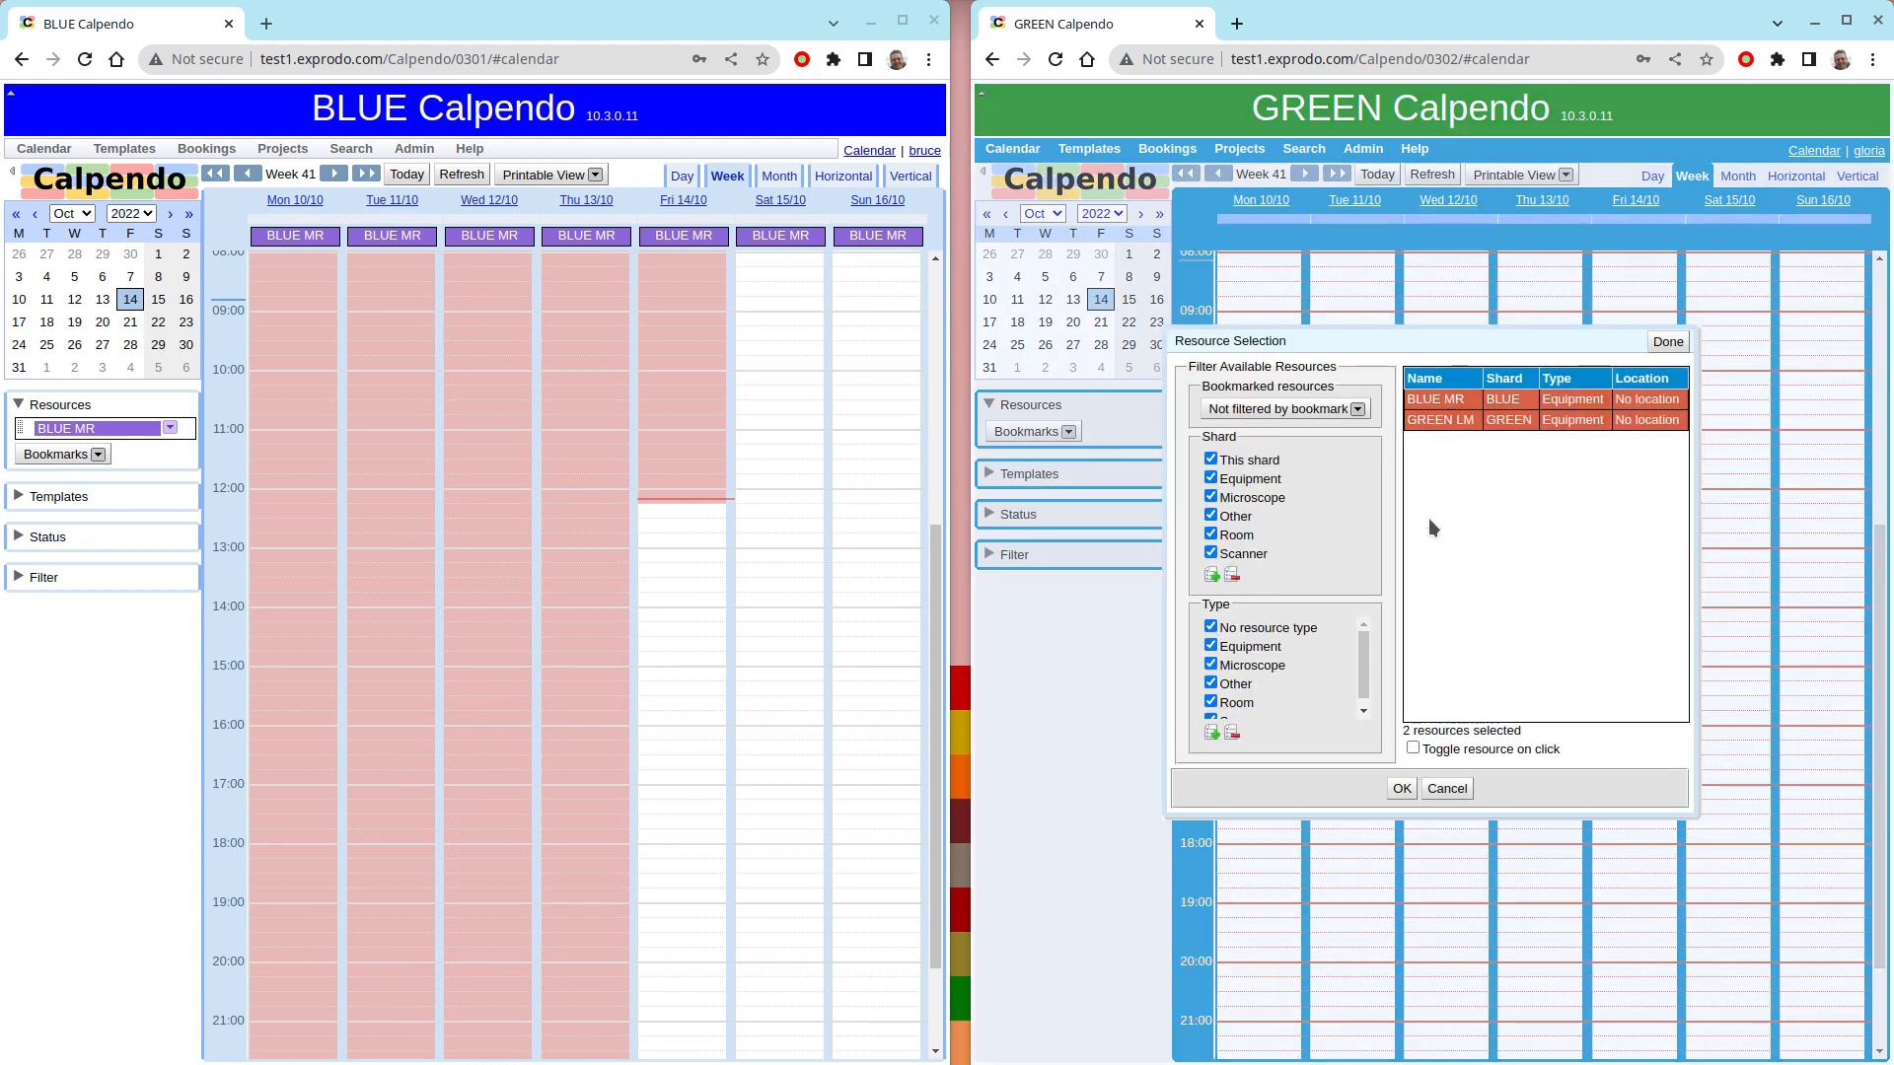
click(1402, 788)
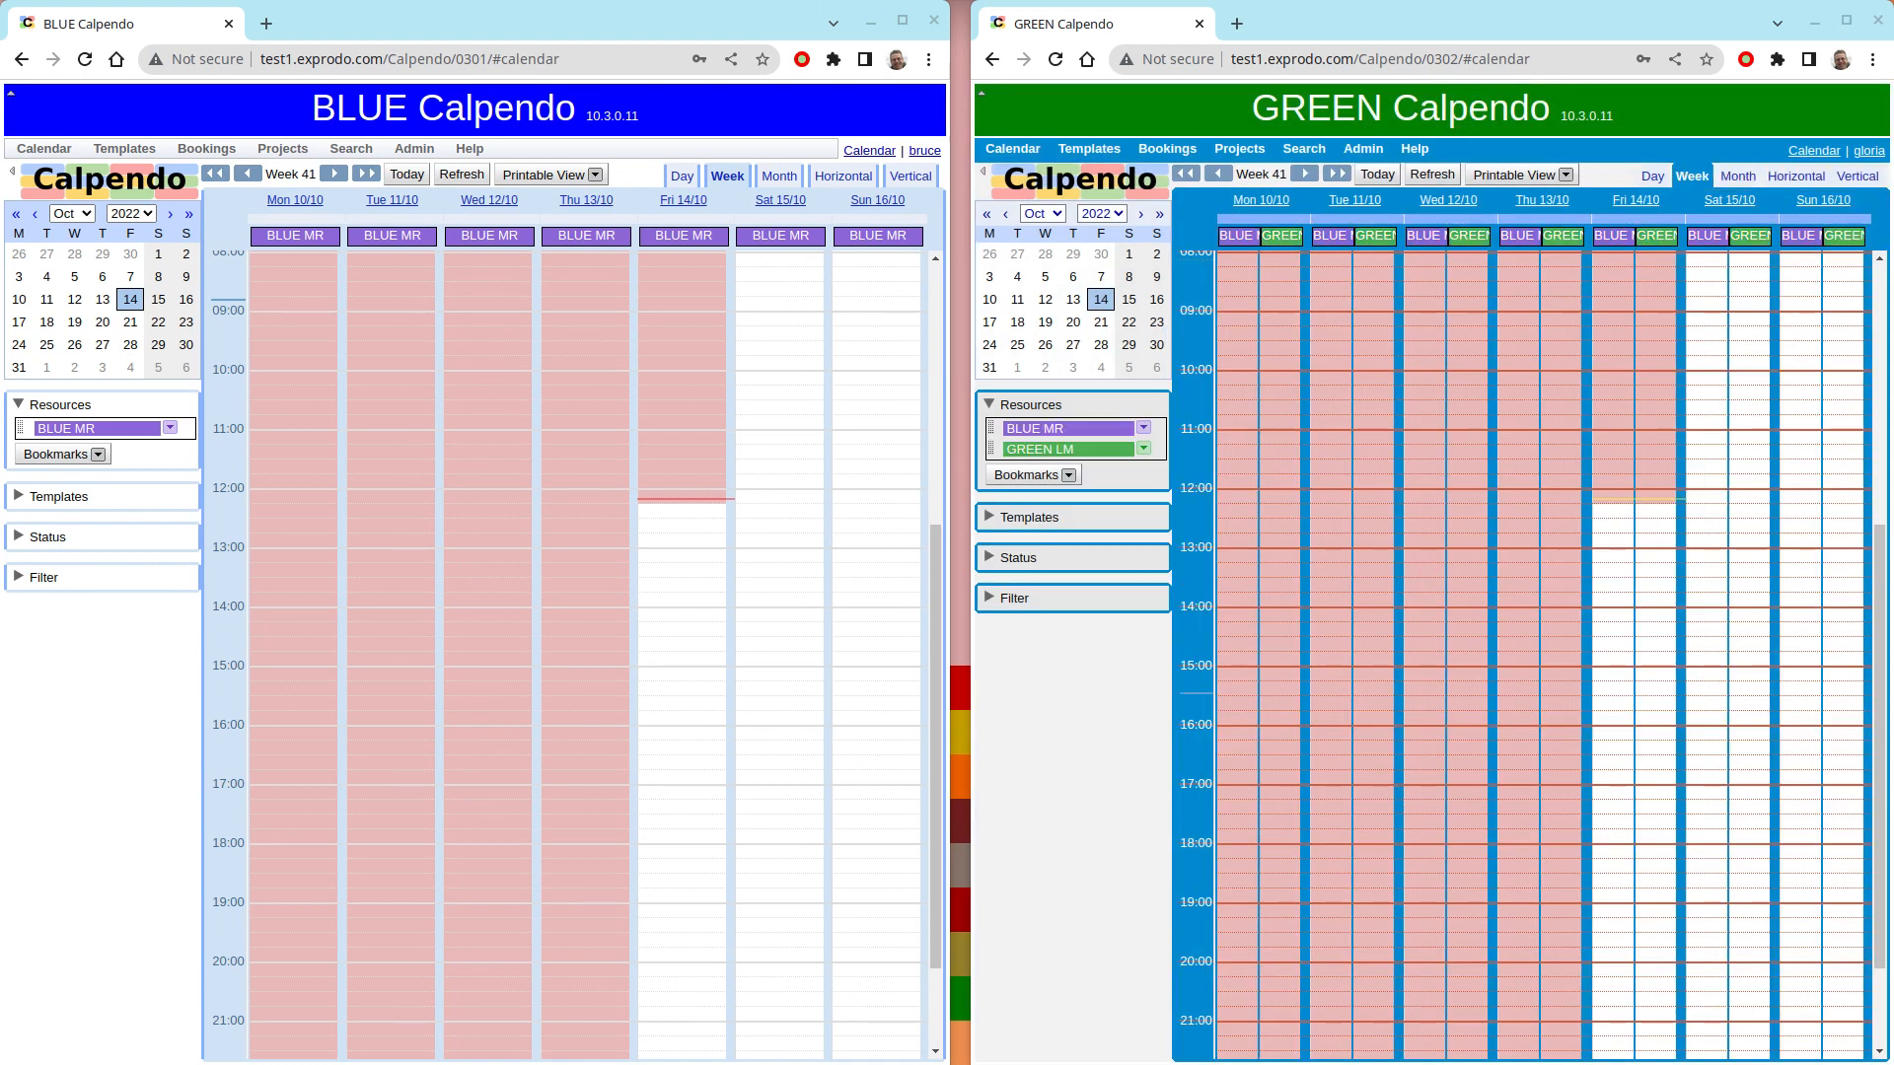
click(1637, 201)
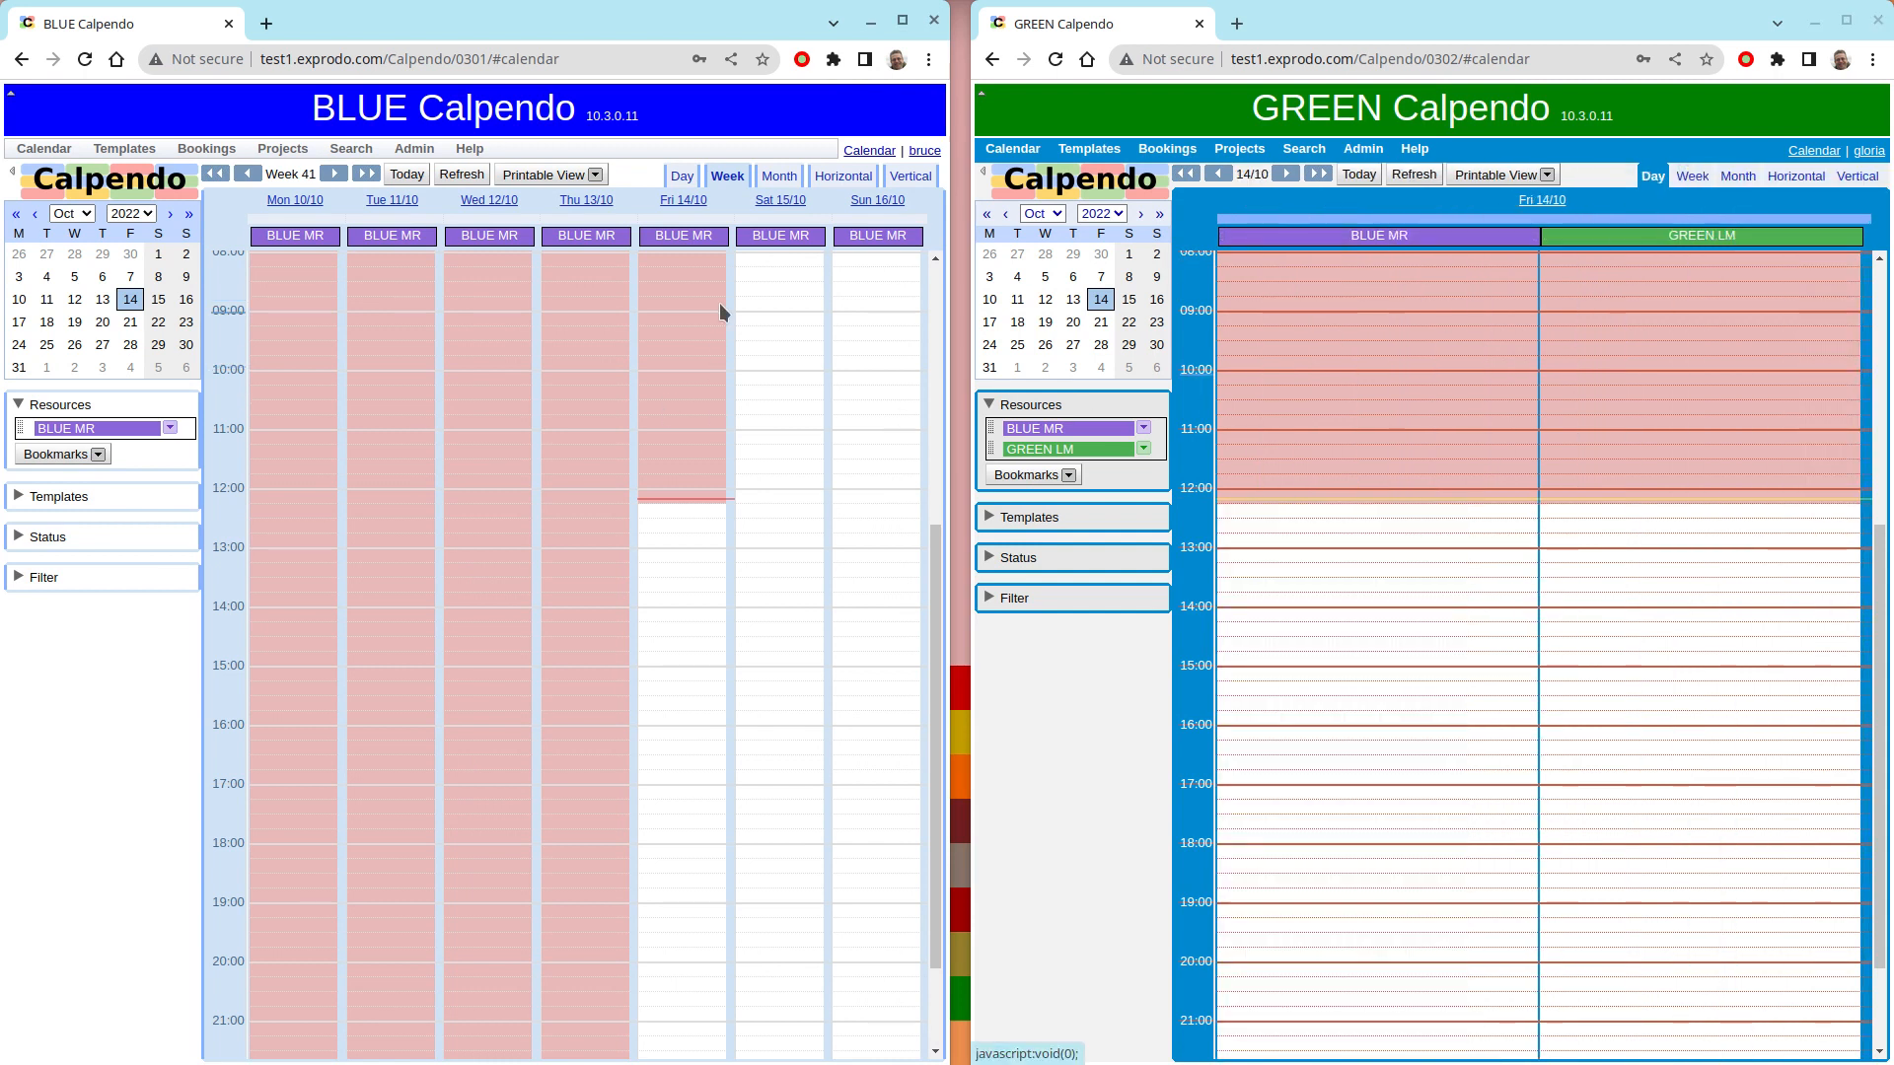
click(681, 201)
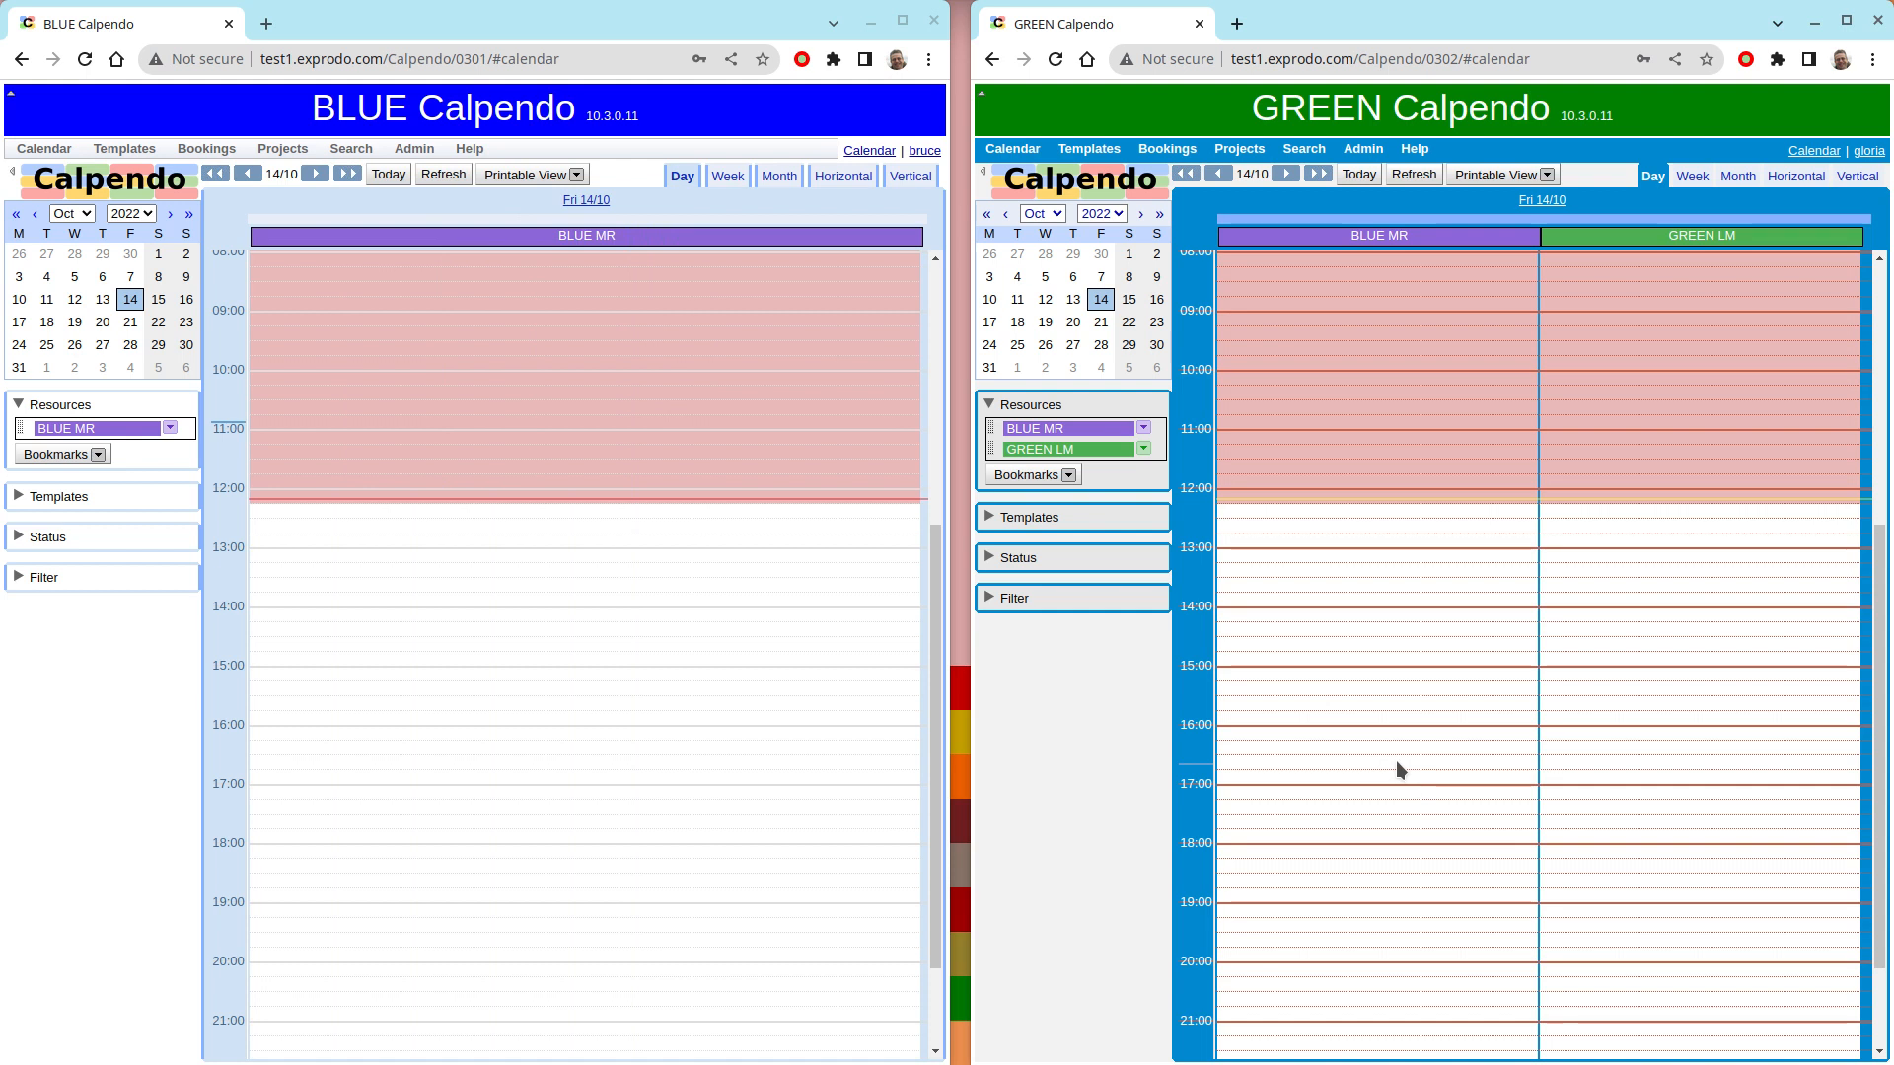
- Book GREEN LM on the GREEN calendar for 14 Oct 2022 from 16:00 to 20:00
click(1594, 676)
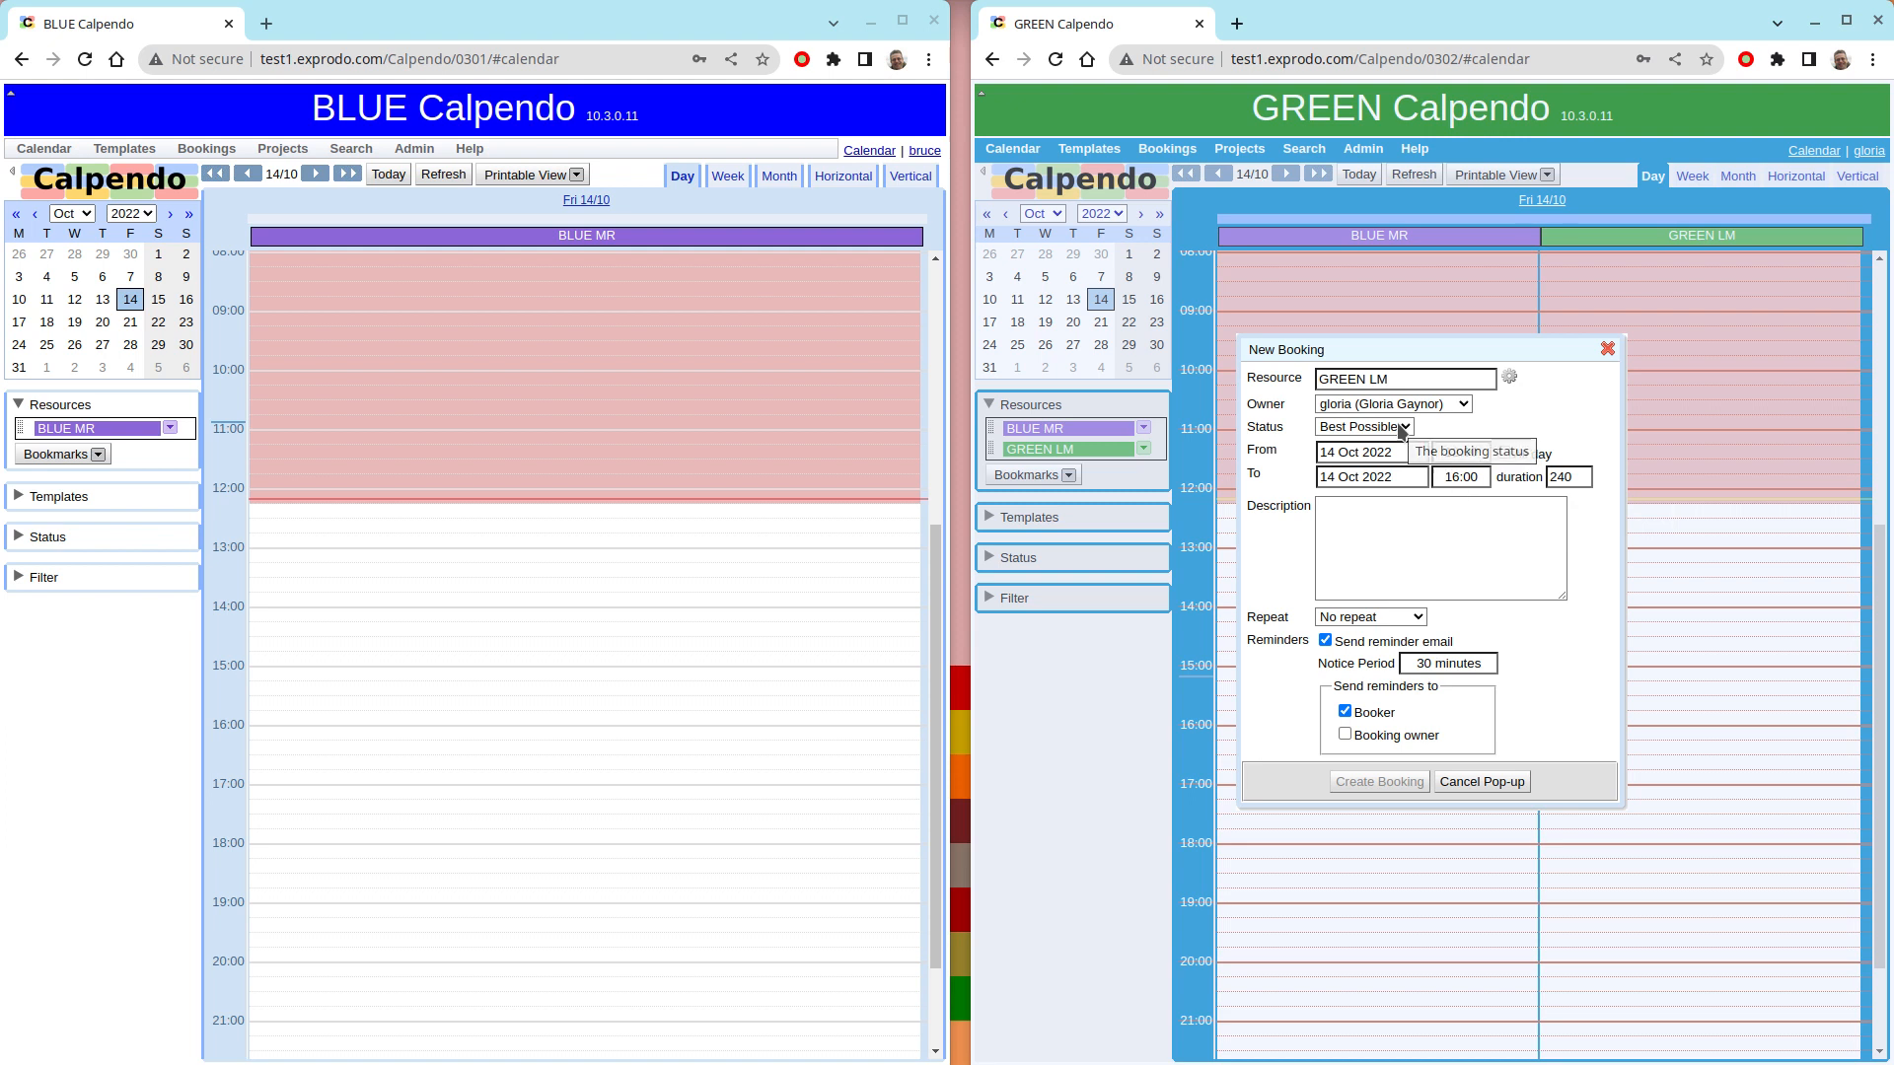
click(1480, 782)
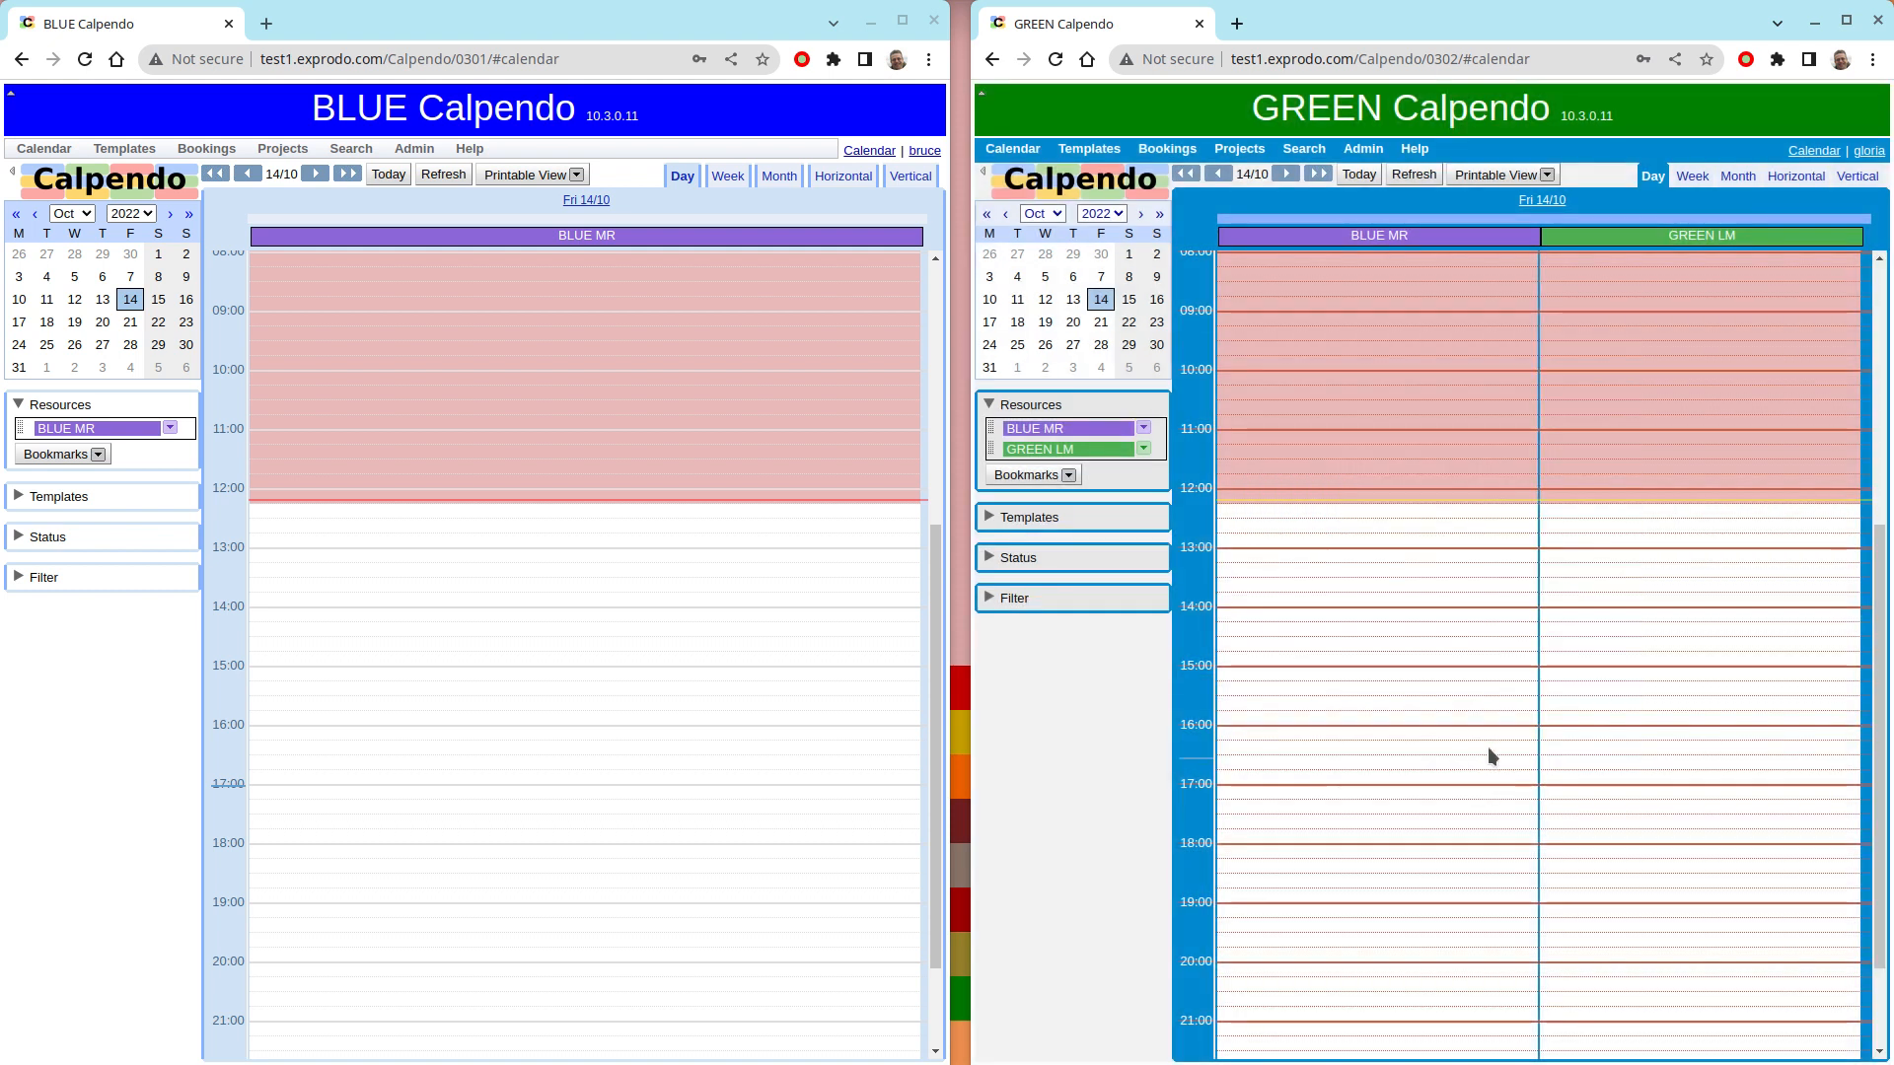
click(1633, 807)
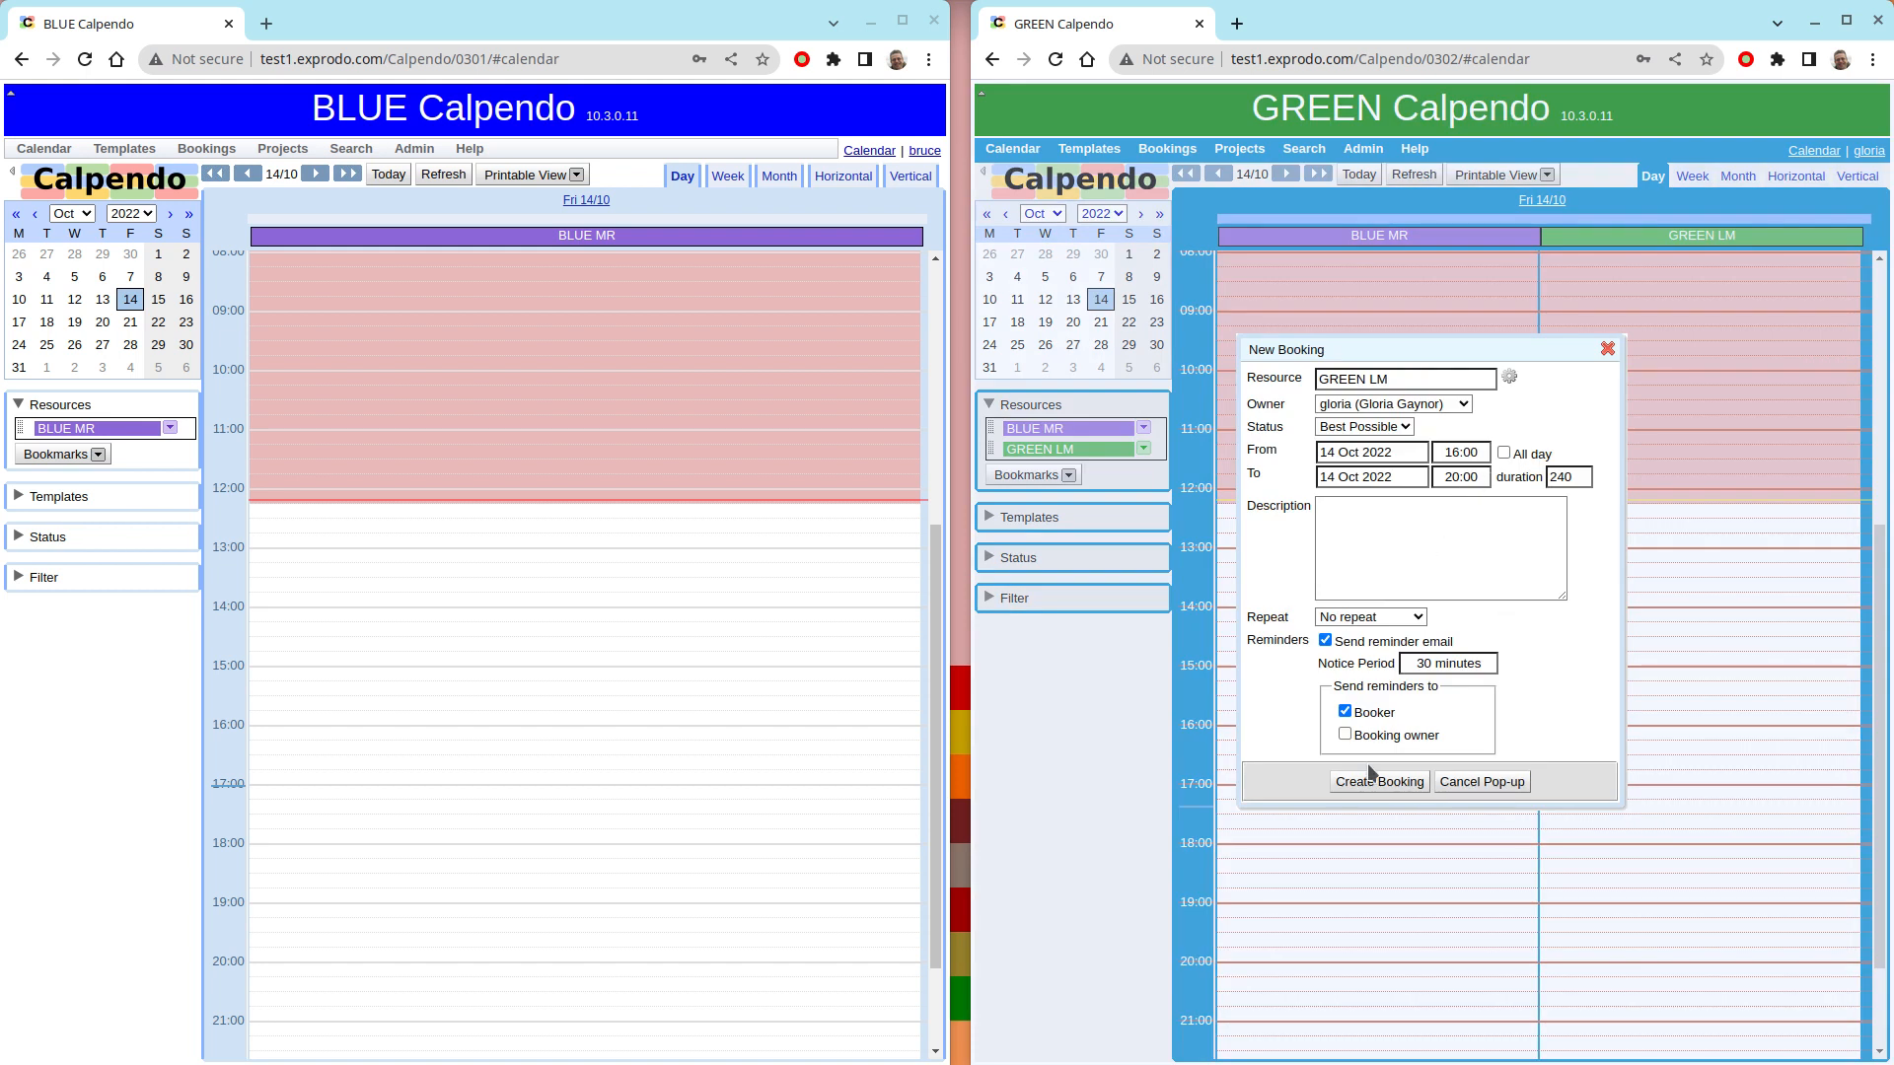
click(1377, 782)
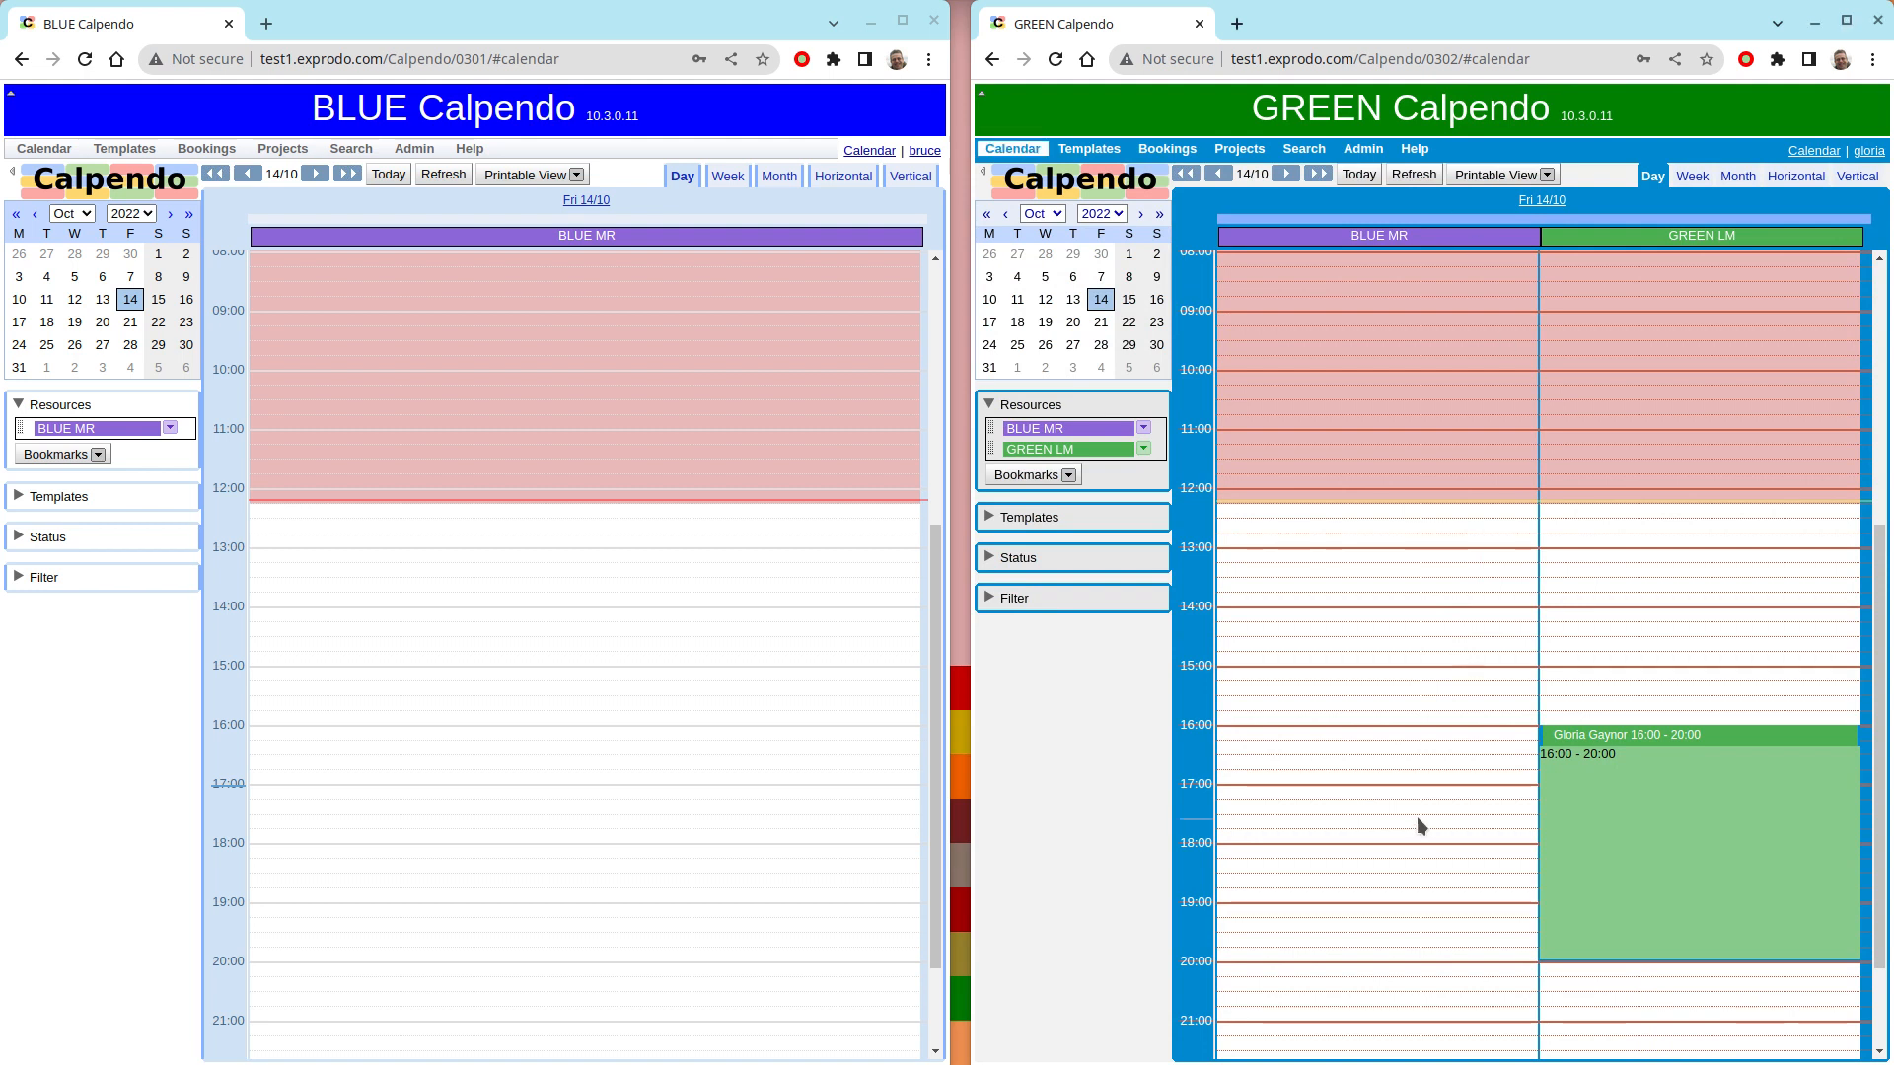
- Book BLUE MR from the GREEN calendar for 16:00 to 17:00 on 14 Oct 2022 and refresh the BLUE calendar
click(1362, 732)
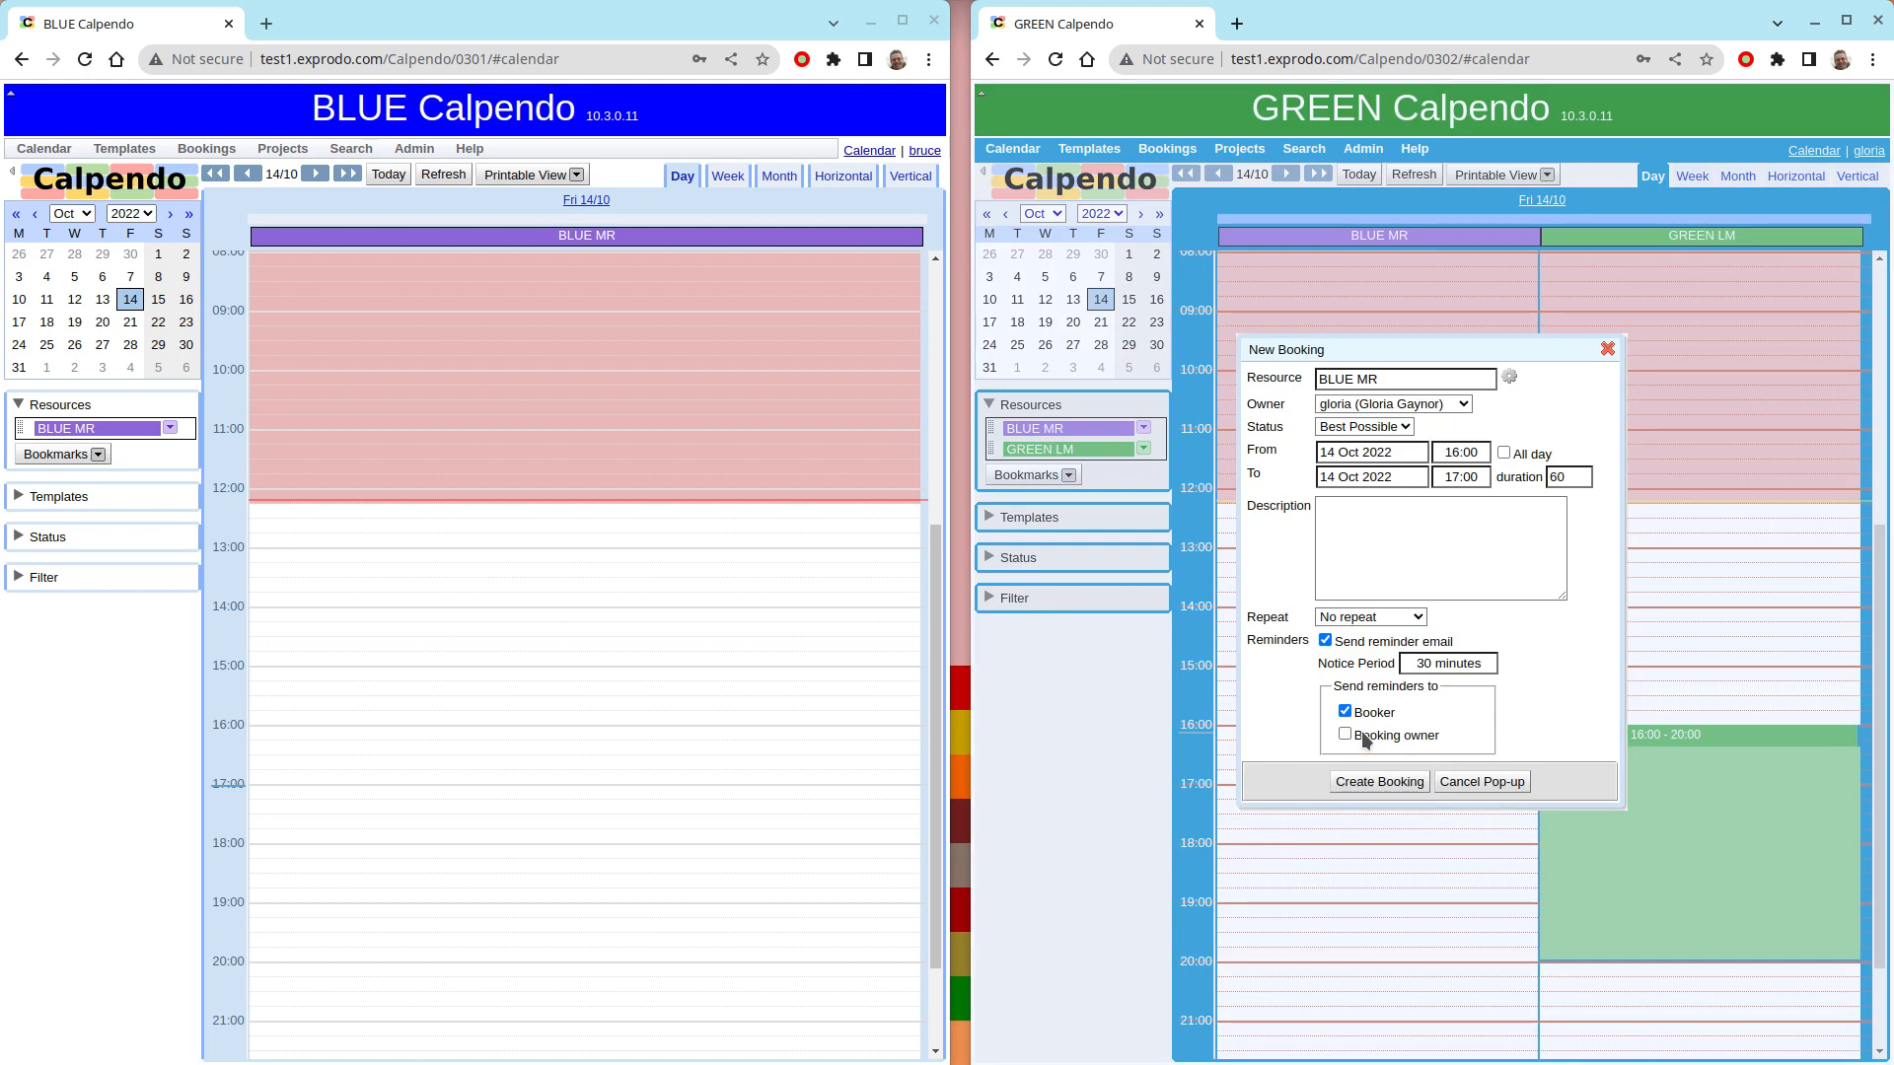
click(1378, 783)
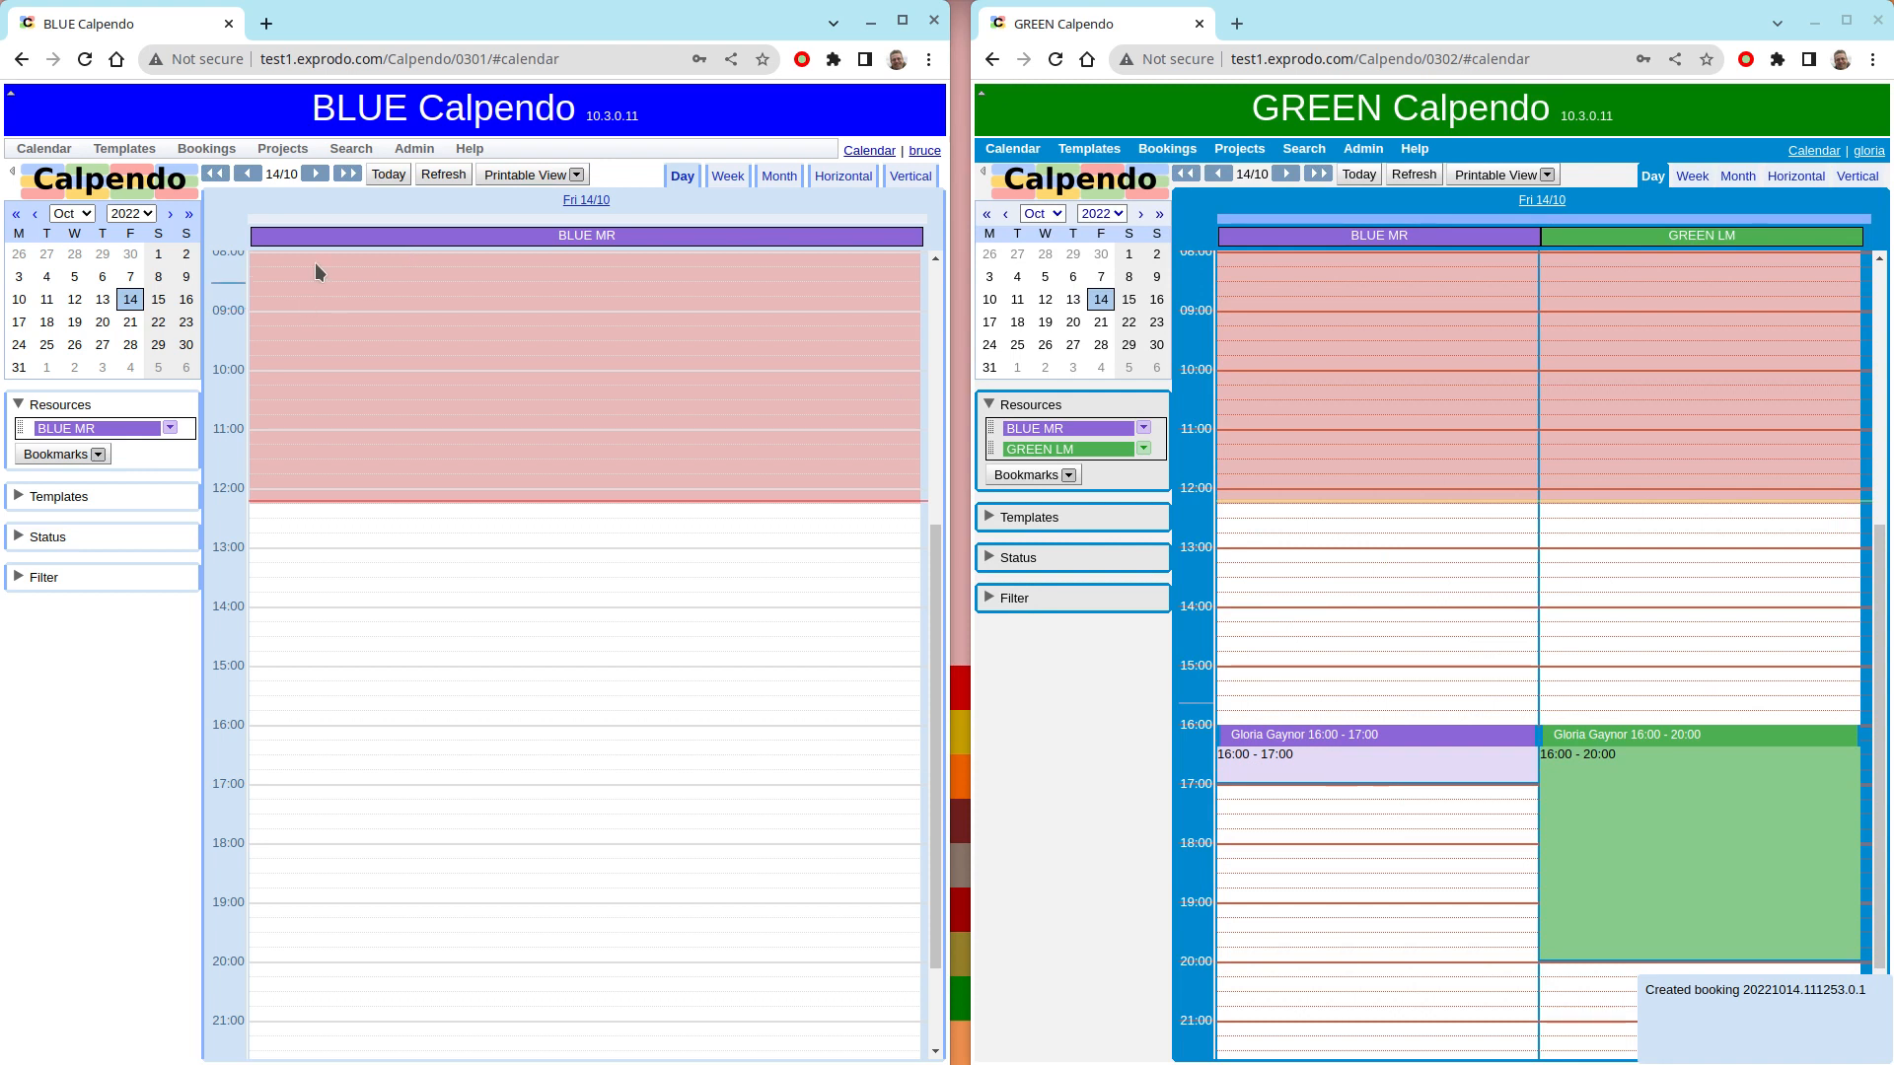
click(434, 175)
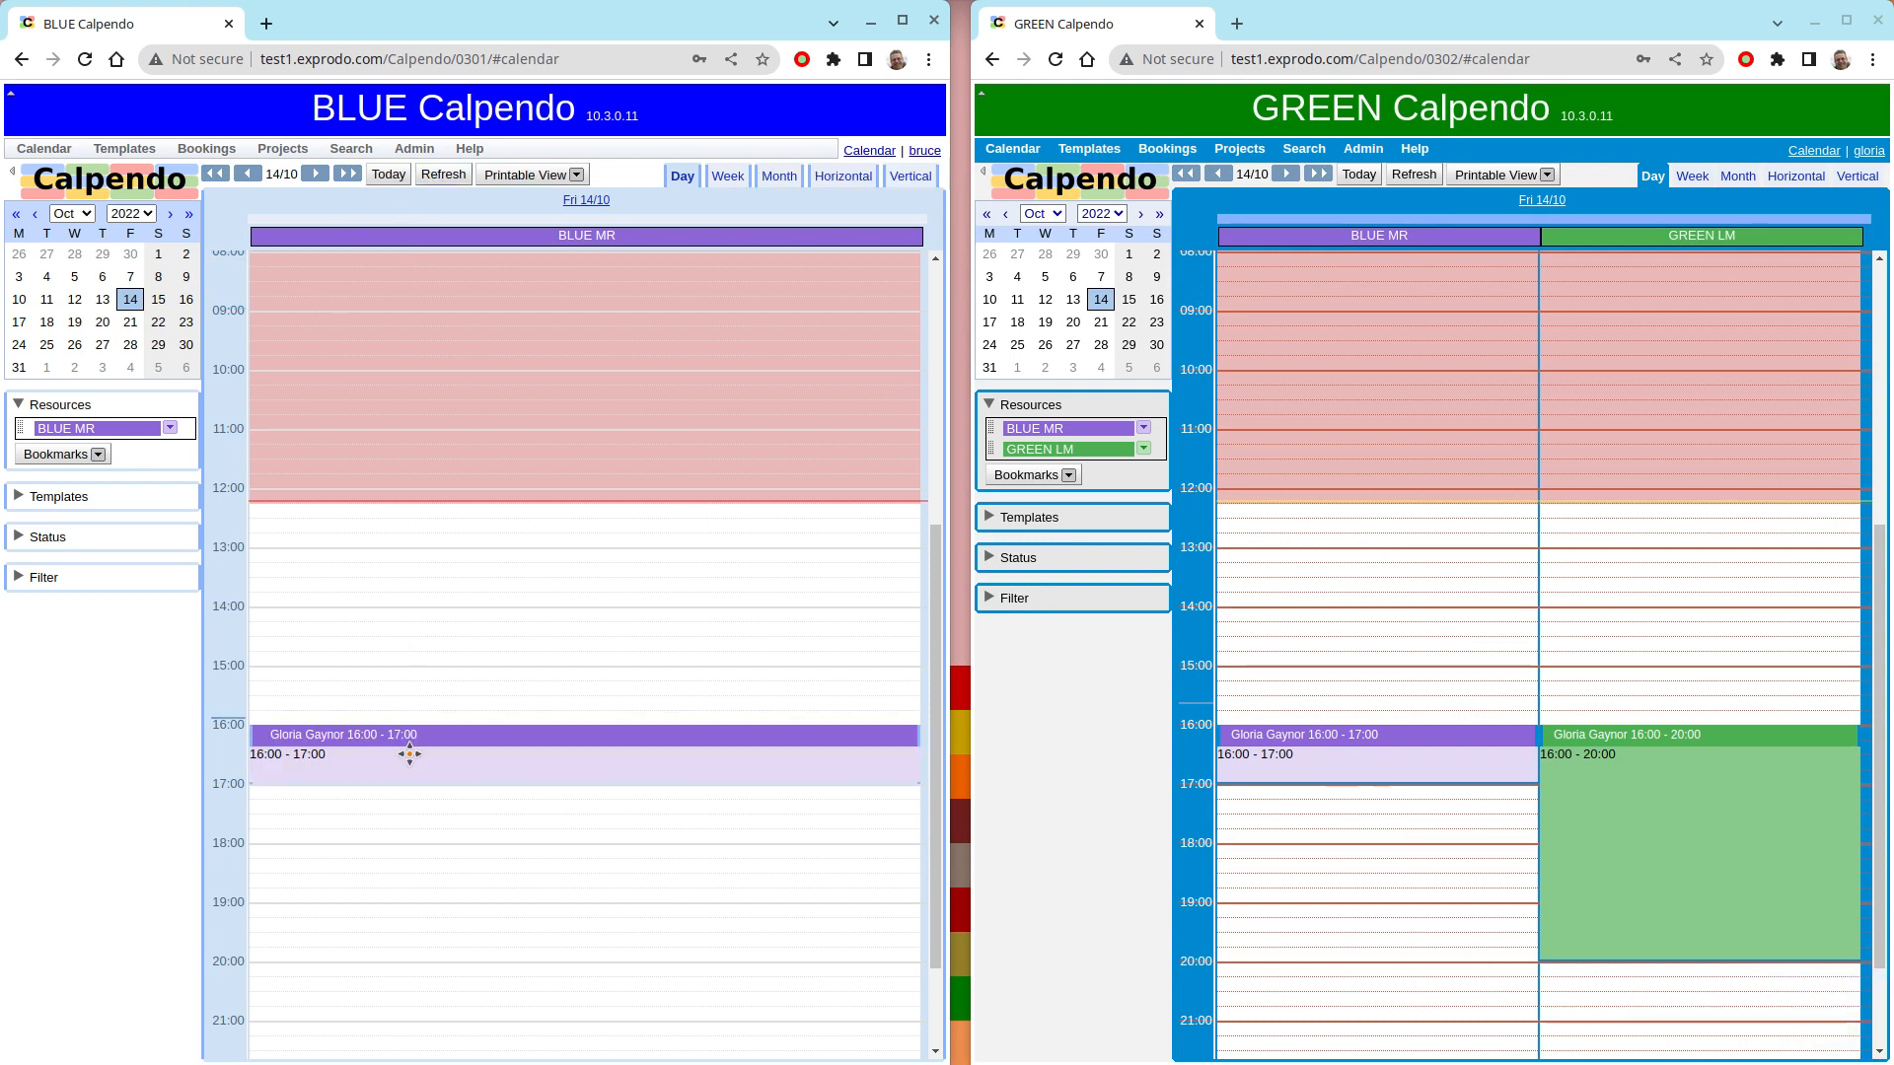
- Try to book BLUE MR from the GREEN calendar for 17:00 to 18:00, directly after the existing booking
click(1244, 789)
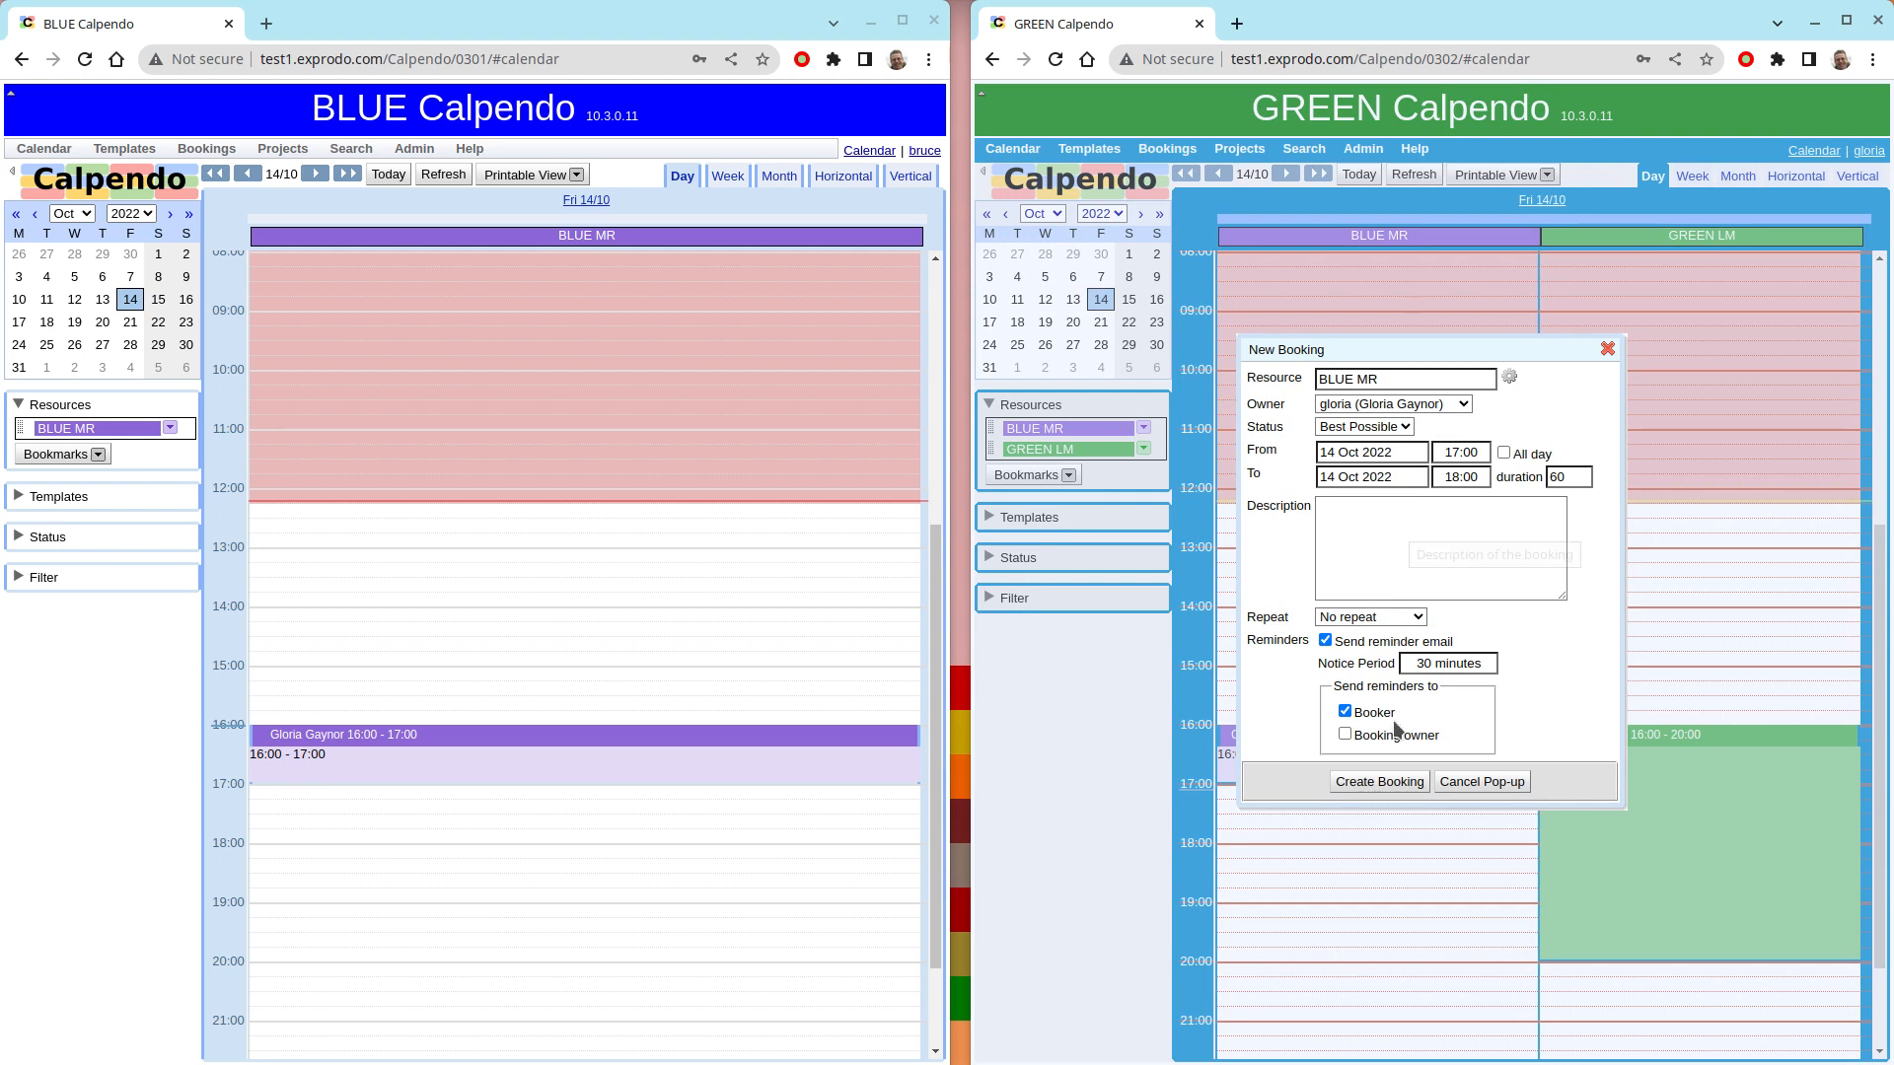
click(1380, 784)
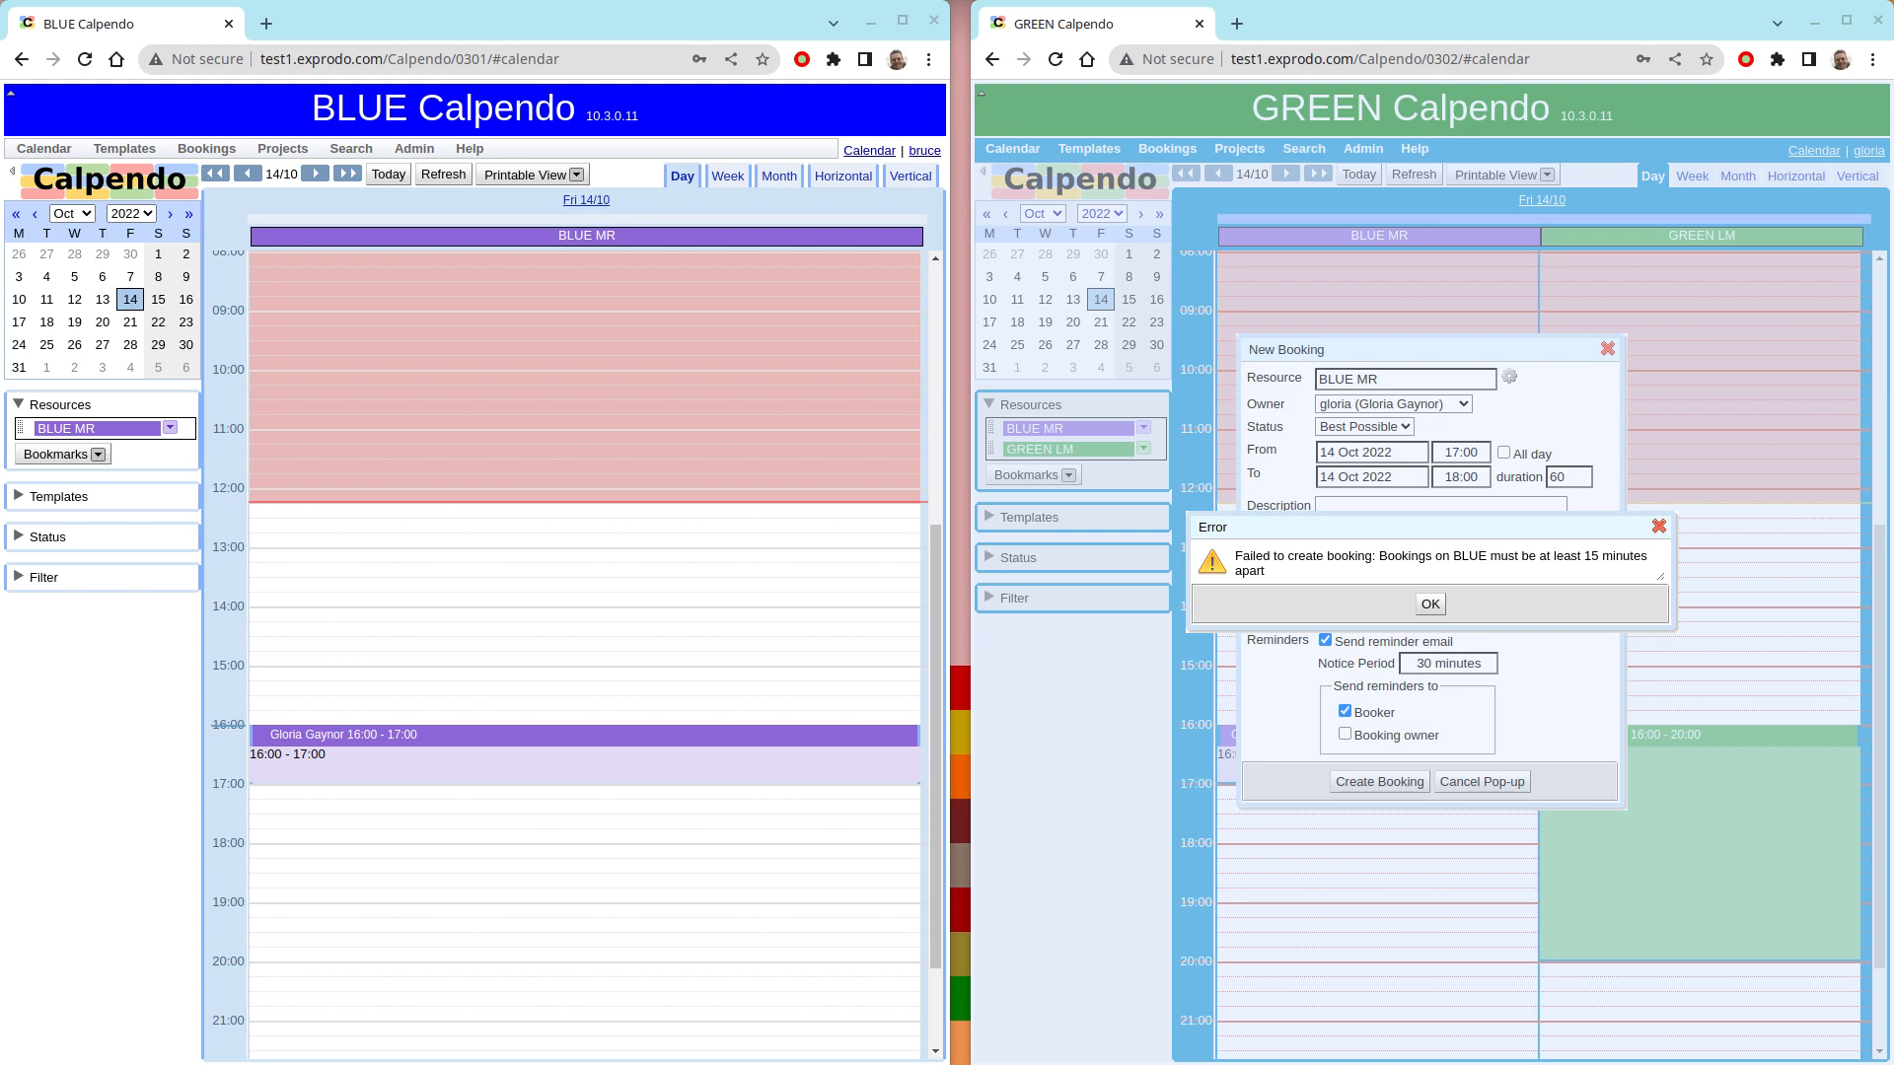
click(1430, 603)
- Change the new BLUE MR booking to 17:15 to 18:15, create it, and refresh the BLUE calendar
click(1462, 451)
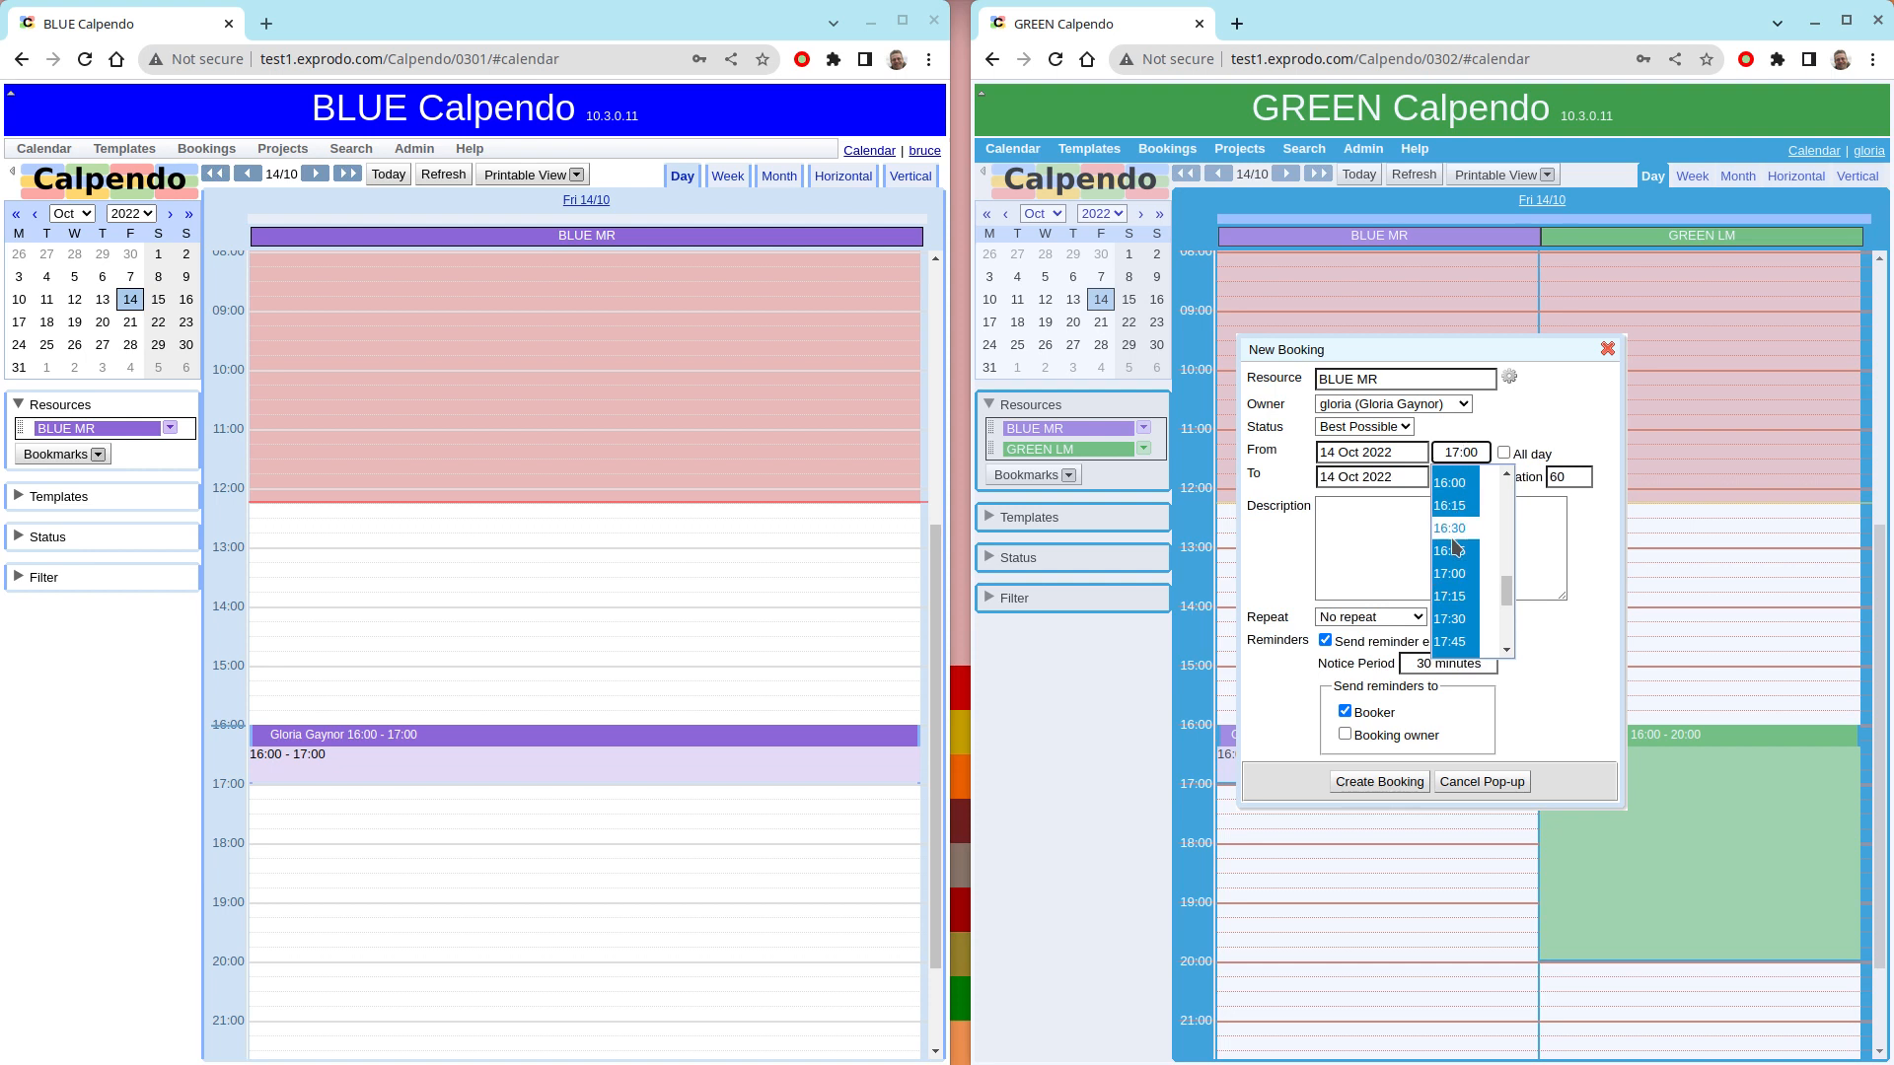
click(1452, 596)
key(Tab)
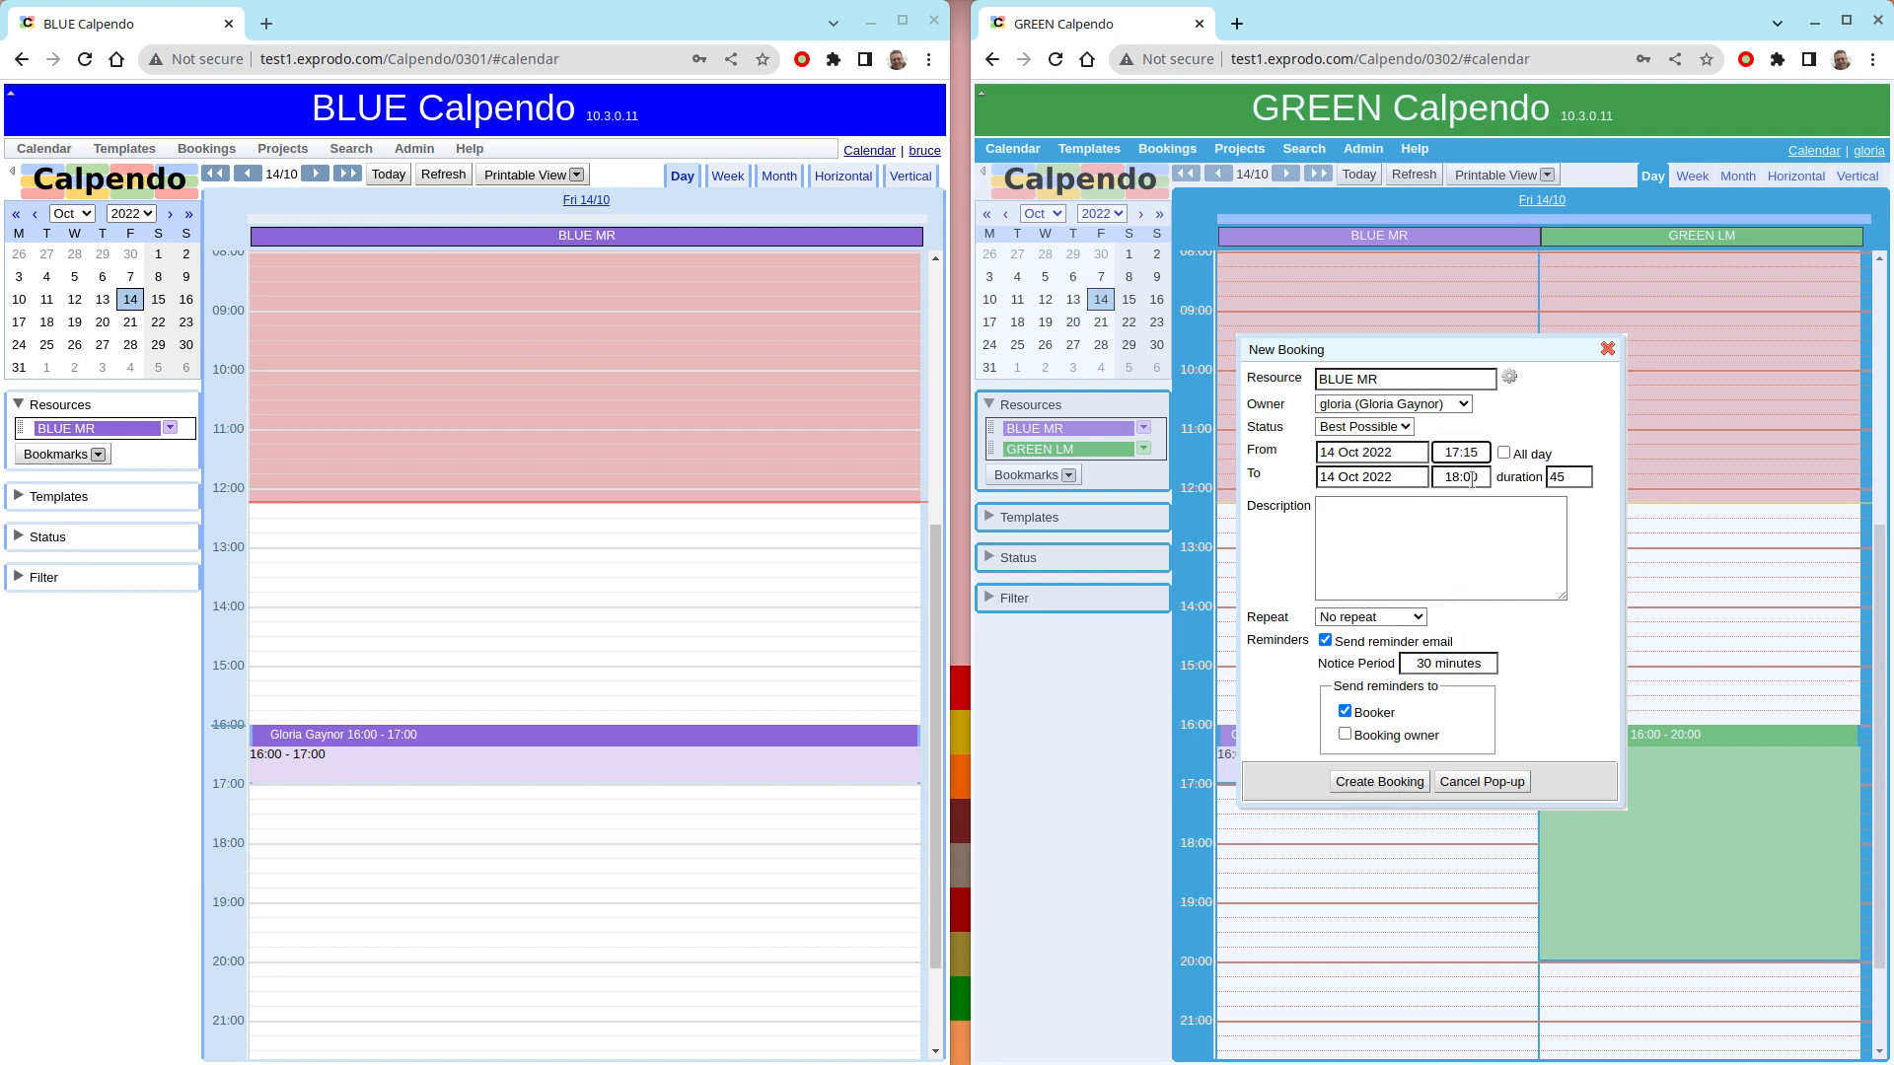
click(1452, 621)
click(1378, 782)
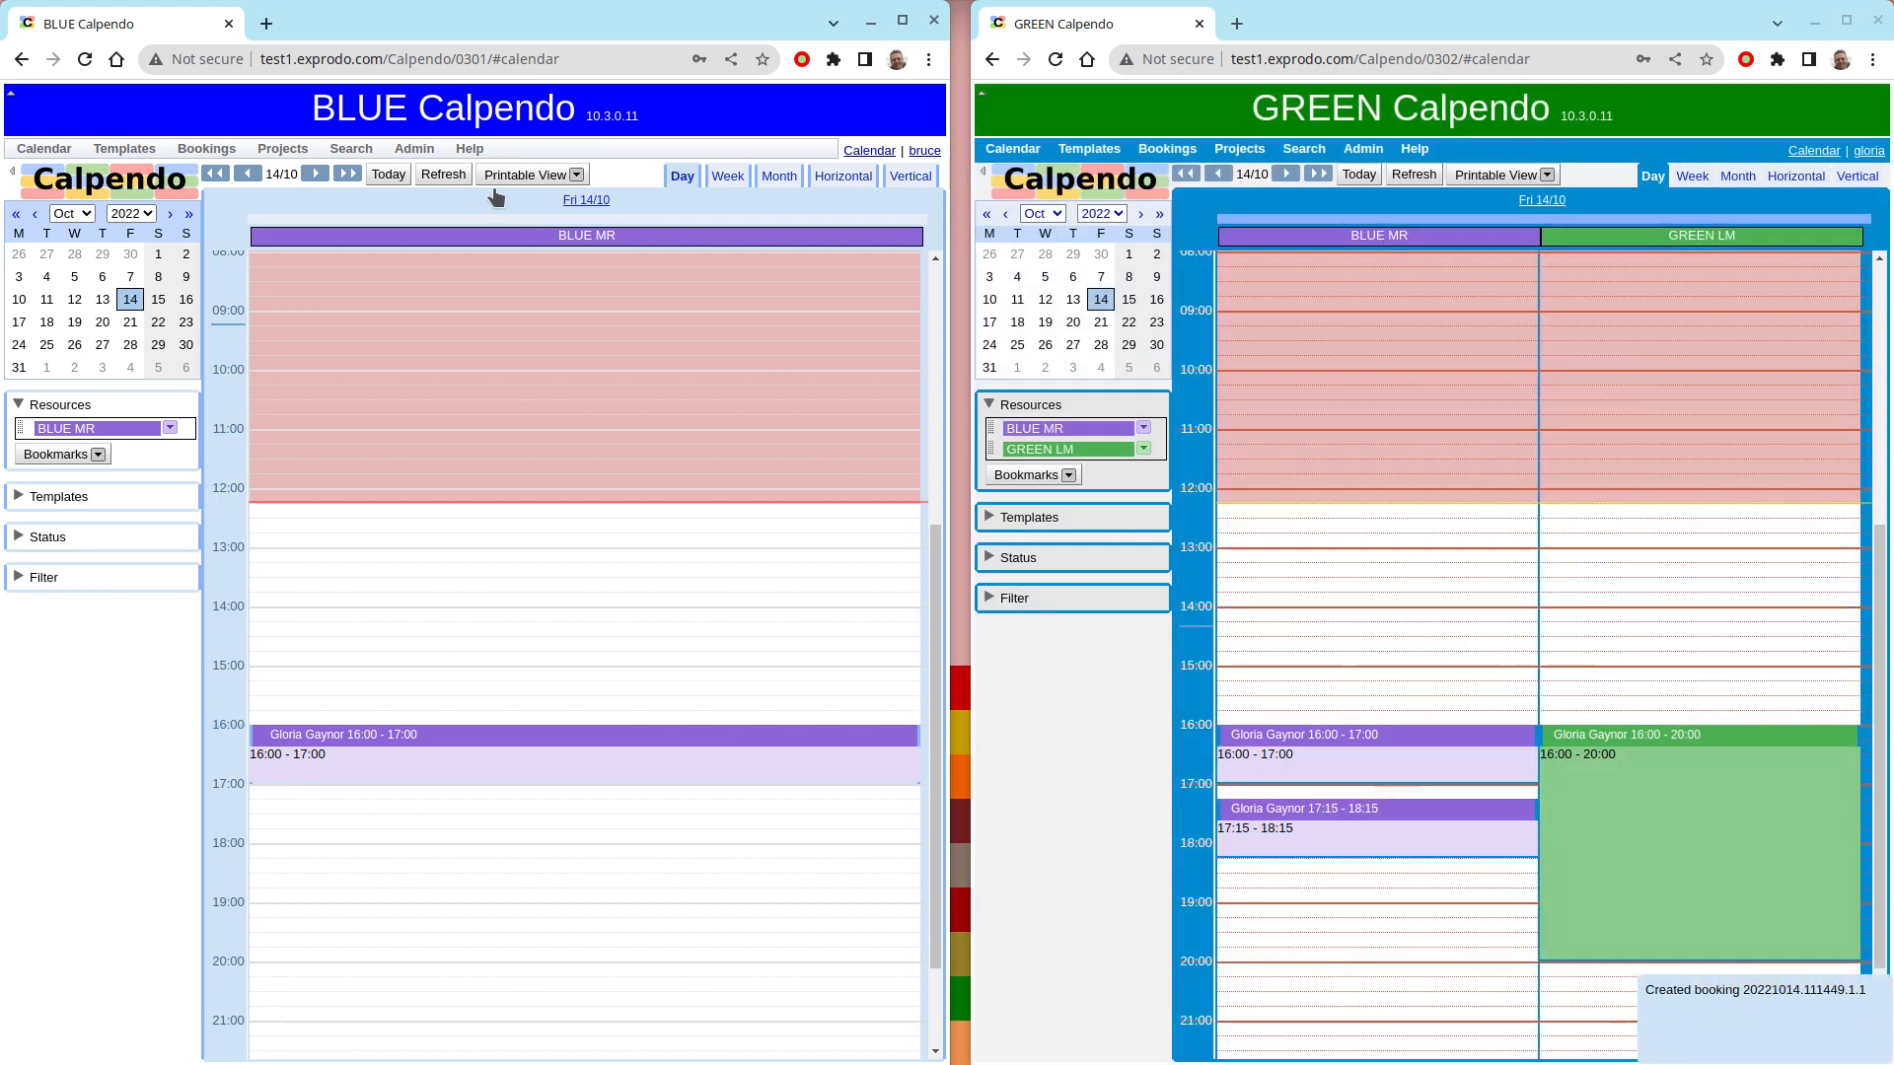
click(443, 176)
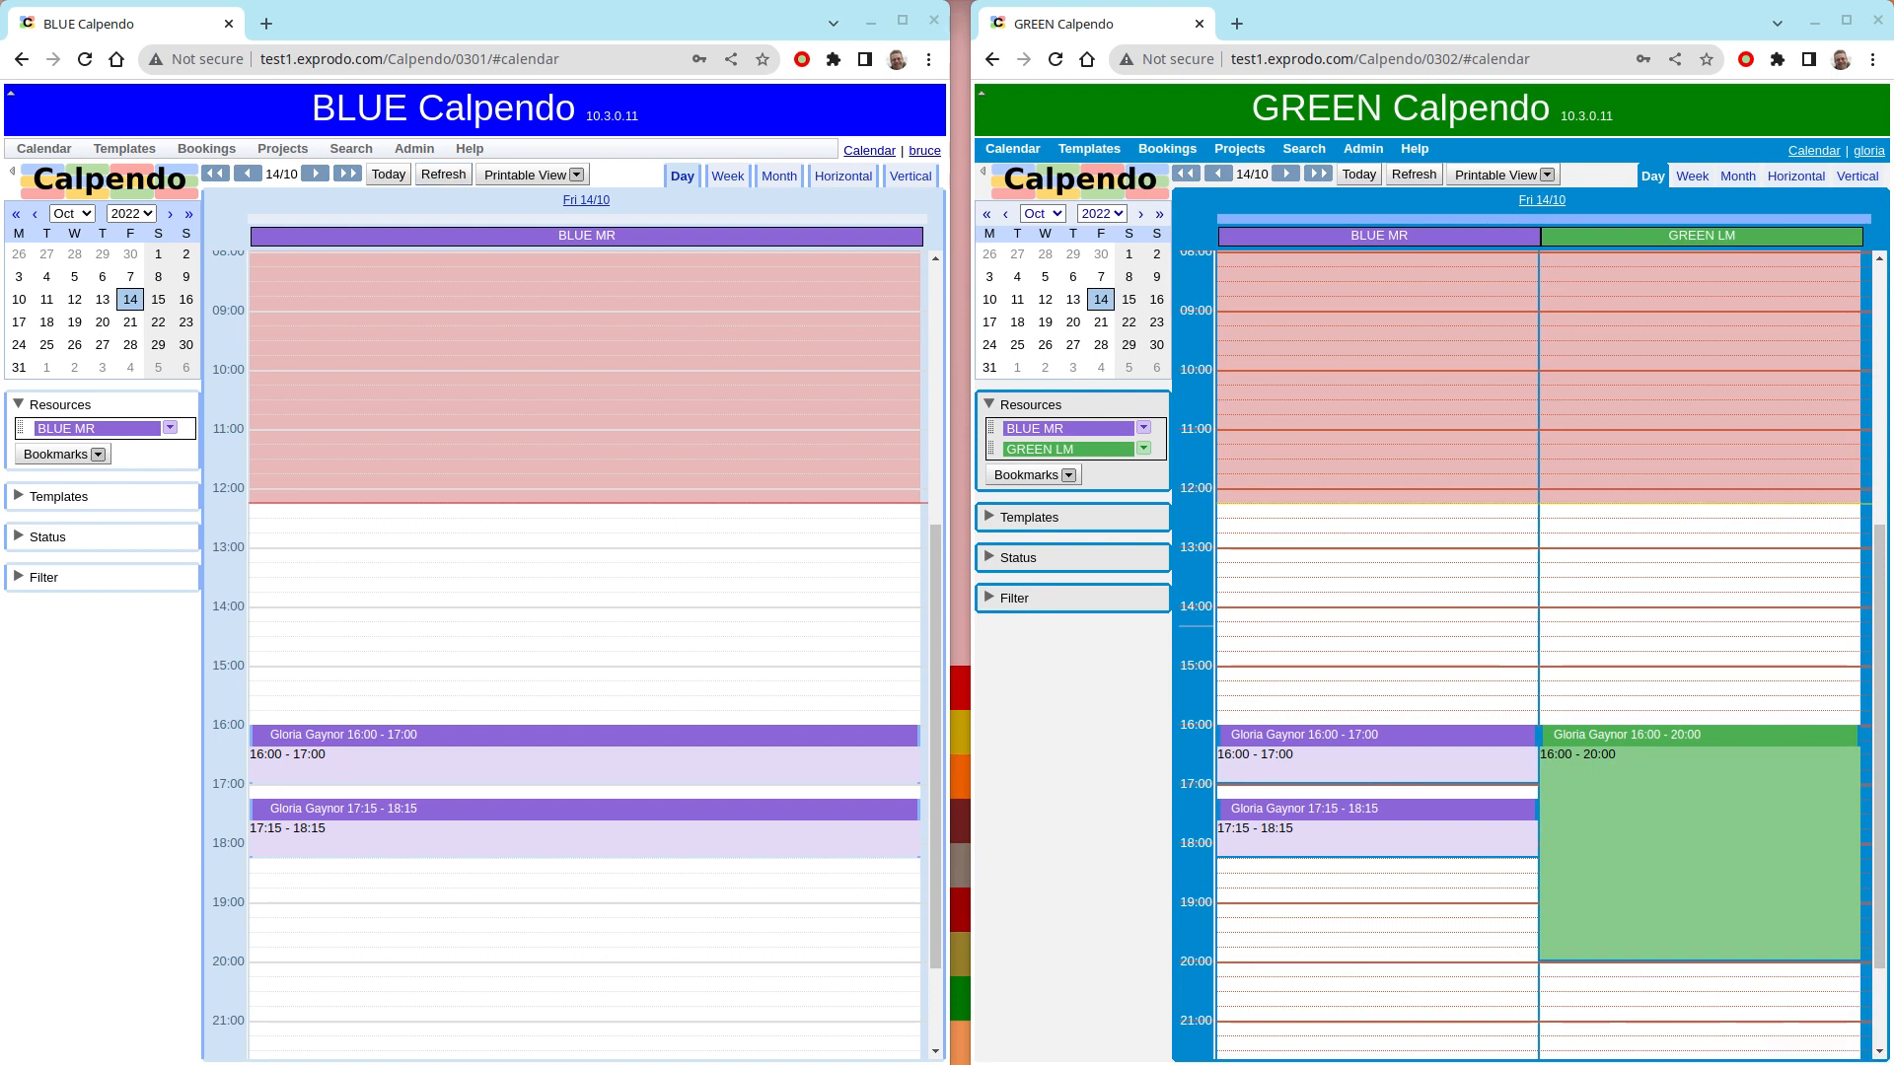
- Open the booking search in GREEN Calpendo and widen its window to show all report columns
click(1167, 154)
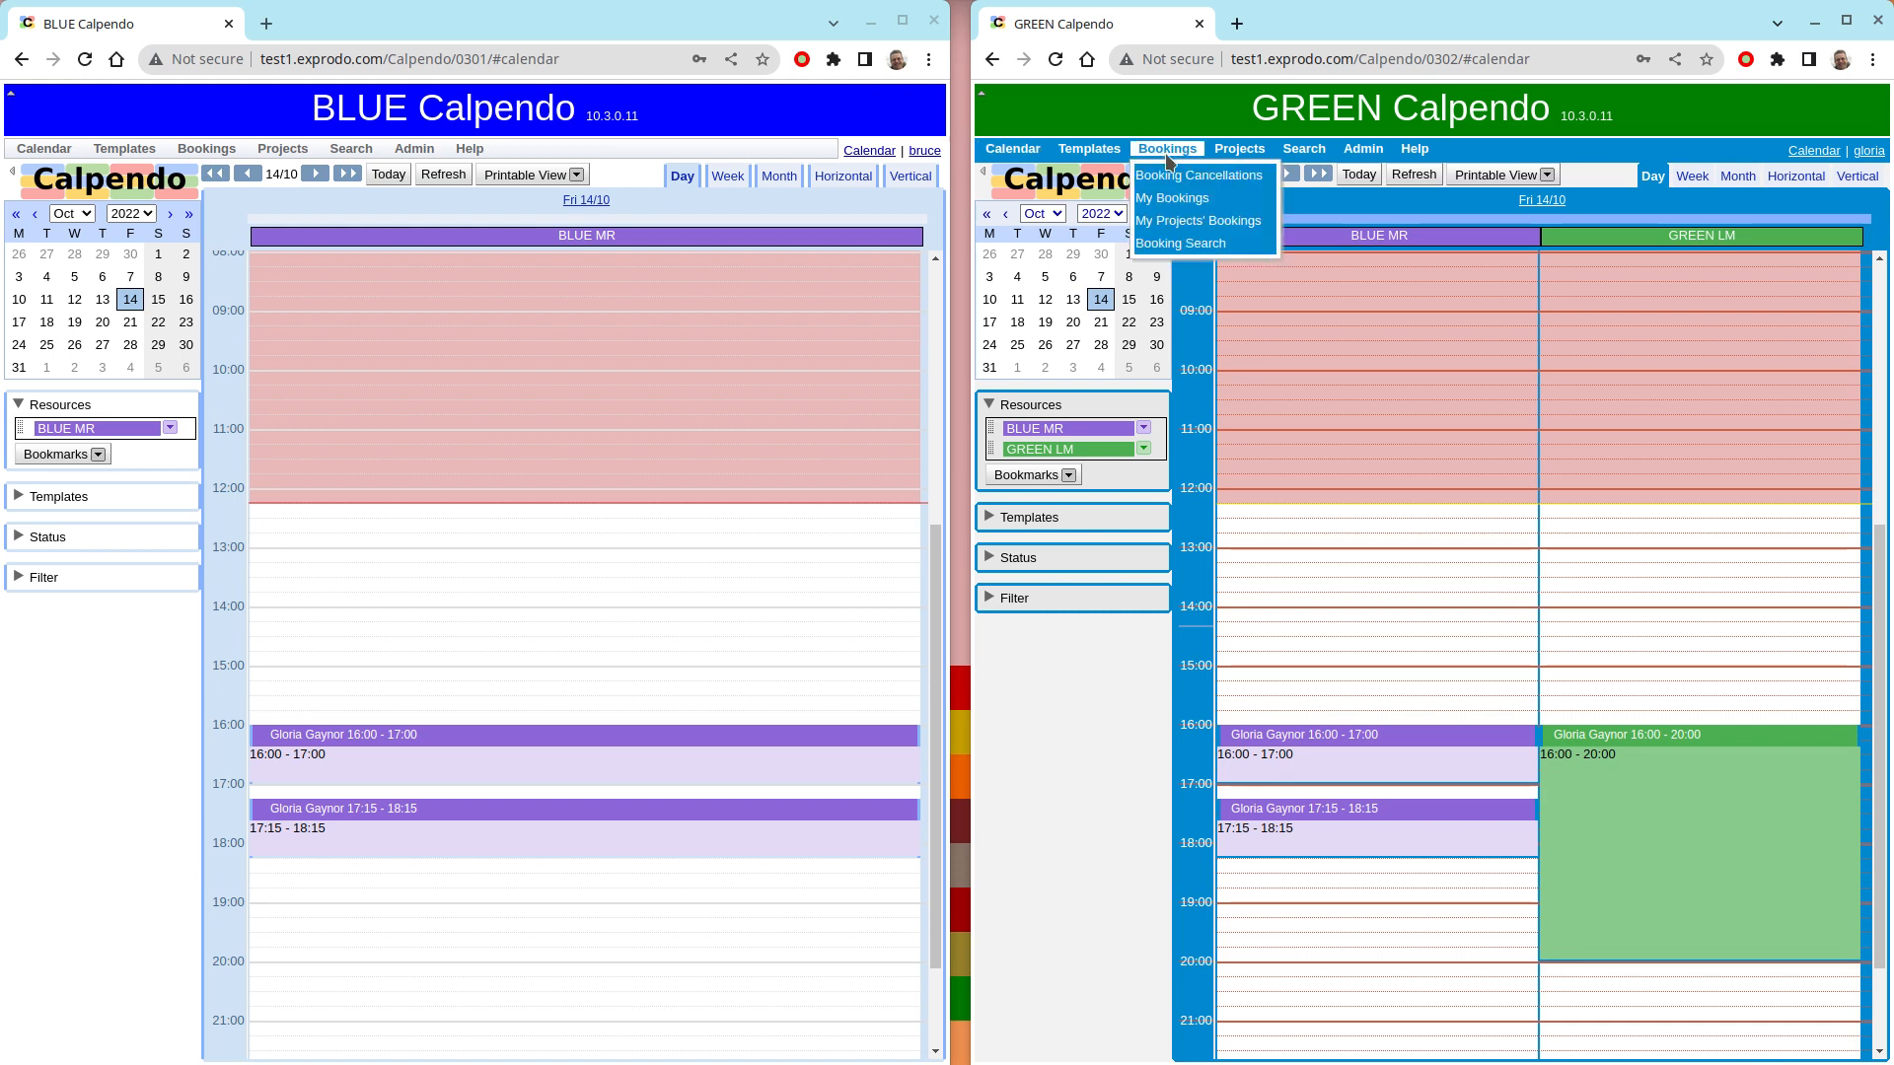
click(1203, 247)
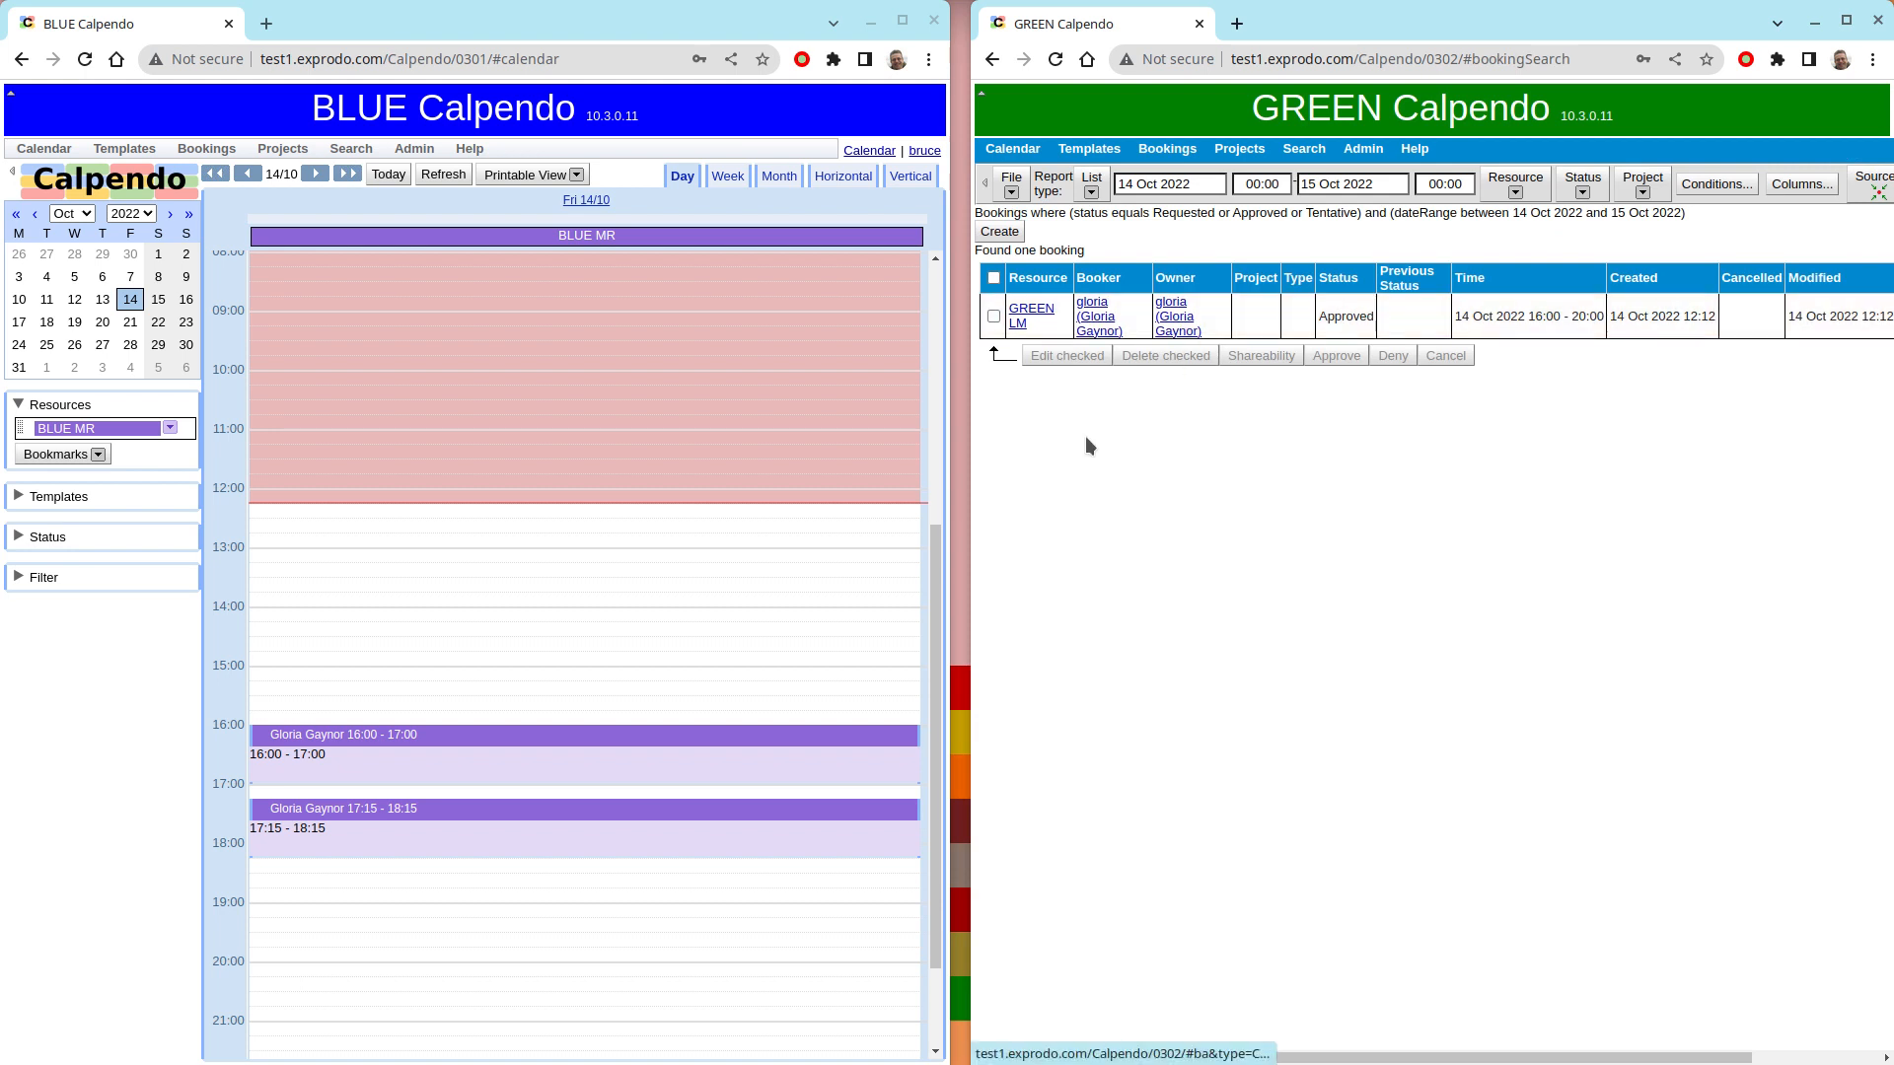
drag(955, 425, 629, 403)
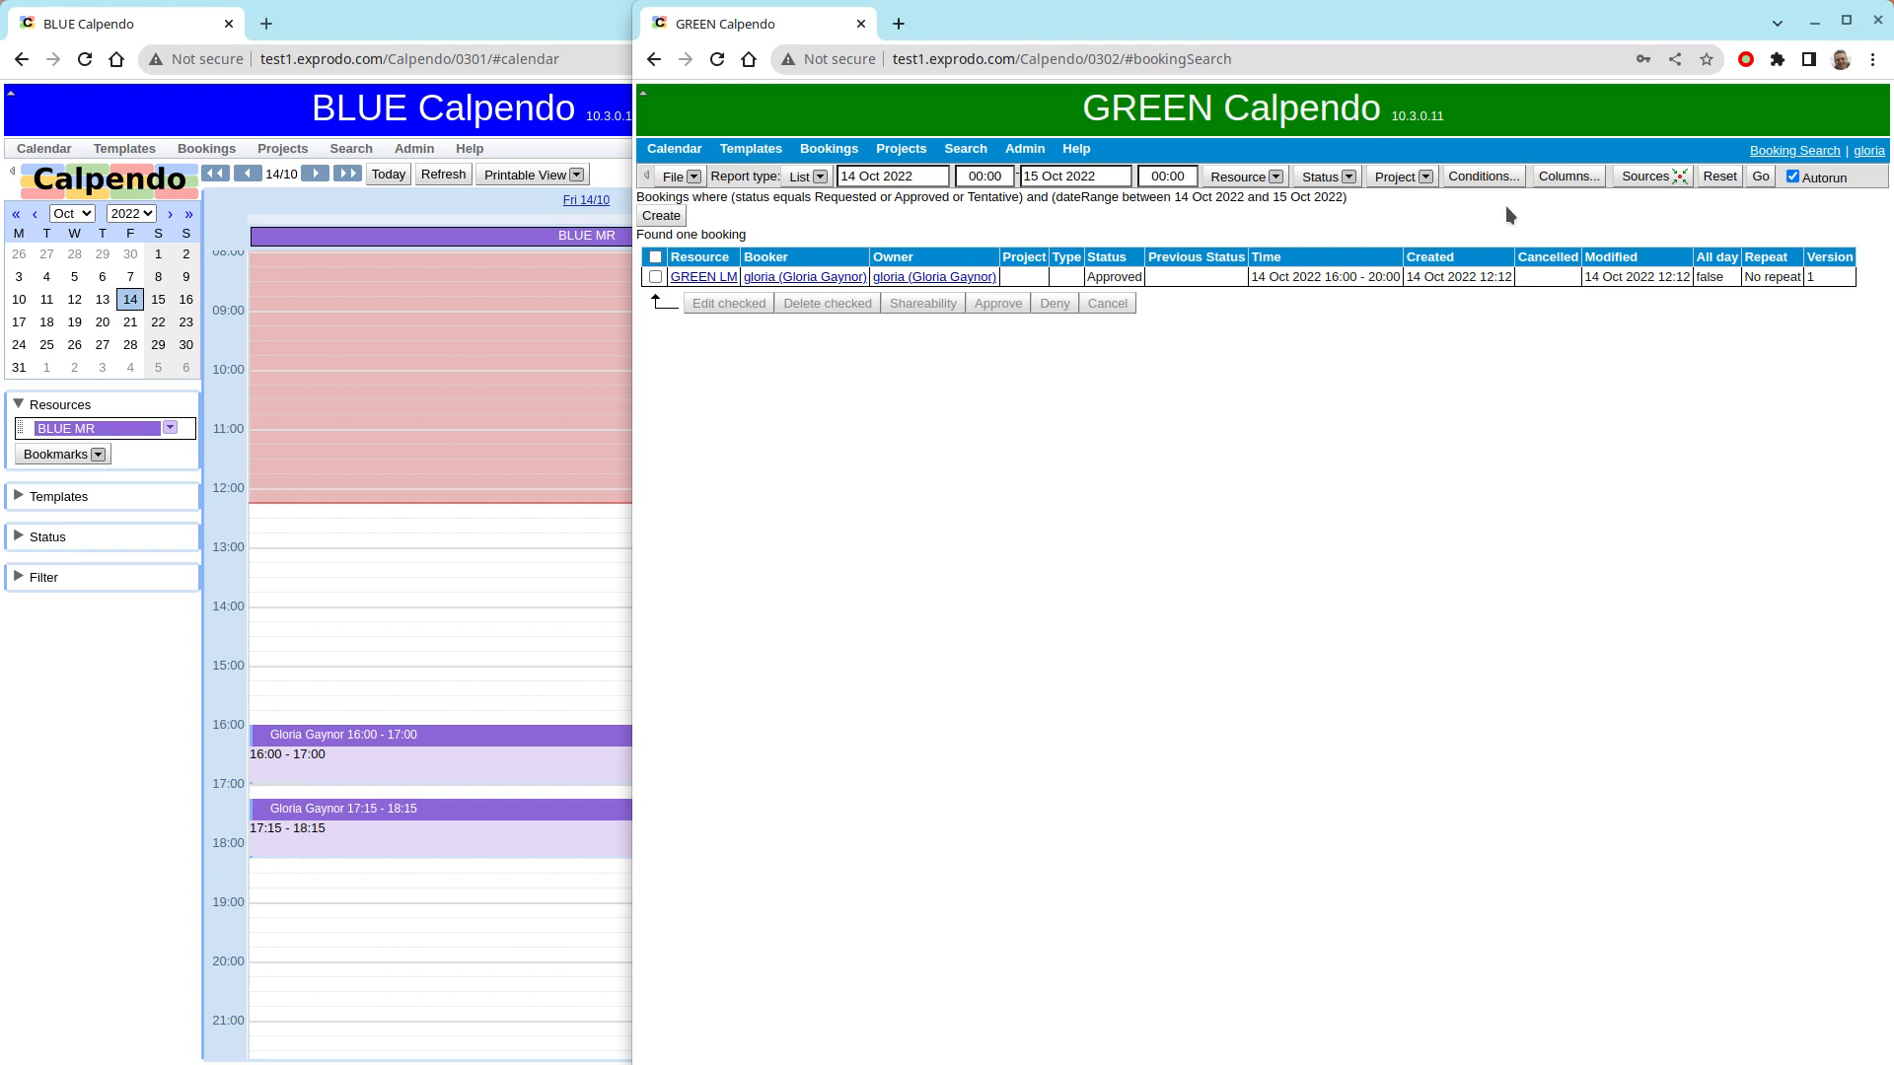
- Set the booking report to fetch data from the selected sources BLUE and GREEN
click(1637, 177)
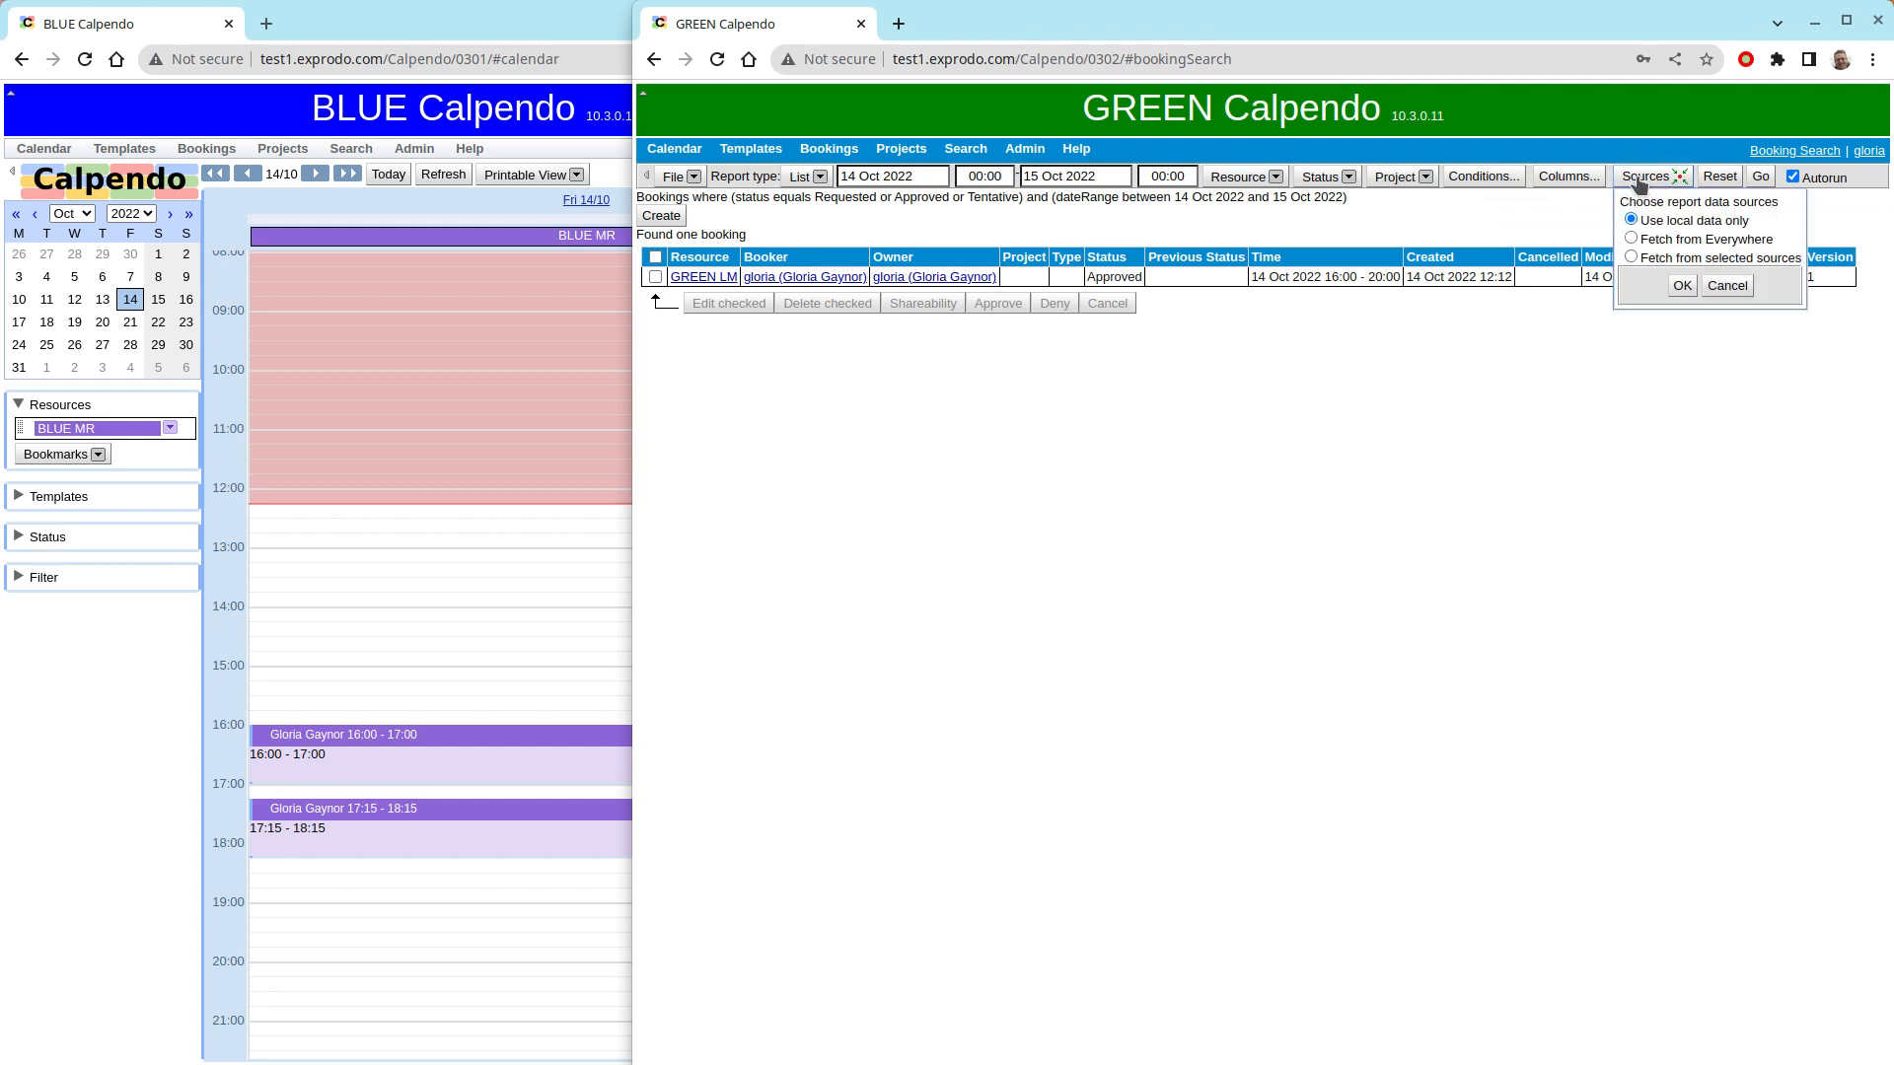
click(1630, 258)
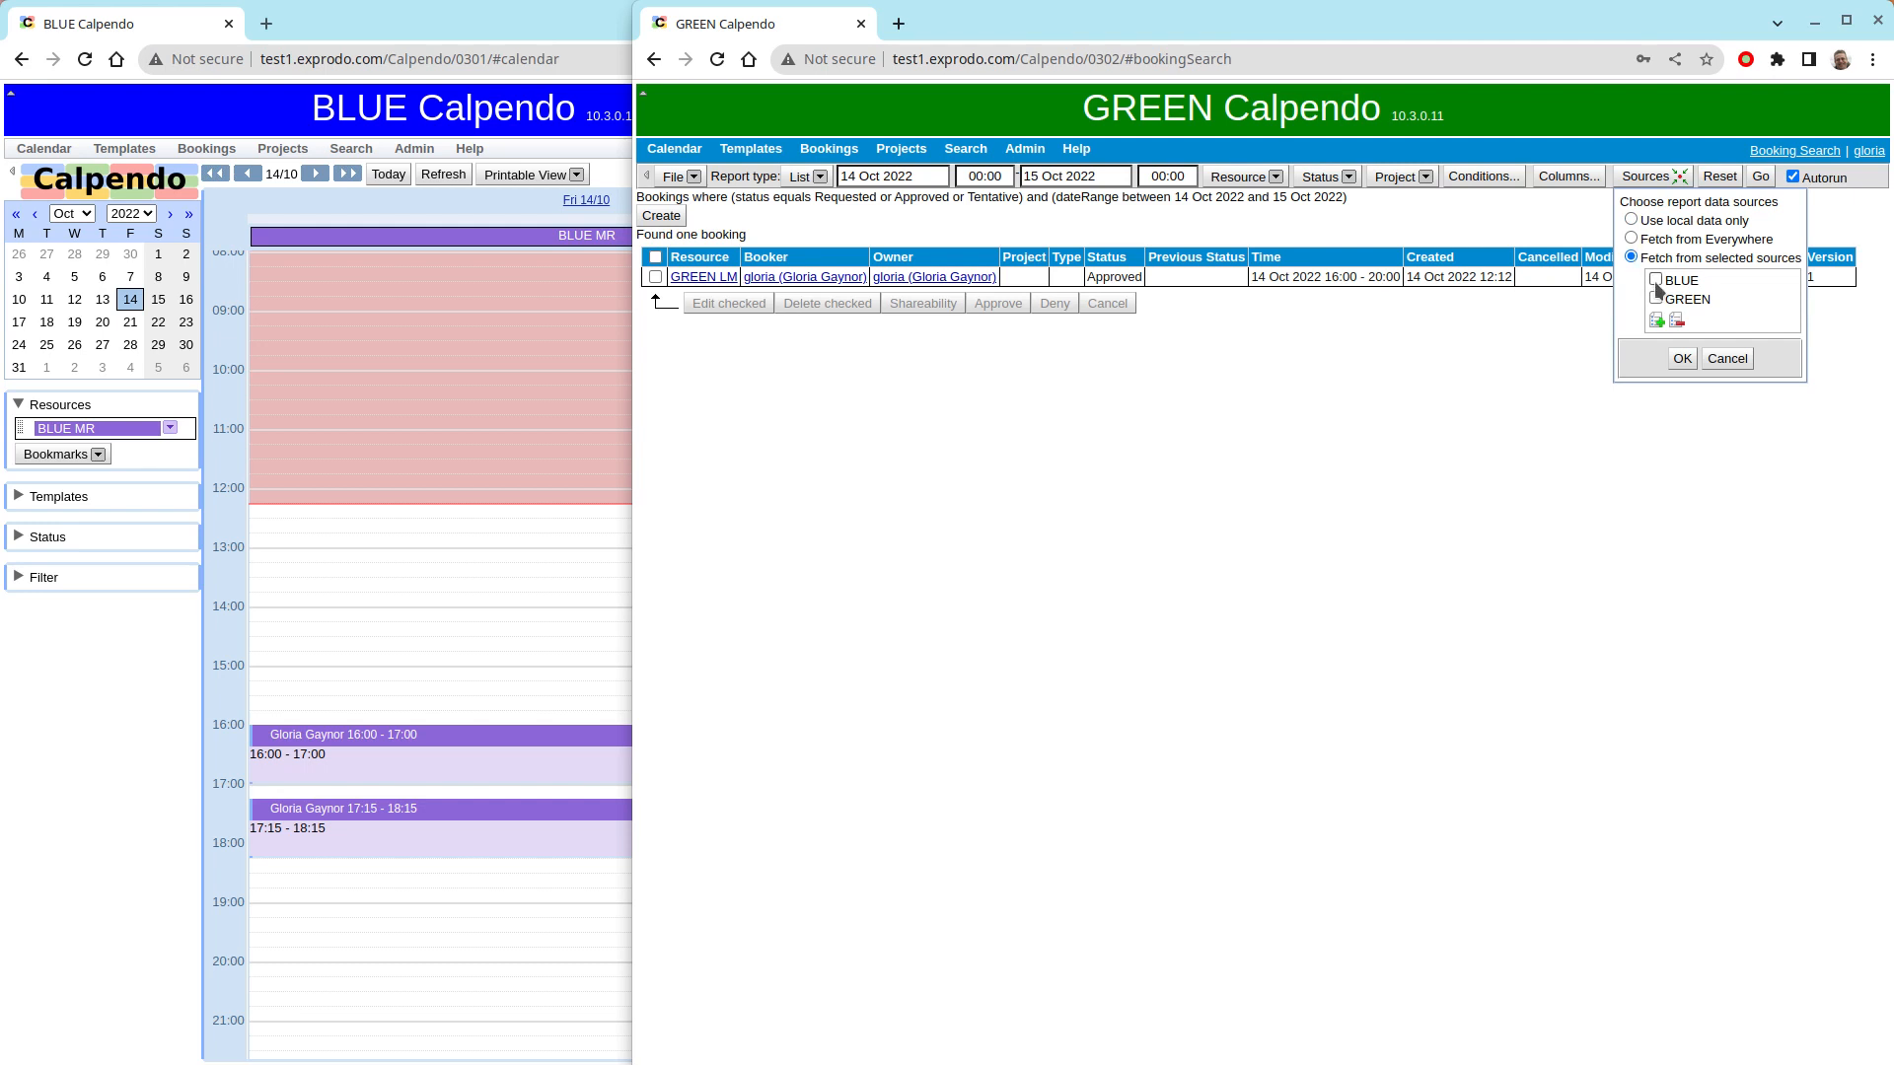
click(1655, 280)
click(1654, 298)
click(1681, 359)
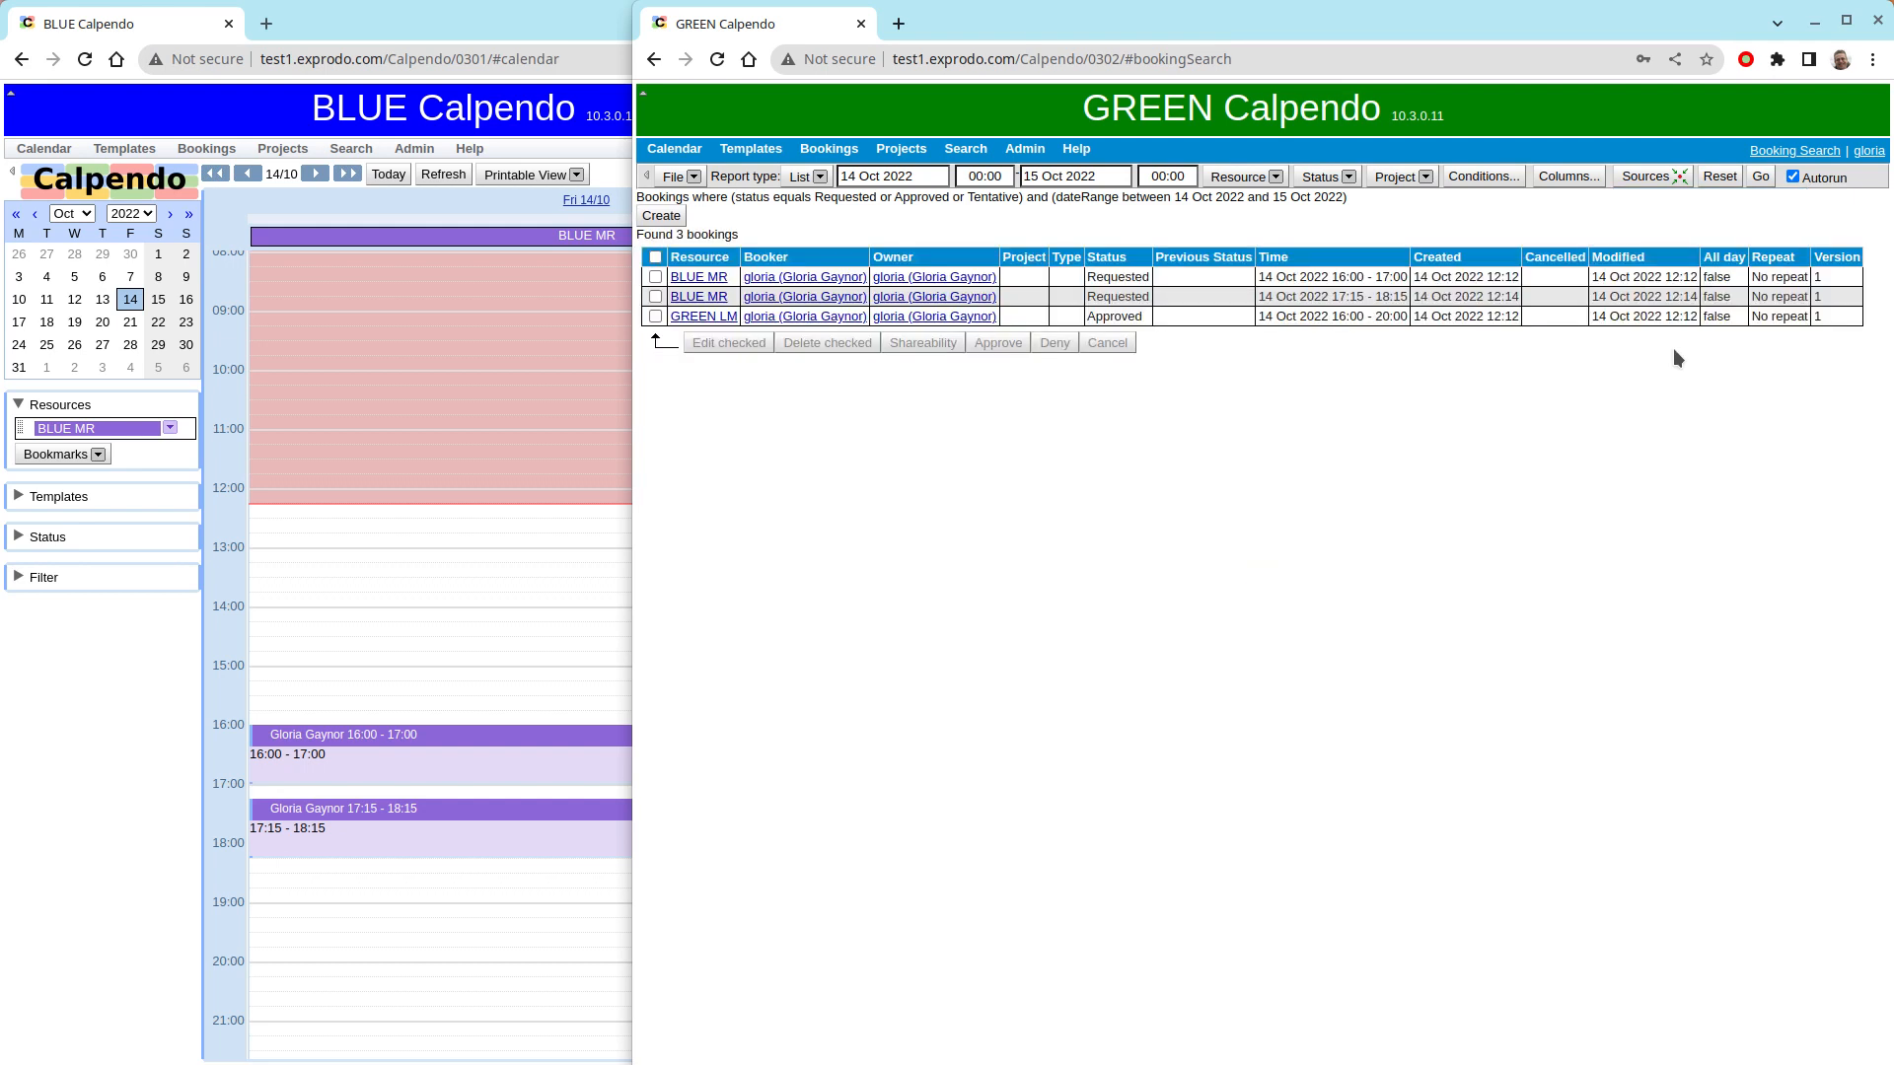